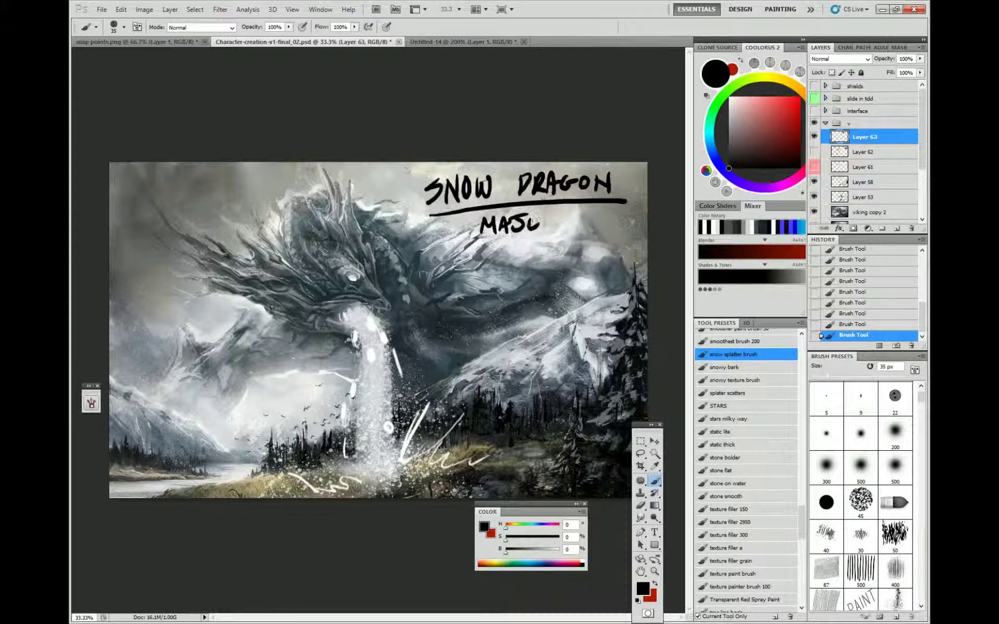
Finish hand-lettering the word MAJESTIC in black beneath the underlined SNOW DRAGON heading.
{"action": "left_click_drag", "start_coordinate": [549, 215], "coordinate": [540, 230]}
{"action": "mouse_move", "coordinate": [560, 217]}
{"action": "left_mouse_down"}
{"action": "mouse_move", "coordinate": [560, 230]}
{"action": "mouse_move", "coordinate": [568, 215]}
{"action": "left_mouse_up"}
{"action": "left_click_drag", "start_coordinate": [571, 217], "coordinate": [585, 228]}
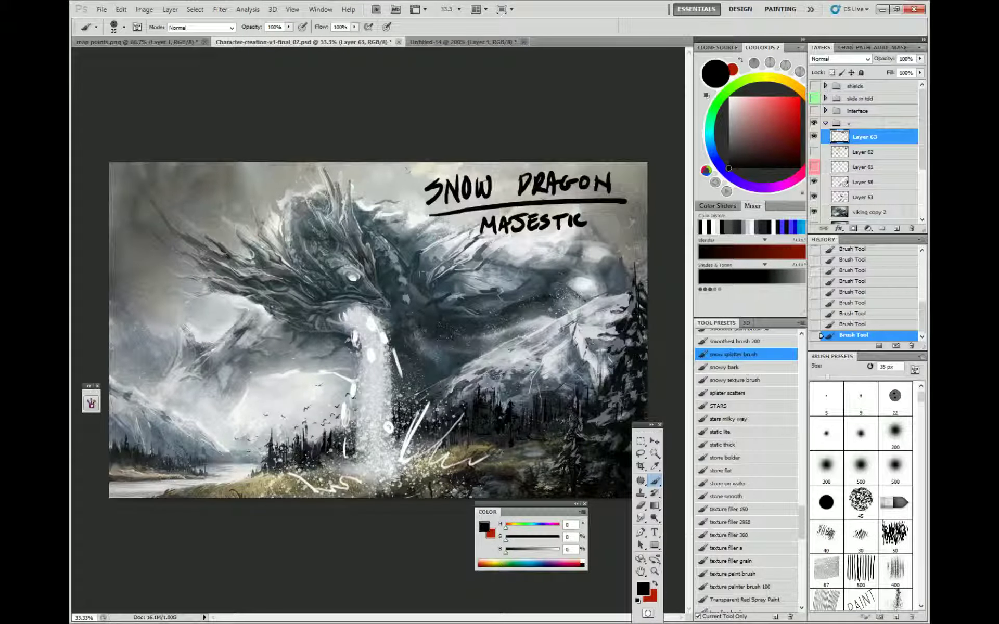
Make Layer 58 active and choose the 200 px textured brush preset, resized to 58 px.
{"action": "right_click", "coordinate": [300, 319]}
{"action": "key", "text": "Return"}
{"action": "left_click", "coordinate": [863, 182]}
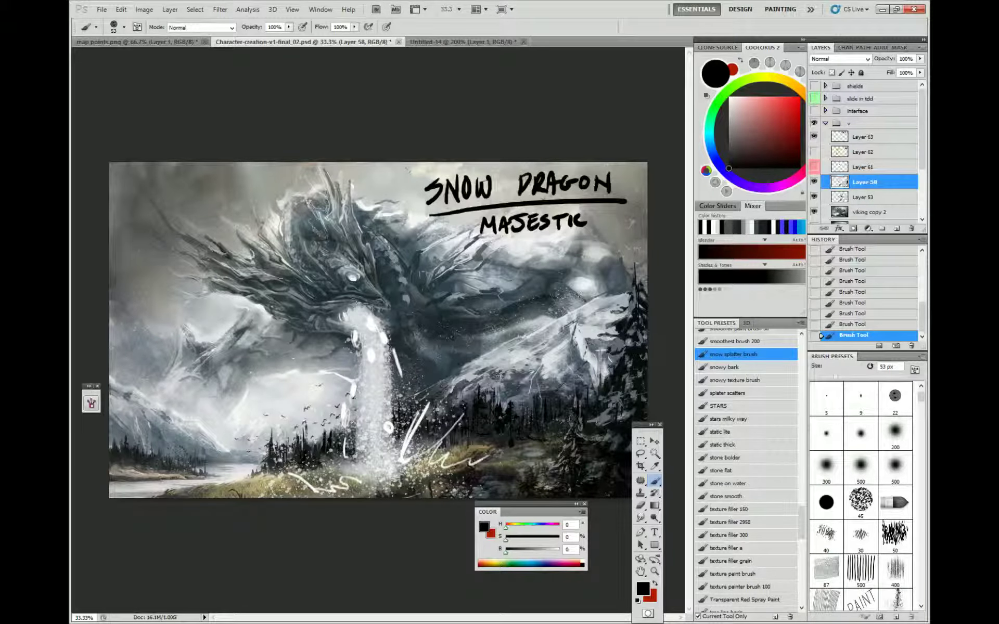
{"action": "right_click", "coordinate": [380, 355]}
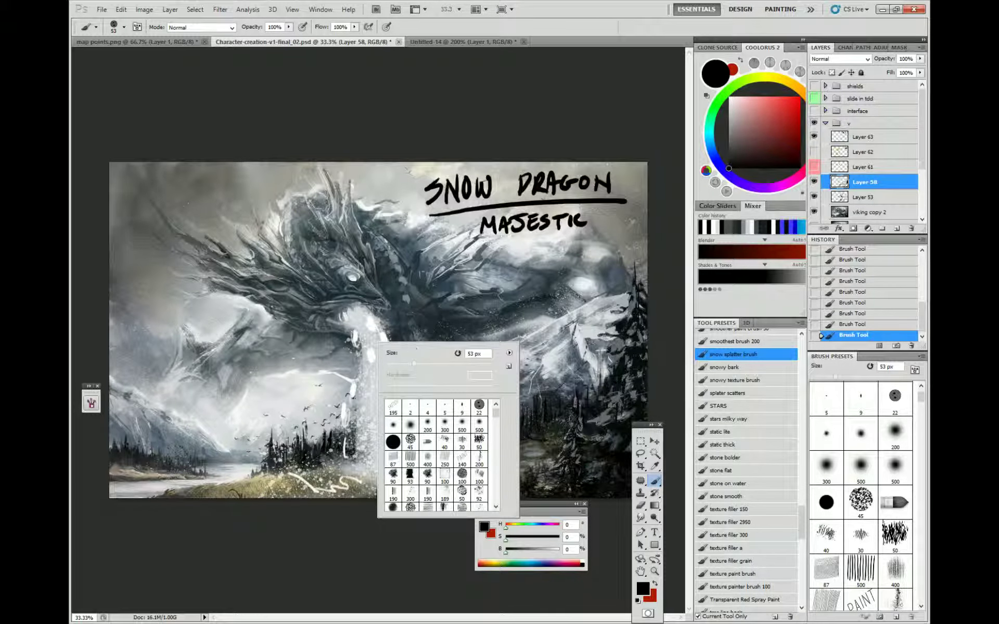
{"action": "left_click", "coordinate": [479, 459]}
{"action": "left_click_drag", "start_coordinate": [422, 365], "coordinate": [408, 365]}
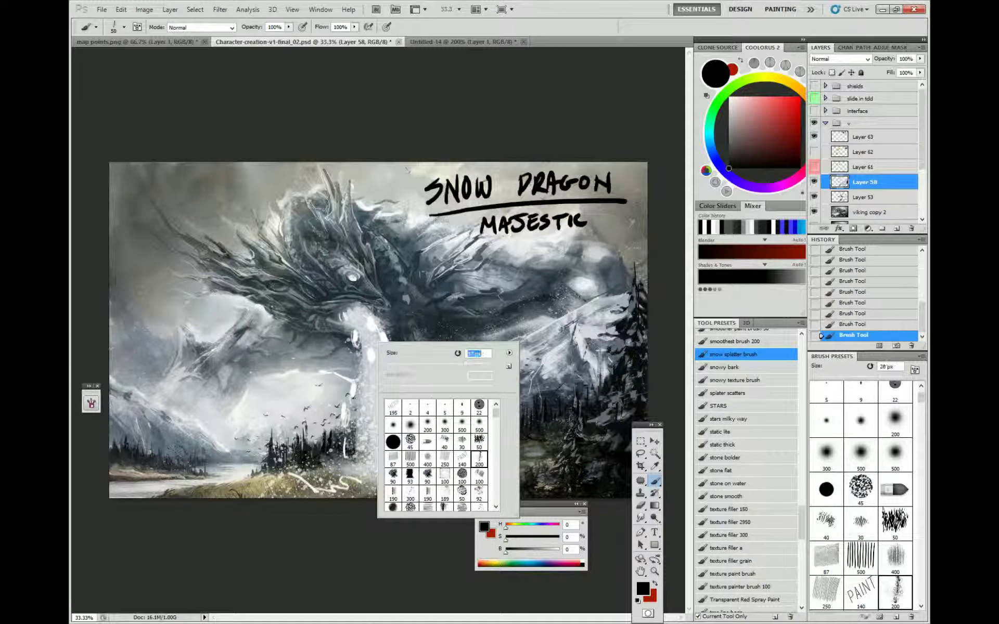
{"action": "key", "text": "Return"}
Sample gray and blue-gray tones around the dragon's spiky mane and touch up the spikes with them.
{"action": "left_click", "coordinate": [180, 224], "text": "alt"}
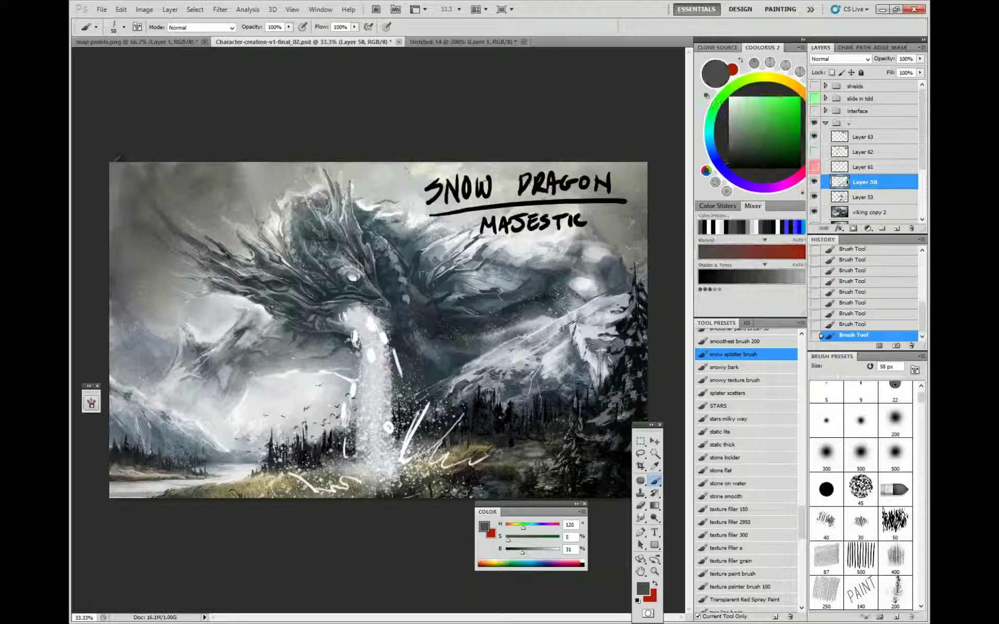
{"action": "left_click", "coordinate": [239, 263], "text": "alt"}
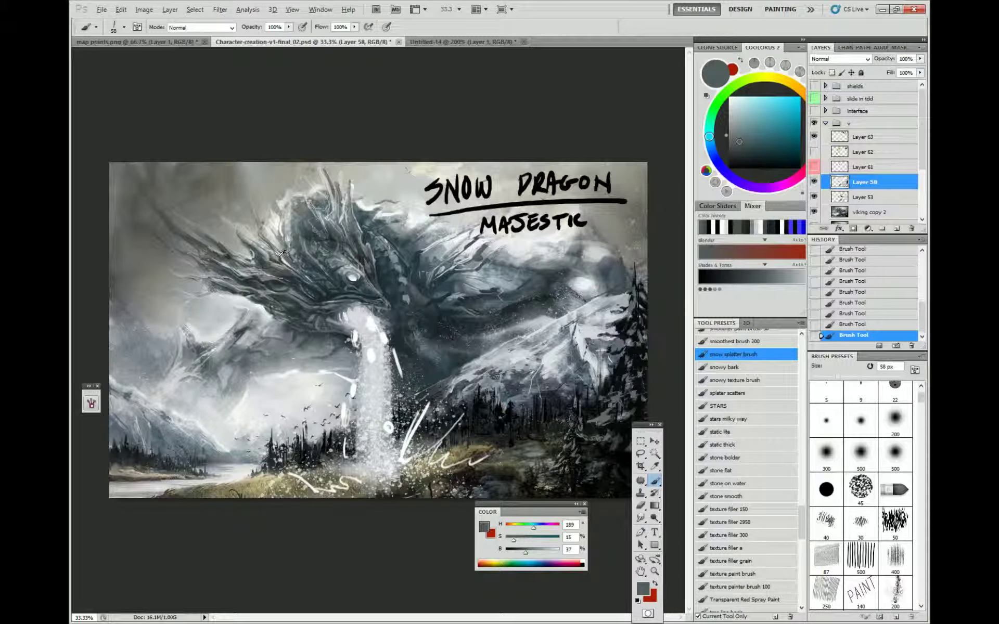
{"action": "left_click", "coordinate": [279, 255], "text": "alt"}
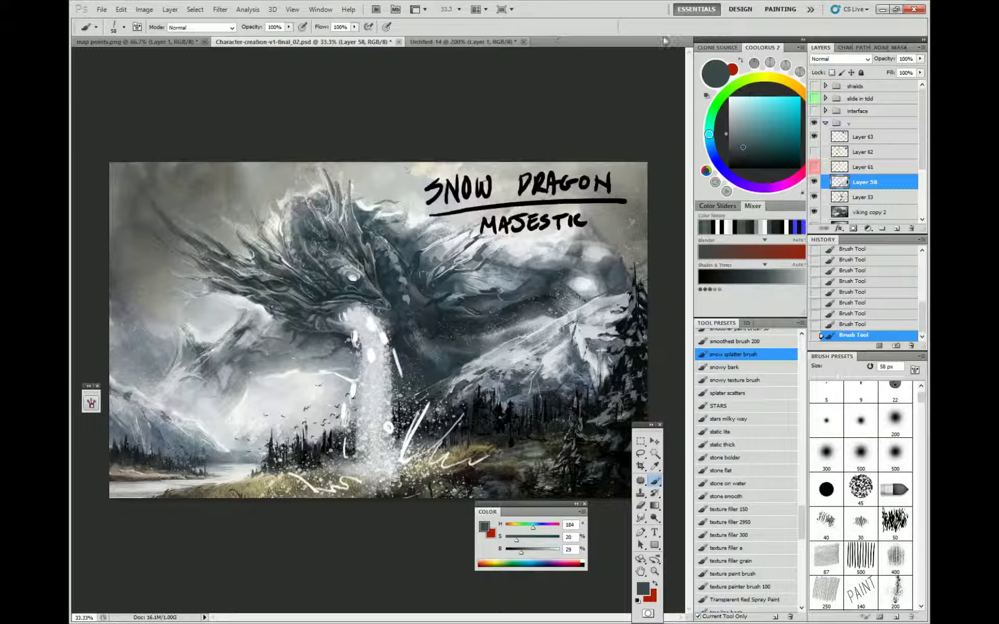
Collapse and hide the dragon scene's layer group v, and show the castle scene's group directly below it.
{"action": "left_click", "coordinate": [826, 123]}
{"action": "left_click", "coordinate": [814, 123]}
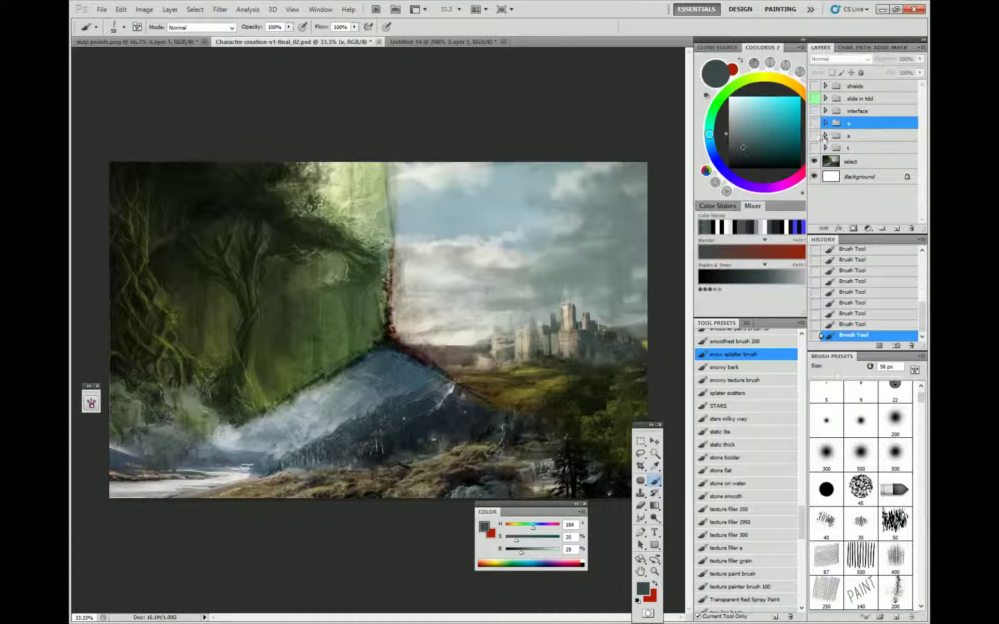
{"action": "left_click", "coordinate": [814, 135]}
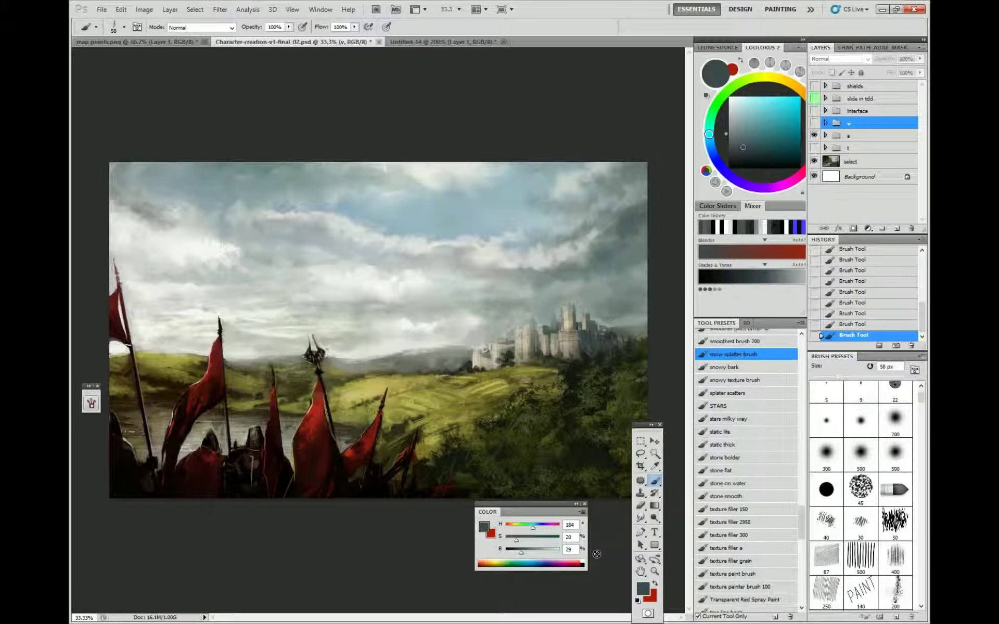
Expand the castle scene's layer group and make Layer 59 active, with the Brush tool ready near the castle.
{"action": "left_click", "coordinate": [569, 323], "text": "ctrl"}
{"action": "left_click", "coordinate": [570, 323], "text": "ctrl"}
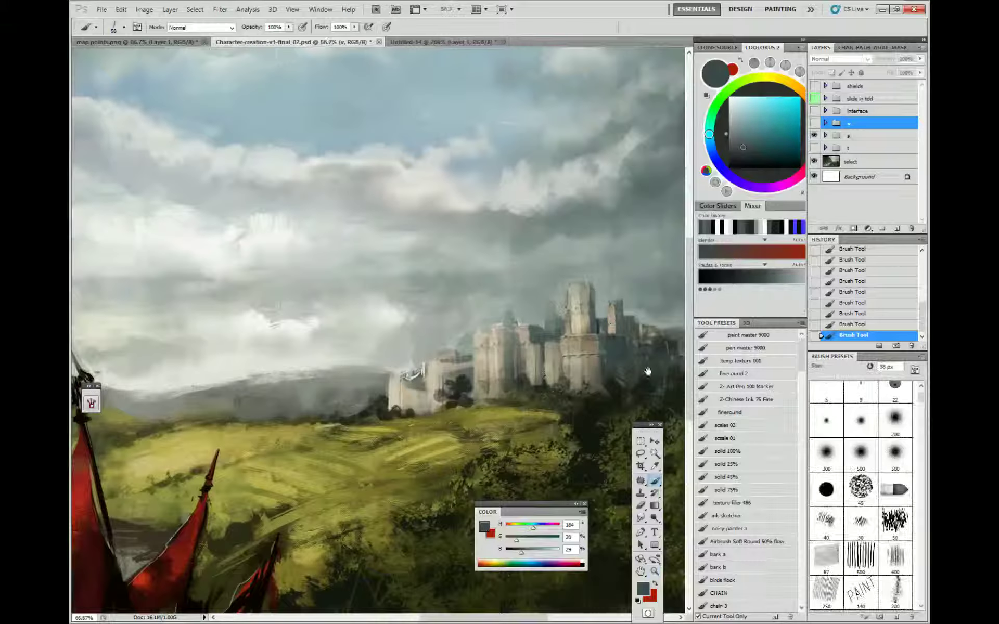
{"action": "left_click_drag", "start_coordinate": [647, 370], "coordinate": [706, 416]}
{"action": "key", "text": "z"}
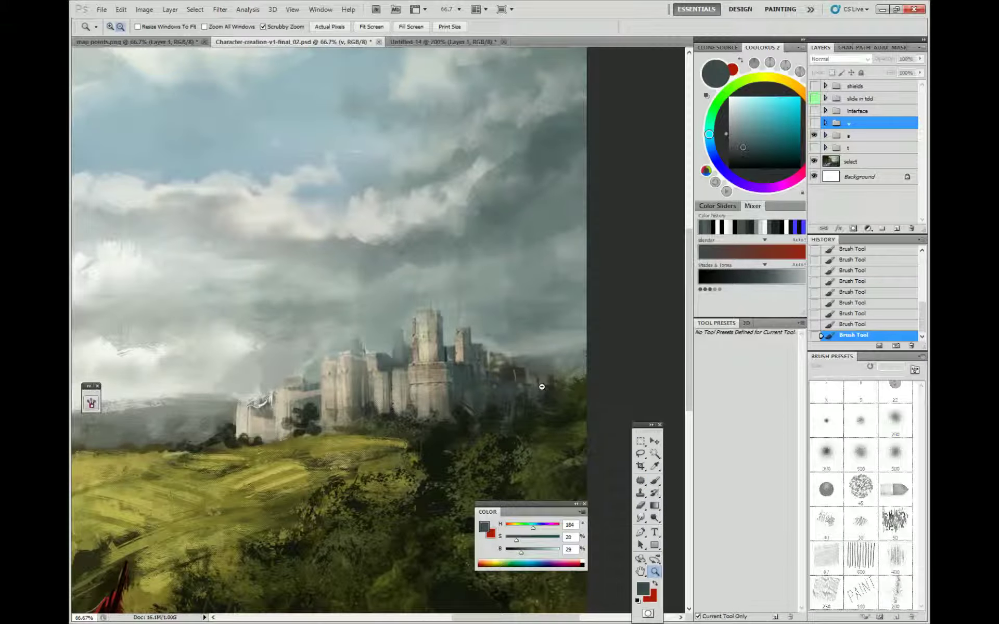
{"action": "left_click", "coordinate": [553, 395], "text": "alt"}
{"action": "mouse_move", "coordinate": [474, 407]}
{"action": "left_mouse_down"}
{"action": "mouse_move", "coordinate": [528, 367]}
{"action": "mouse_move", "coordinate": [520, 391]}
{"action": "mouse_move", "coordinate": [538, 395]}
{"action": "mouse_move", "coordinate": [645, 310]}
{"action": "mouse_move", "coordinate": [479, 396]}
{"action": "left_mouse_up"}
{"action": "left_click", "coordinate": [408, 244]}
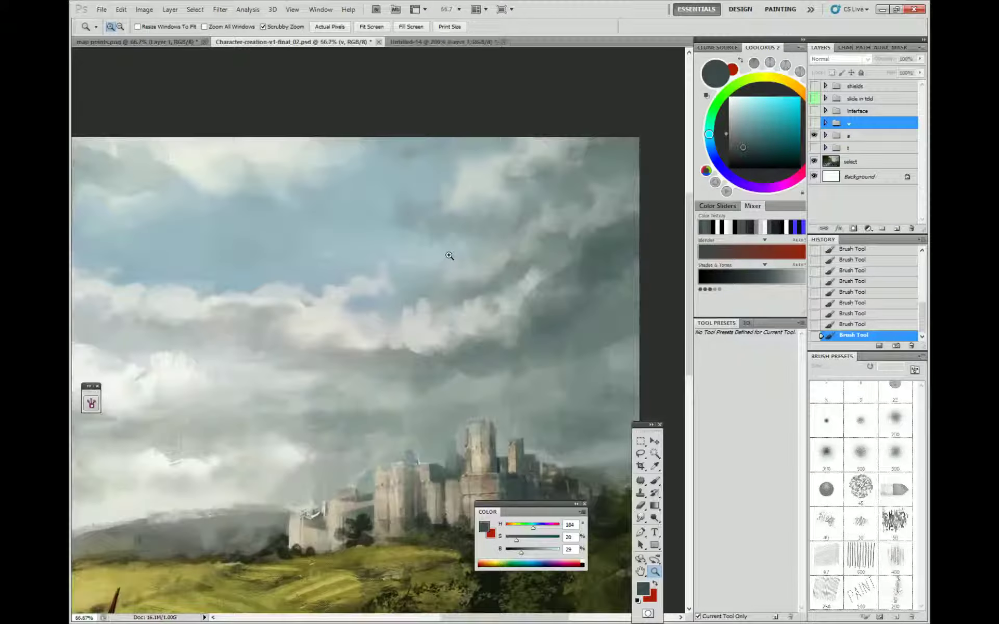
{"action": "left_click", "coordinate": [452, 255], "text": "alt"}
{"action": "key", "text": "b"}
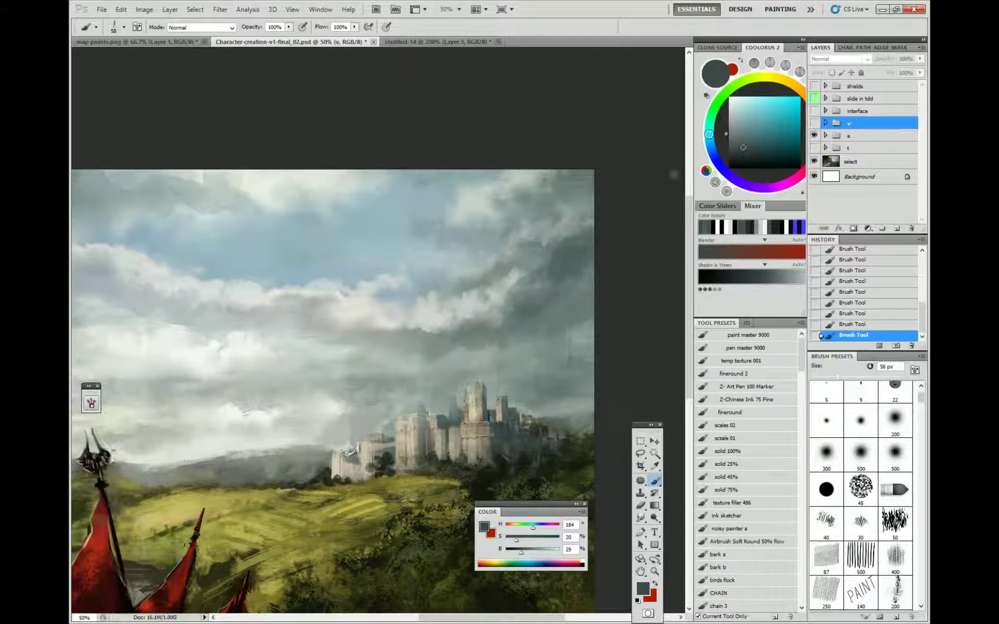
{"action": "left_click", "coordinate": [825, 136]}
{"action": "left_click", "coordinate": [864, 149]}
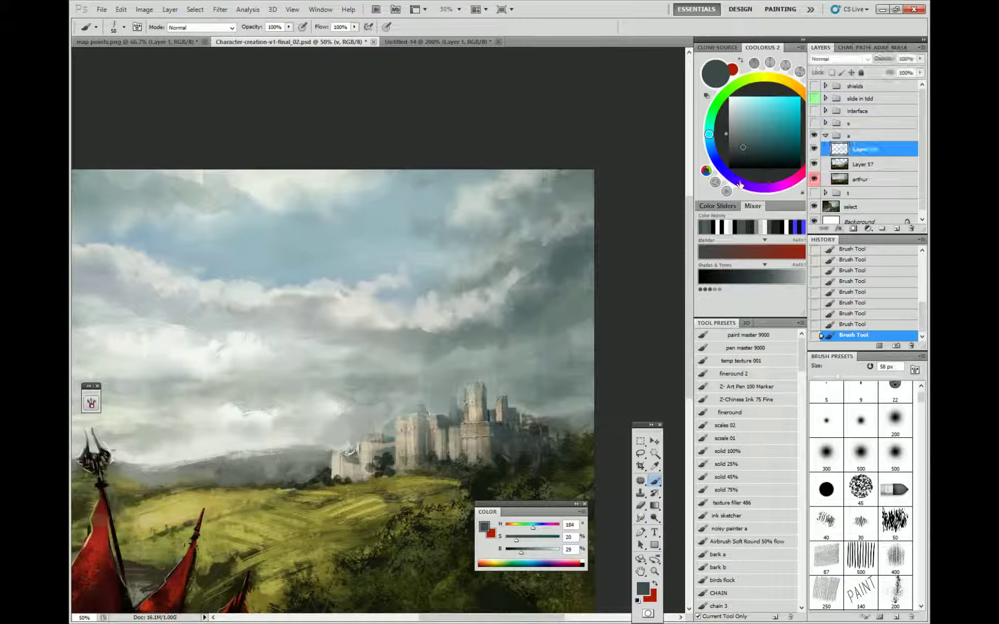
Brush gray haze sampled from the sky over the castle's far edge with the soft 300 px round brush.
{"action": "left_click", "coordinate": [407, 251], "text": "alt"}
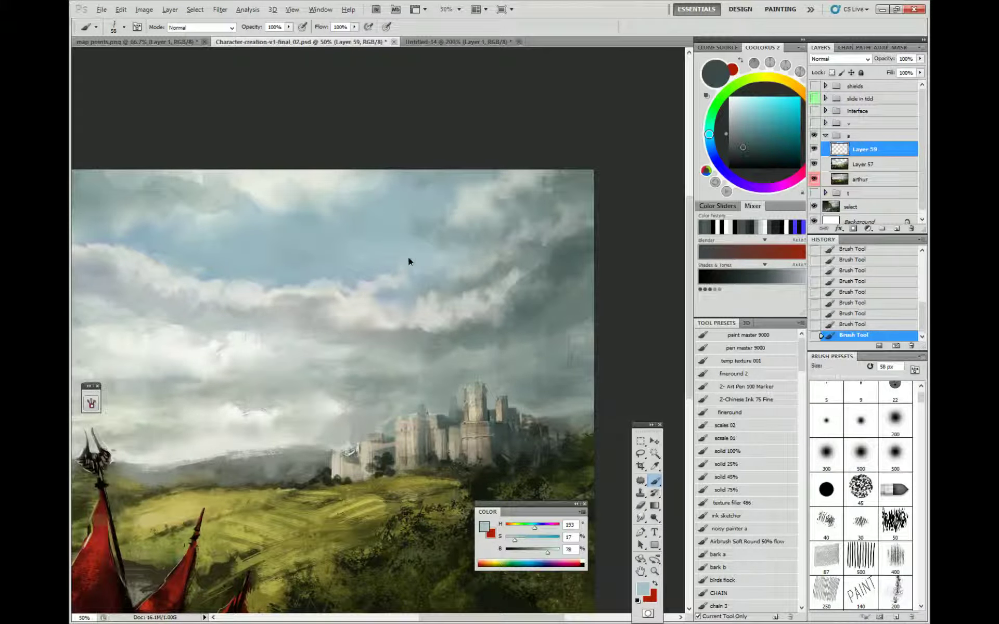
{"action": "right_click", "coordinate": [511, 442]}
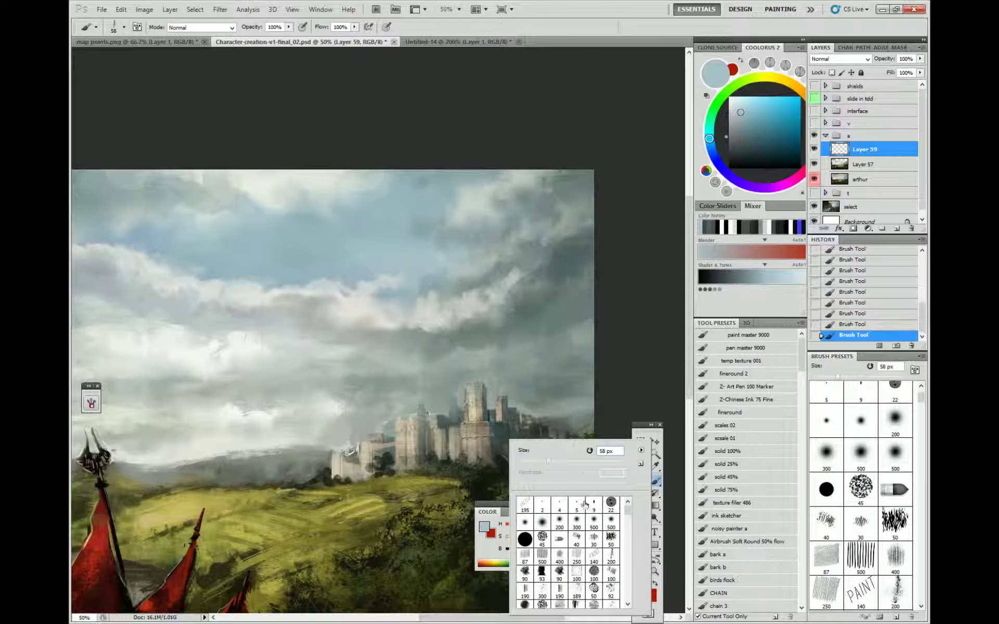
{"action": "left_click", "coordinate": [576, 522]}
{"action": "left_click", "coordinate": [542, 394], "text": "alt"}
{"action": "left_click_drag", "start_coordinate": [545, 428], "coordinate": [582, 406]}
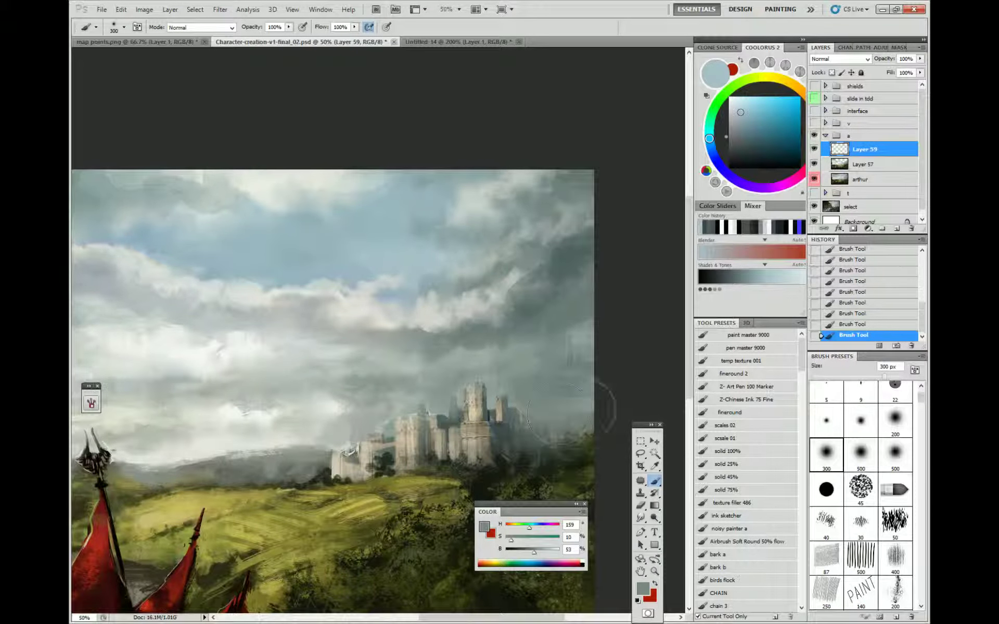
Set the color to a muted blue (H 195, S 48, B 54) and brush soft haze over the trees beside the castle.
{"action": "left_click", "coordinate": [319, 258], "text": "alt"}
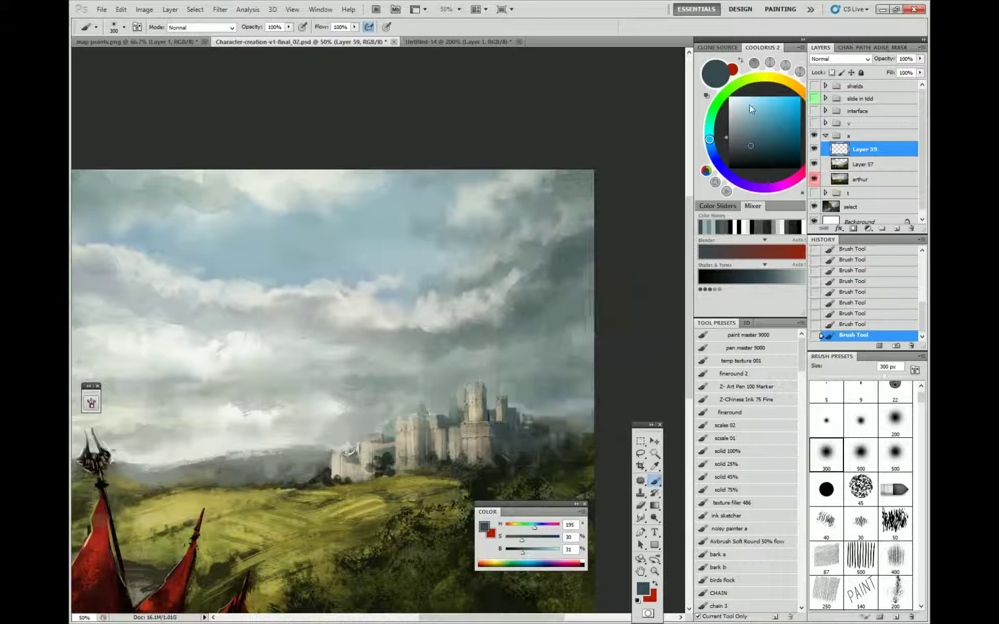
{"action": "left_click", "coordinate": [764, 130]}
{"action": "mouse_move", "coordinate": [520, 462]}
{"action": "left_mouse_down"}
{"action": "mouse_move", "coordinate": [591, 423]}
{"action": "mouse_move", "coordinate": [520, 443]}
{"action": "mouse_move", "coordinate": [567, 442]}
{"action": "left_mouse_up"}
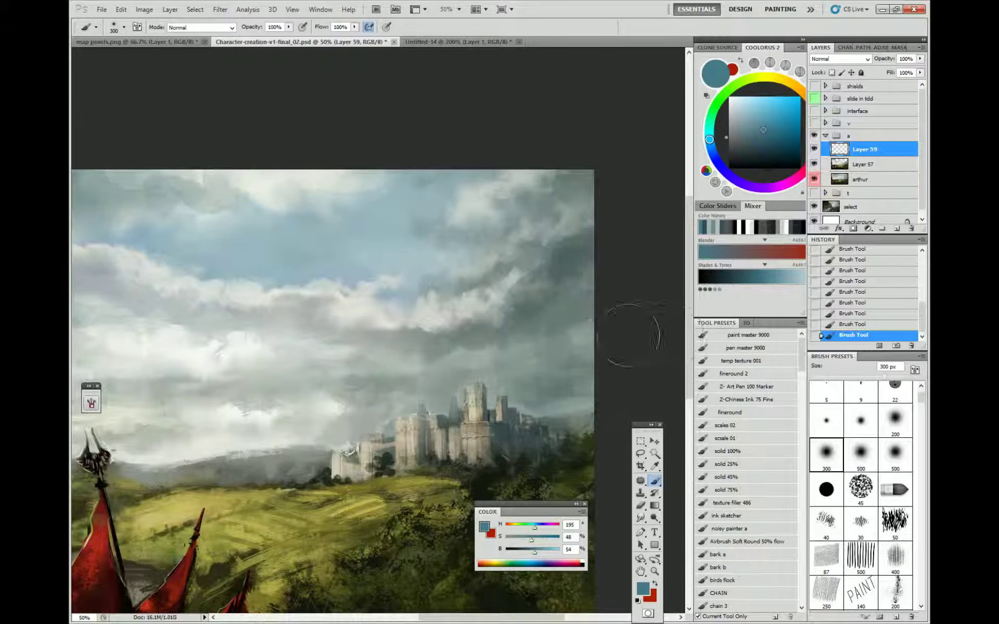
Switch to the rough-edged 93 px brush preset and reduce its size to 16 px.
{"action": "right_click", "coordinate": [547, 328]}
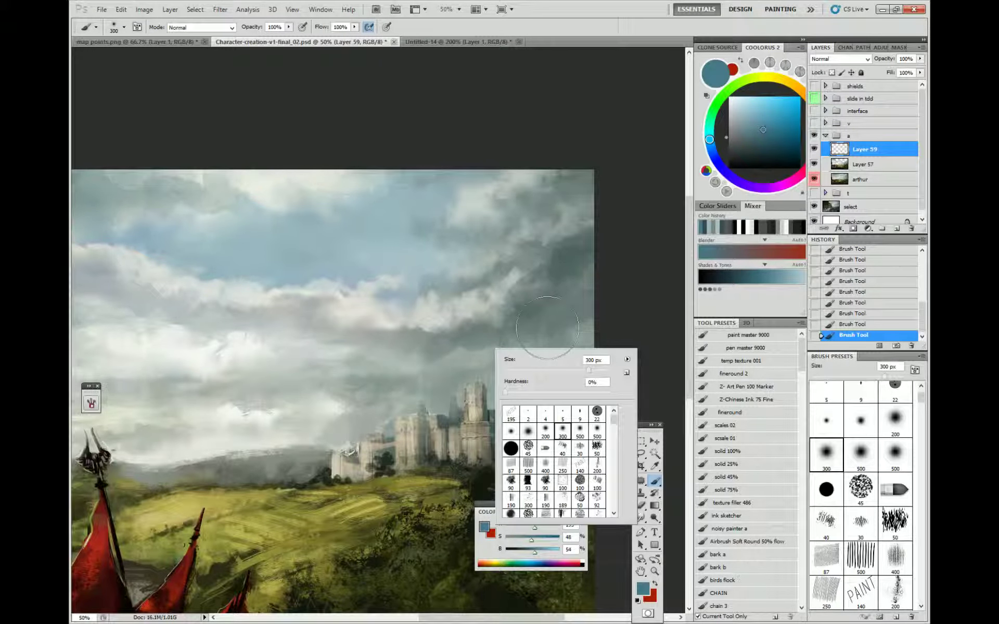
{"action": "left_click", "coordinate": [528, 479]}
{"action": "left_click", "coordinate": [512, 371]}
{"action": "left_click", "coordinate": [438, 354]}
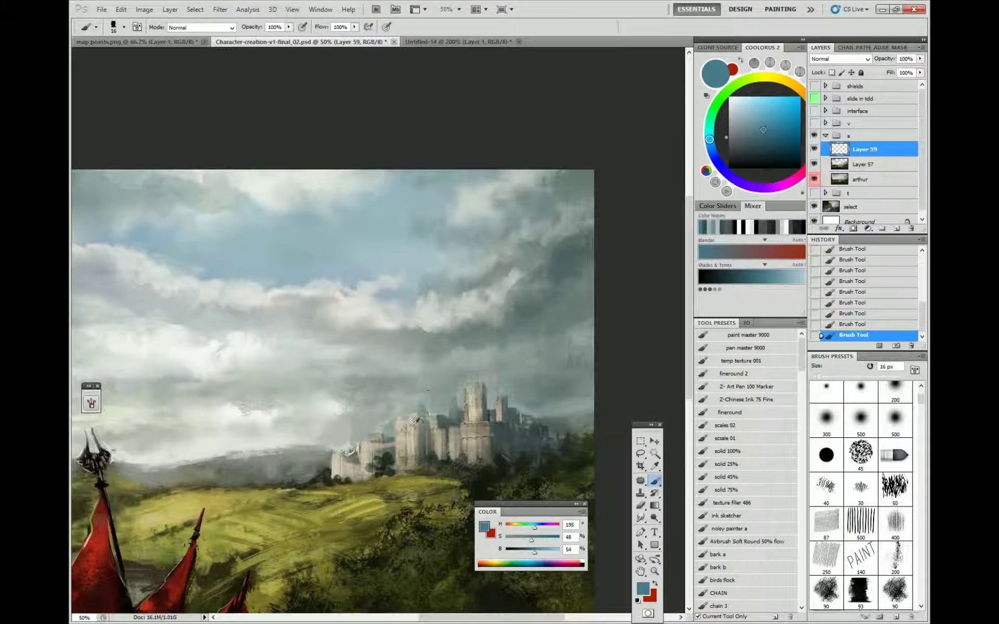
Repaint the castle's outer walls with sampled beige and gray stone tones, covering the white scribble on the end tower.
{"action": "left_click", "coordinate": [404, 423], "text": "alt"}
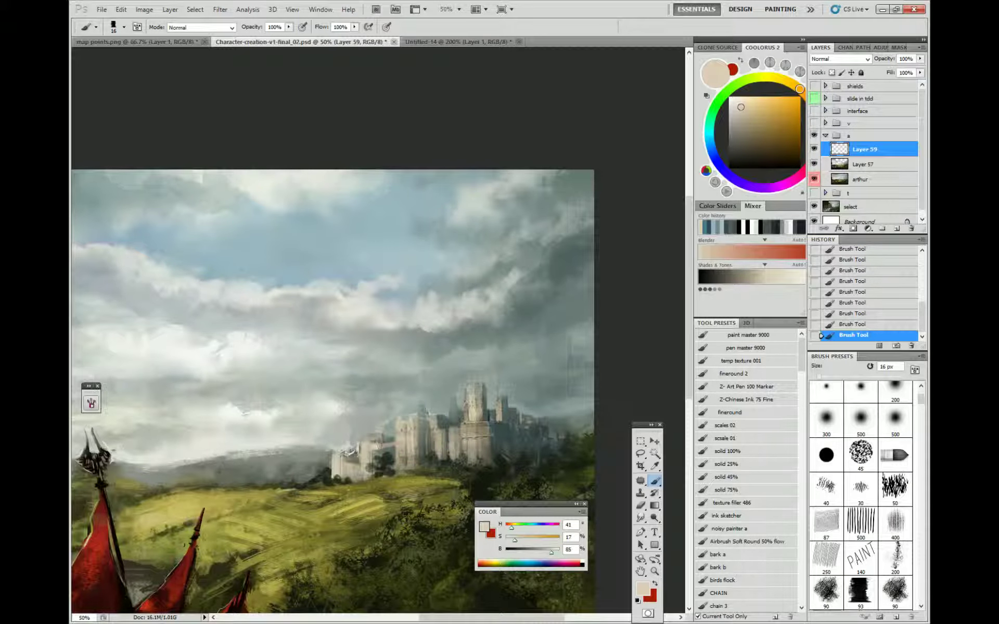
{"action": "left_click", "coordinate": [382, 452], "text": "alt"}
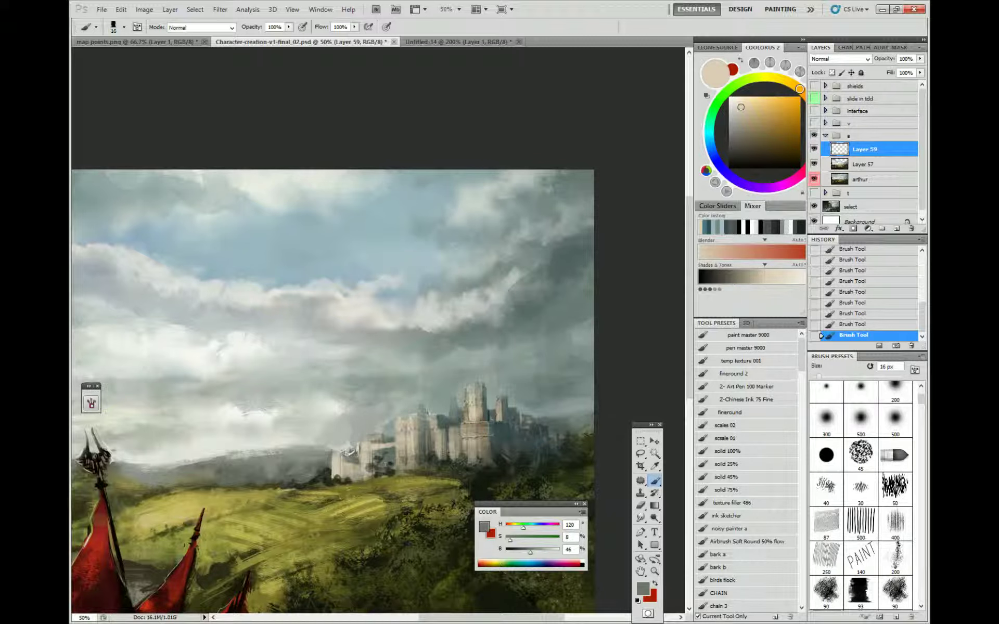
{"action": "left_click", "coordinate": [370, 463], "text": "alt"}
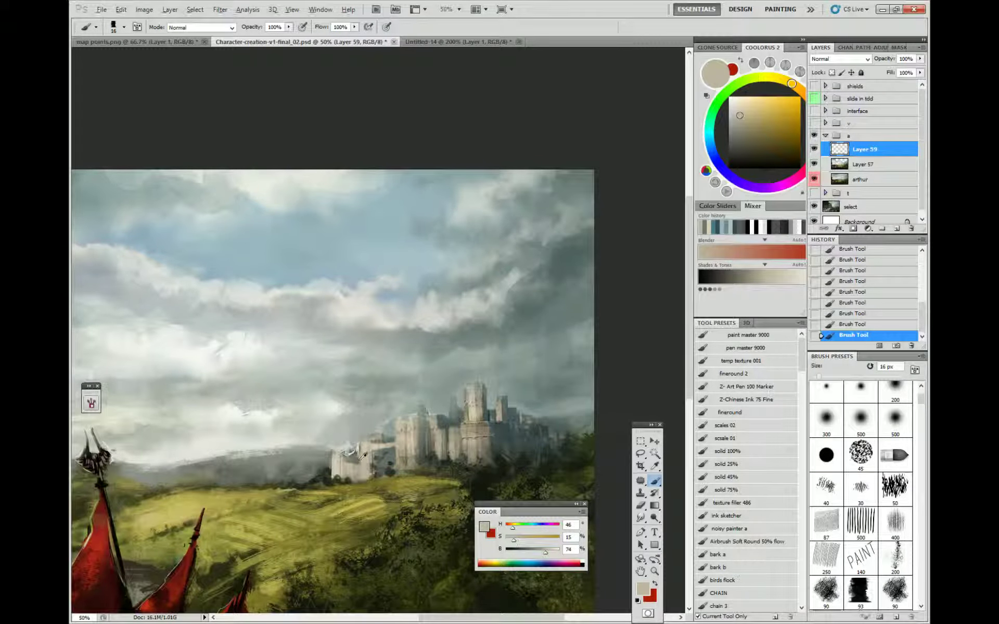
{"action": "left_click", "coordinate": [346, 457], "text": "alt"}
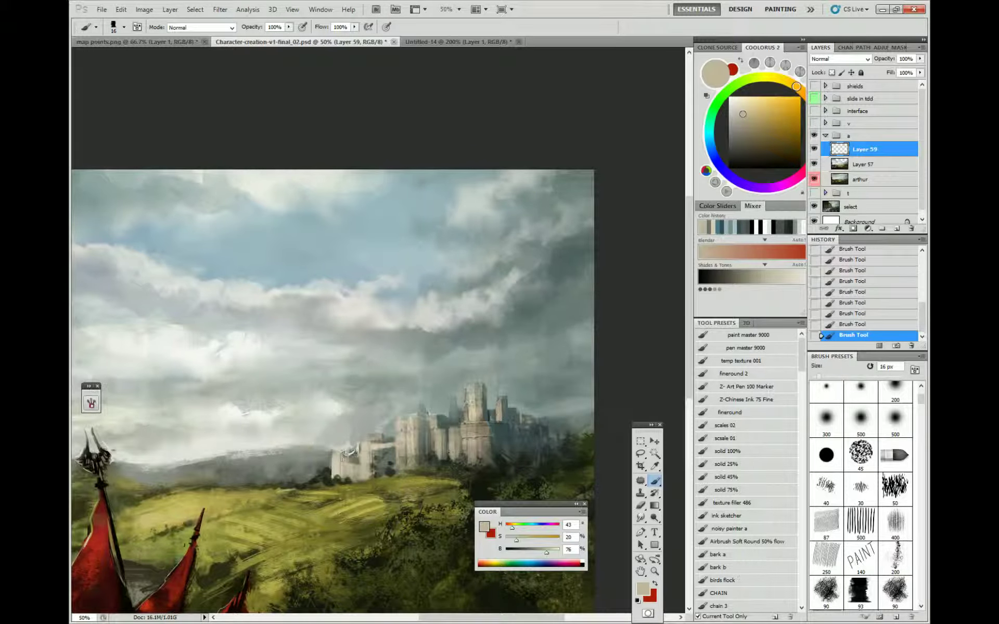
{"action": "left_click", "coordinate": [341, 459], "text": "alt"}
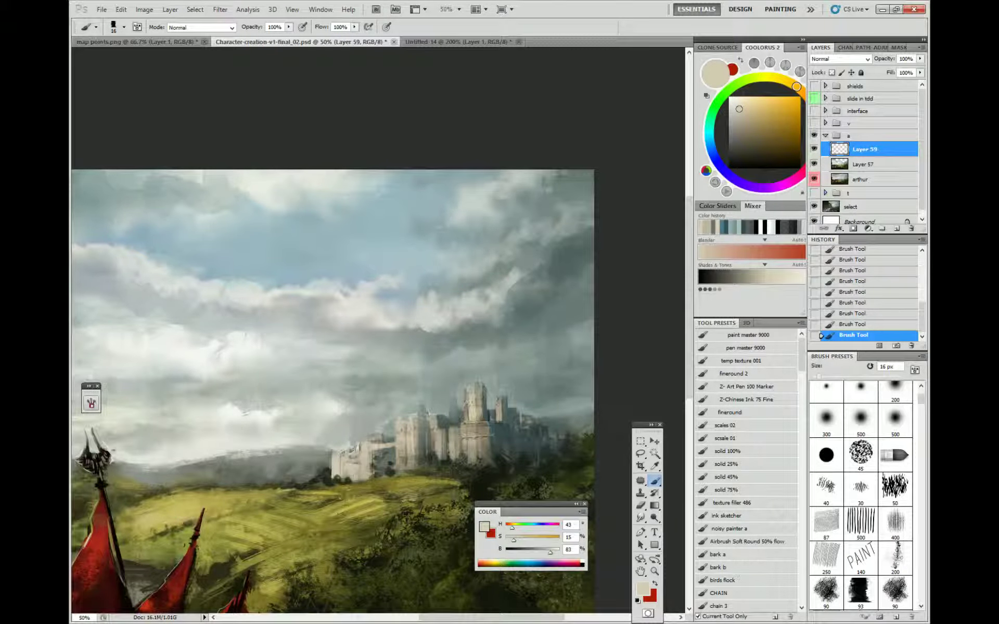
Add stone texture to the castle's lower walls with a textured brush at 72 px and a sampled brown-gray.
{"action": "right_click", "coordinate": [437, 448]}
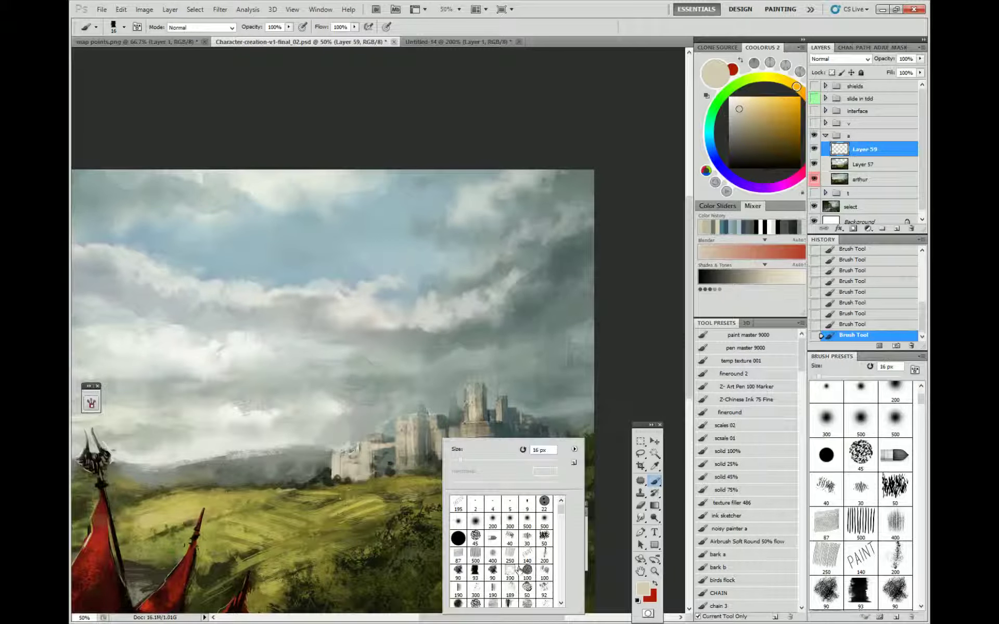
{"action": "left_click", "coordinate": [510, 604]}
{"action": "left_click", "coordinate": [488, 462]}
{"action": "left_click", "coordinate": [503, 389]}
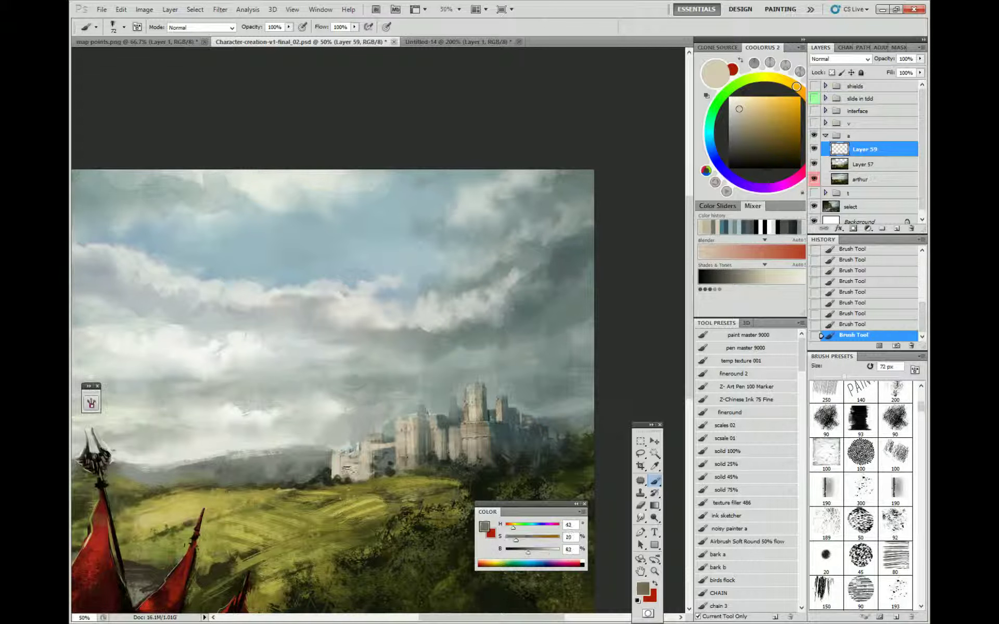
{"action": "left_click", "coordinate": [372, 471], "text": "alt"}
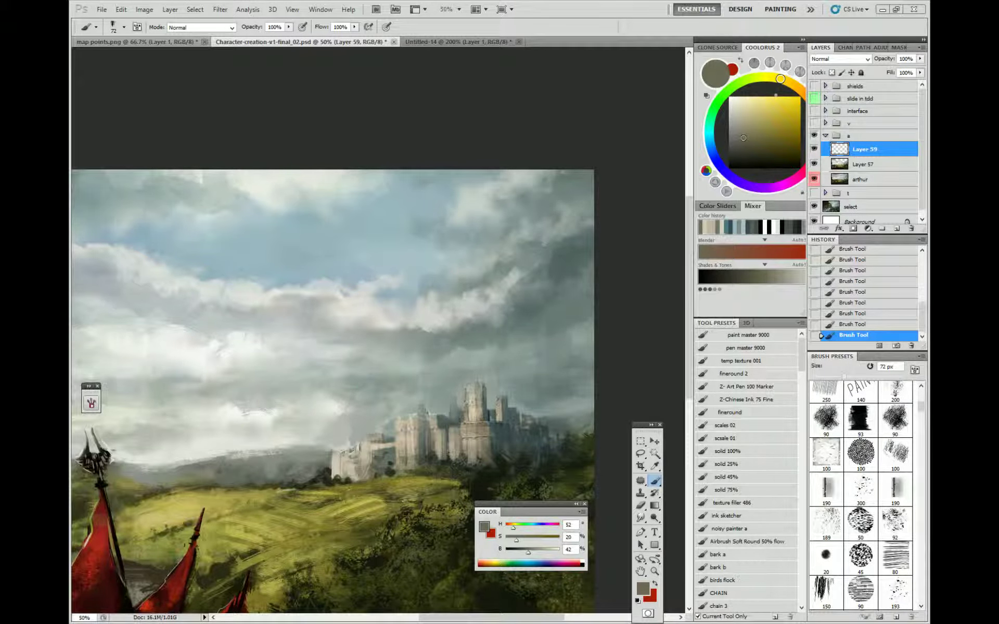
{"action": "left_click", "coordinate": [334, 306]}
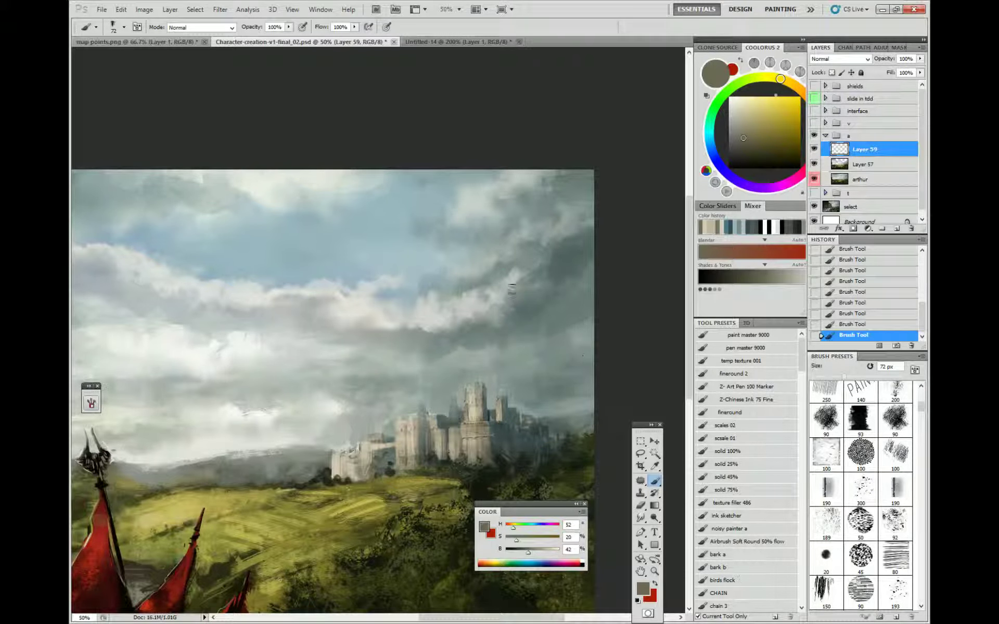
Choose the 22 px round brush preset, set its size to 43 px and the foreground color to black.
{"action": "right_click", "coordinate": [507, 330]}
{"action": "left_click", "coordinate": [613, 395]}
{"action": "left_click", "coordinate": [564, 356]}
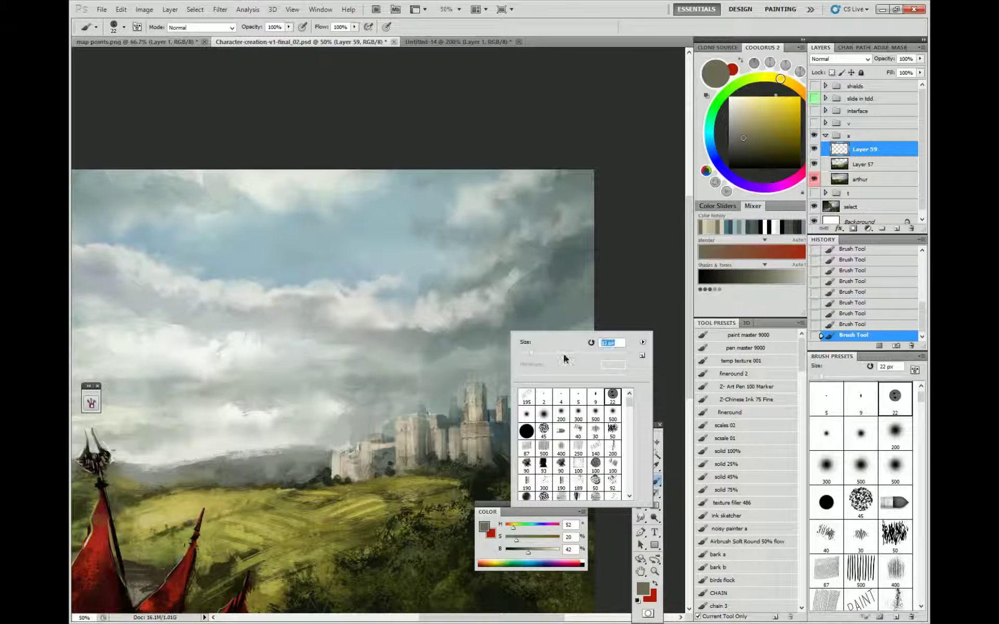
{"action": "left_click_drag", "start_coordinate": [731, 165], "coordinate": [720, 188]}
{"action": "left_click", "coordinate": [719, 187]}
{"action": "right_click", "coordinate": [431, 308]}
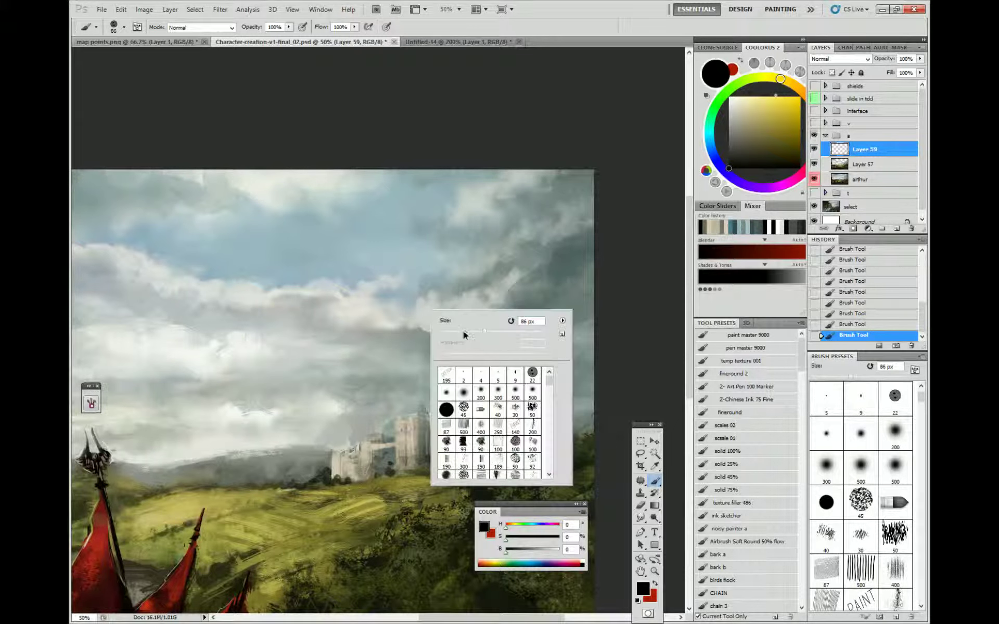
{"action": "left_click", "coordinate": [464, 334]}
Handwrite PRINTER? in black across the sky above the castle on a new layer, and delete that layer.
{"action": "left_click_drag", "start_coordinate": [365, 285], "coordinate": [367, 351]}
{"action": "key", "text": "ctrl+z"}
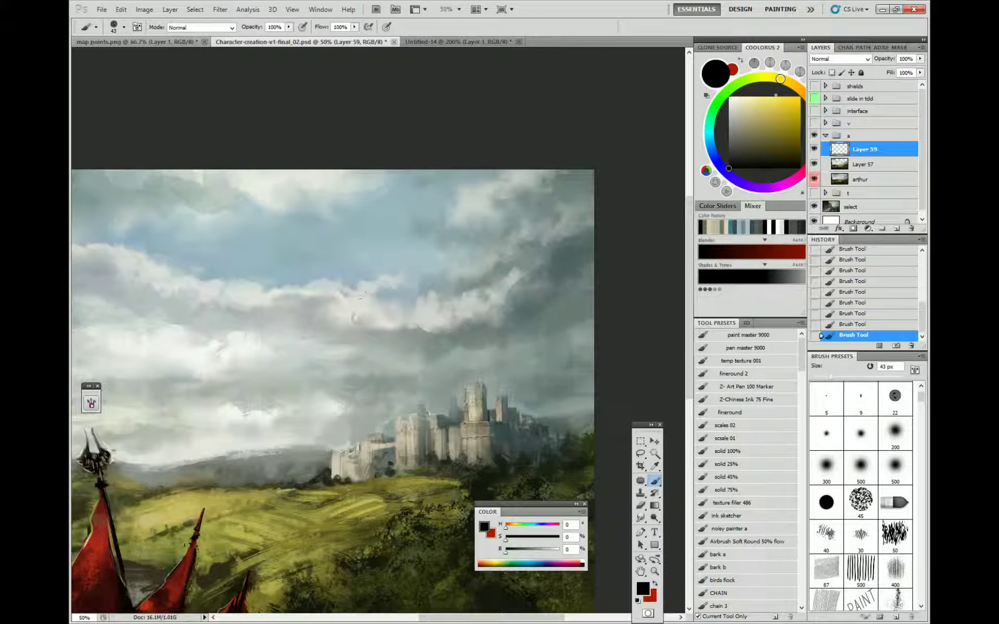
{"action": "mouse_move", "coordinate": [357, 309]}
{"action": "left_mouse_down"}
{"action": "mouse_move", "coordinate": [357, 334]}
{"action": "mouse_move", "coordinate": [381, 342]}
{"action": "mouse_move", "coordinate": [383, 324]}
{"action": "mouse_move", "coordinate": [418, 343]}
{"action": "left_mouse_up"}
{"action": "left_click", "coordinate": [897, 228]}
{"action": "mouse_move", "coordinate": [427, 306]}
{"action": "left_mouse_down"}
{"action": "mouse_move", "coordinate": [426, 341]}
{"action": "mouse_move", "coordinate": [442, 342]}
{"action": "mouse_move", "coordinate": [460, 311]}
{"action": "mouse_move", "coordinate": [467, 338]}
{"action": "left_mouse_up"}
{"action": "mouse_move", "coordinate": [458, 311]}
{"action": "left_mouse_down"}
{"action": "mouse_move", "coordinate": [467, 335]}
{"action": "mouse_move", "coordinate": [485, 321]}
{"action": "mouse_move", "coordinate": [505, 341]}
{"action": "left_mouse_up"}
{"action": "left_click_drag", "start_coordinate": [506, 311], "coordinate": [527, 338]}
{"action": "mouse_move", "coordinate": [526, 306]}
{"action": "left_mouse_down"}
{"action": "mouse_move", "coordinate": [544, 300]}
{"action": "mouse_move", "coordinate": [536, 323]}
{"action": "left_mouse_up"}
{"action": "left_click", "coordinate": [542, 333]}
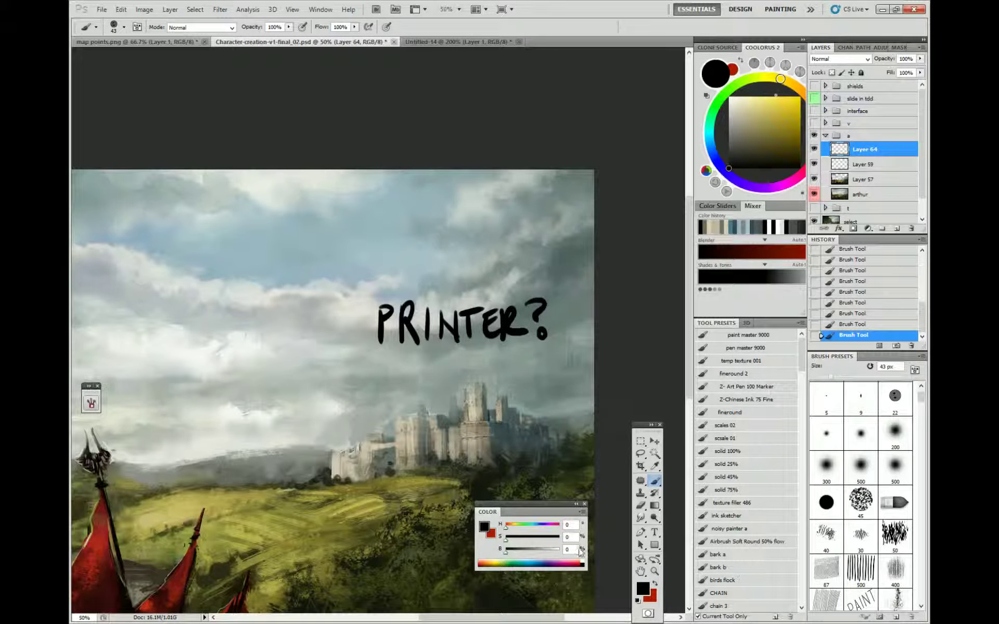
{"action": "left_click", "coordinate": [908, 228]}
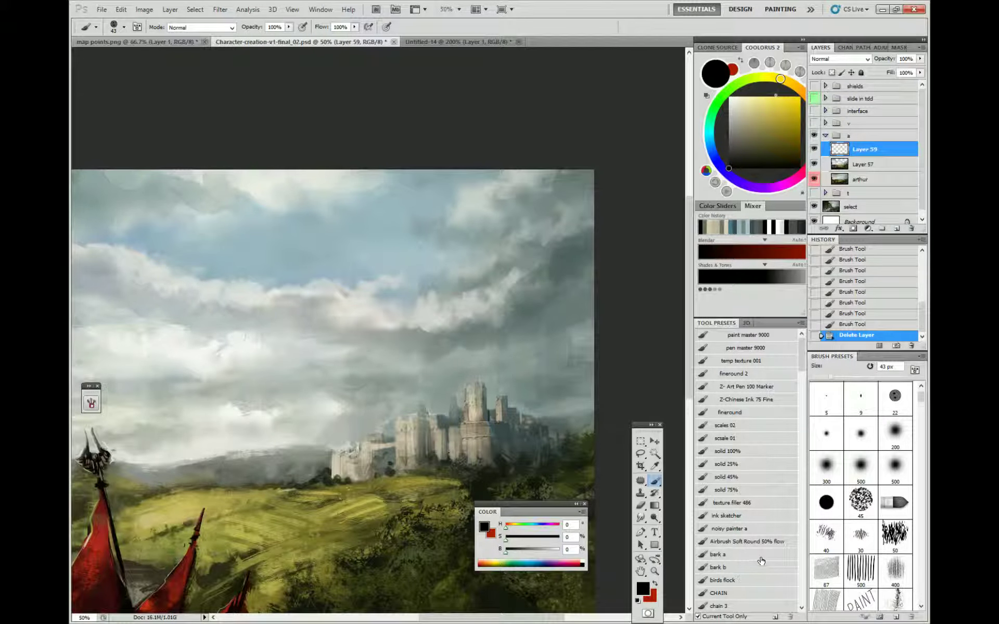
Paste the printer photo as a new layer and clear its white background with the Magic Wand.
{"action": "key", "text": "ctrl+v"}
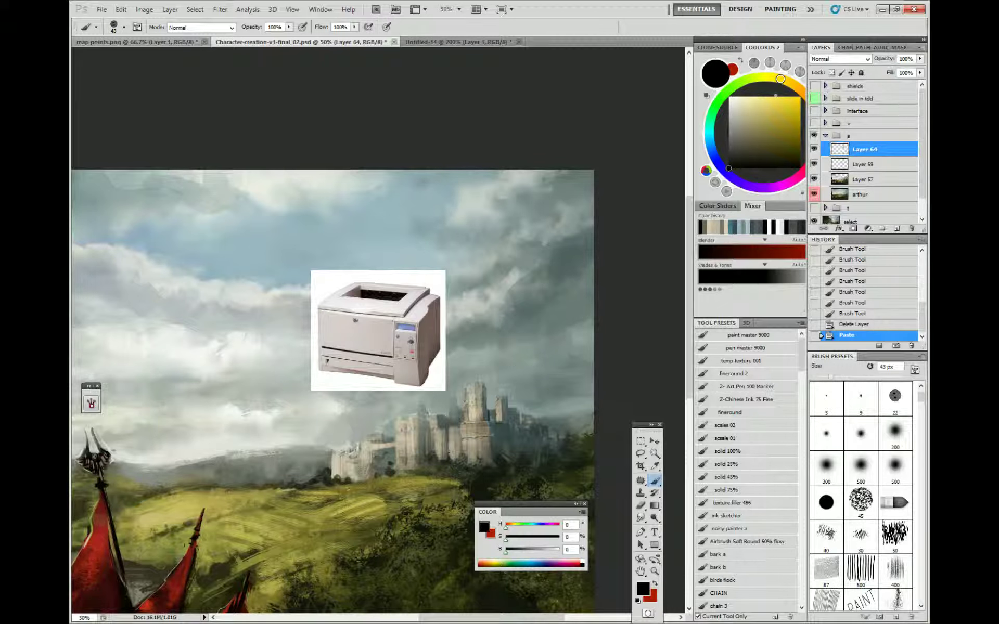
{"action": "key", "text": "w"}
{"action": "left_click", "coordinate": [380, 277]}
{"action": "key", "text": "Delete"}
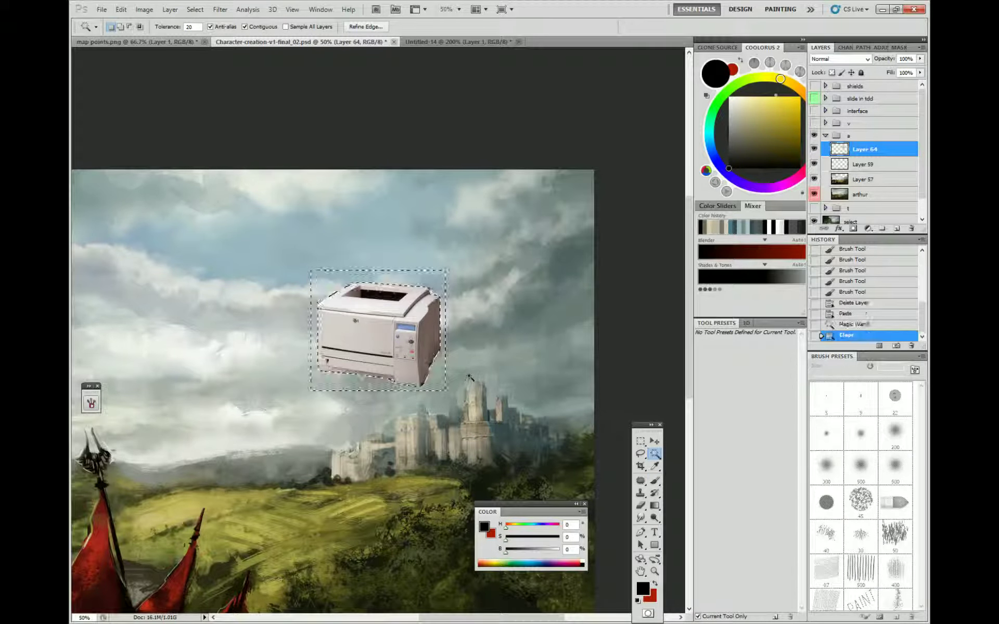
{"action": "key", "text": "ctrl+d"}
Enlarge the printer with Free Transform and place it over the castle on the hillside.
{"action": "key", "text": "ctrl+t"}
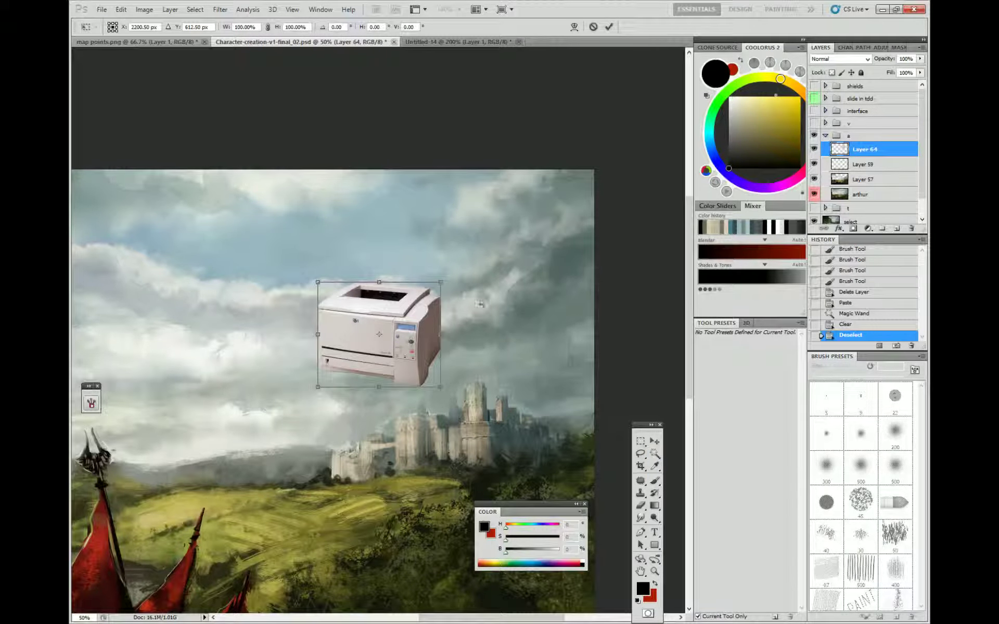
{"action": "left_click_drag", "start_coordinate": [441, 282], "coordinate": [501, 231]}
{"action": "left_click_drag", "start_coordinate": [466, 317], "coordinate": [490, 434]}
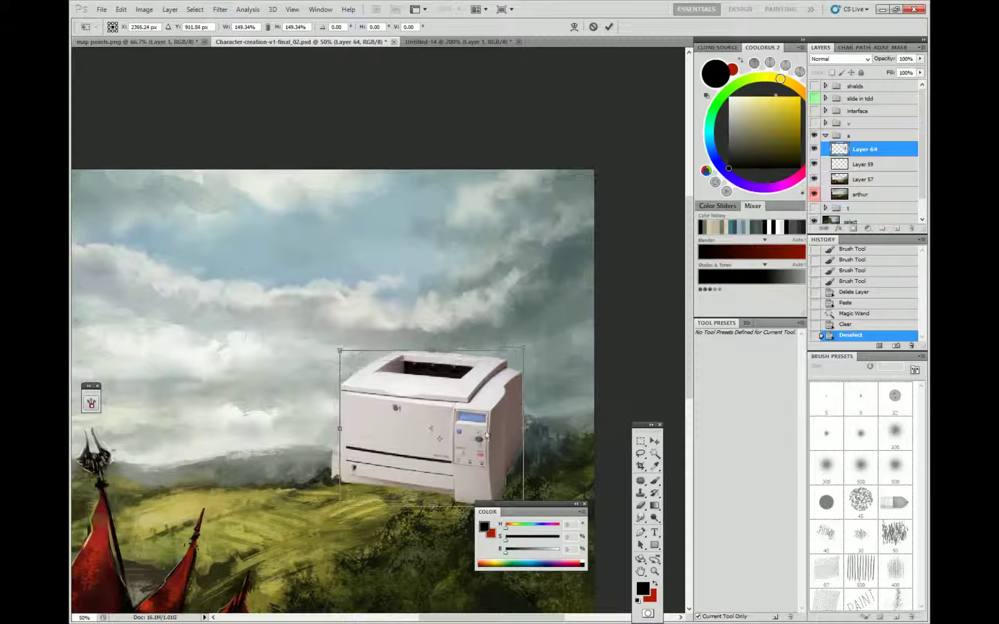
{"action": "left_click_drag", "start_coordinate": [523, 349], "coordinate": [490, 373]}
{"action": "left_click_drag", "start_coordinate": [470, 434], "coordinate": [491, 417]}
{"action": "left_click", "coordinate": [655, 453]}
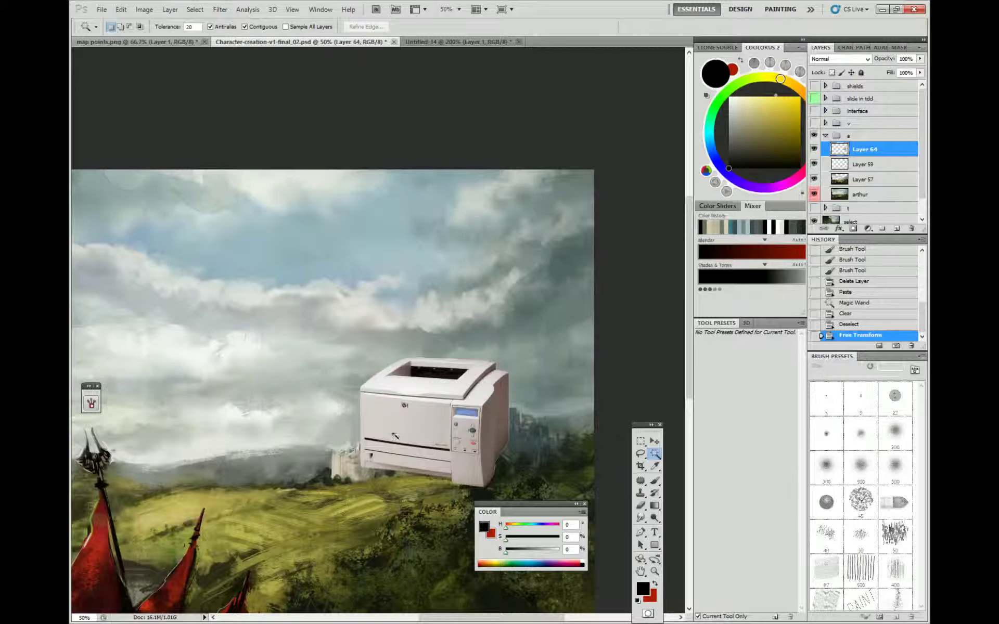
Set the foreground color to a light gray at 80% brightness and choose the 150 px textured brush, resized to 104 px.
{"action": "key", "text": "b"}
{"action": "left_click_drag", "start_coordinate": [393, 411], "coordinate": [430, 365]}
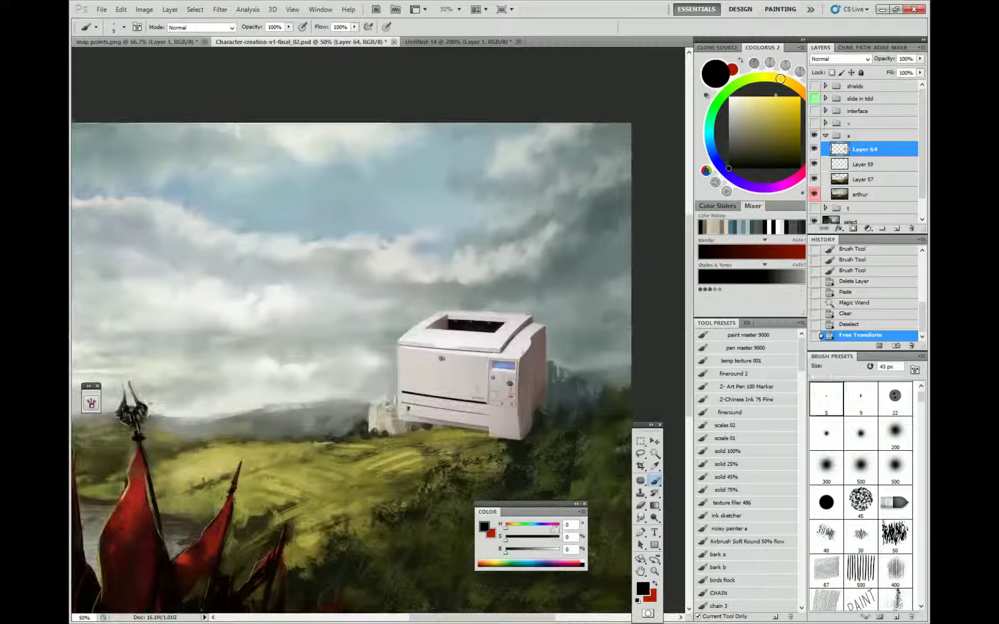
{"action": "left_click", "coordinate": [548, 551]}
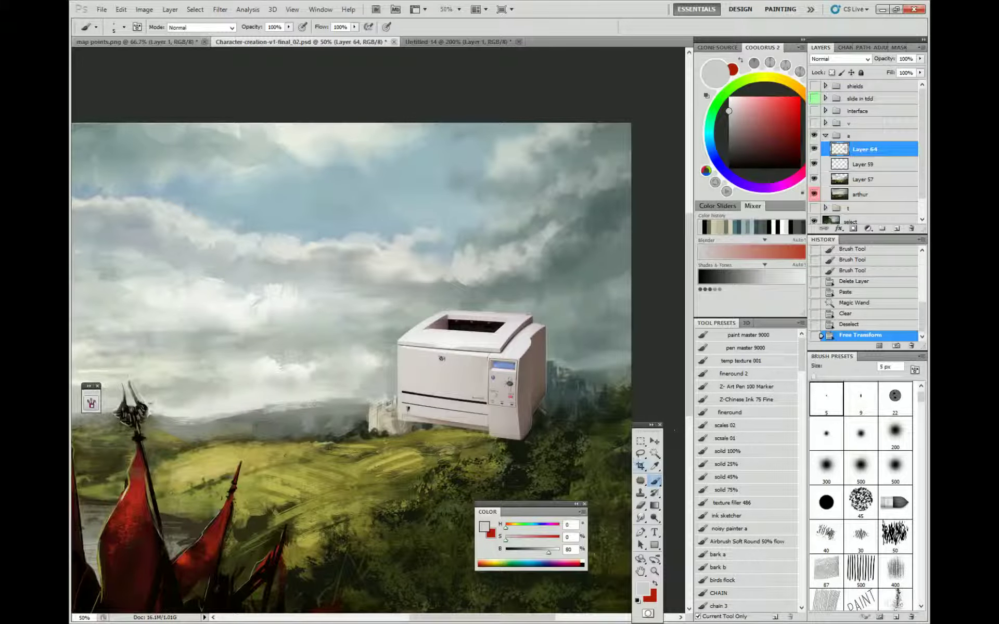
{"action": "right_click", "coordinate": [551, 411]}
{"action": "left_click", "coordinate": [618, 575]}
{"action": "left_click_drag", "start_coordinate": [627, 433], "coordinate": [615, 433]}
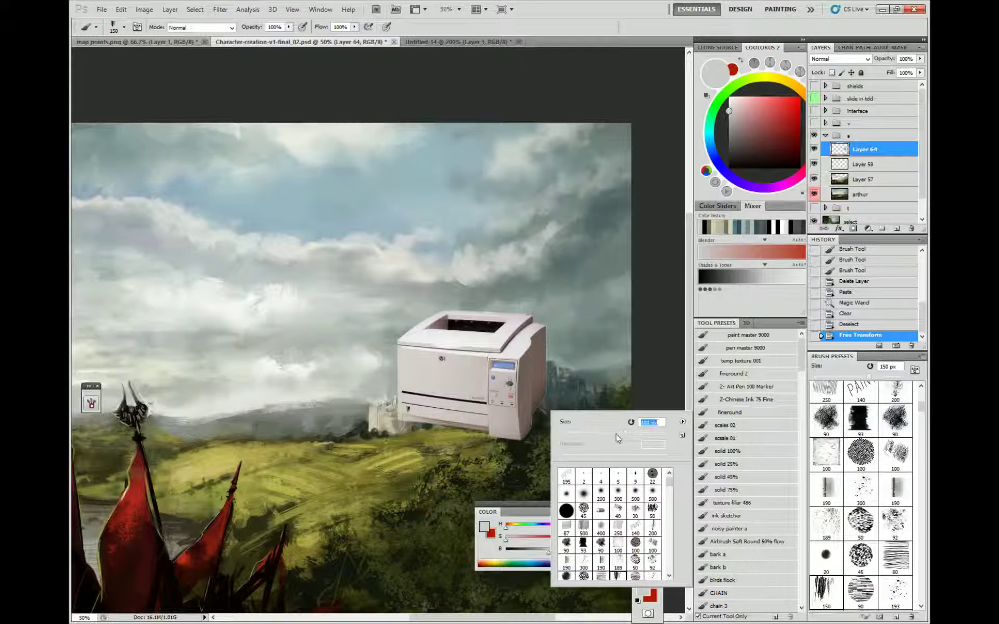
Paint out the castle wall sticking out beside the printer's front face with sampled light gray, cloud and hill tones.
{"action": "left_click", "coordinate": [440, 376], "text": "alt"}
{"action": "mouse_move", "coordinate": [436, 430]}
{"action": "left_mouse_down"}
{"action": "mouse_move", "coordinate": [481, 431]}
{"action": "mouse_move", "coordinate": [360, 423]}
{"action": "mouse_move", "coordinate": [364, 400]}
{"action": "mouse_move", "coordinate": [328, 396]}
{"action": "left_mouse_up"}
{"action": "left_click", "coordinate": [376, 372], "text": "alt"}
{"action": "left_click", "coordinate": [358, 414], "text": "alt"}
{"action": "left_click", "coordinate": [361, 388], "text": "alt"}
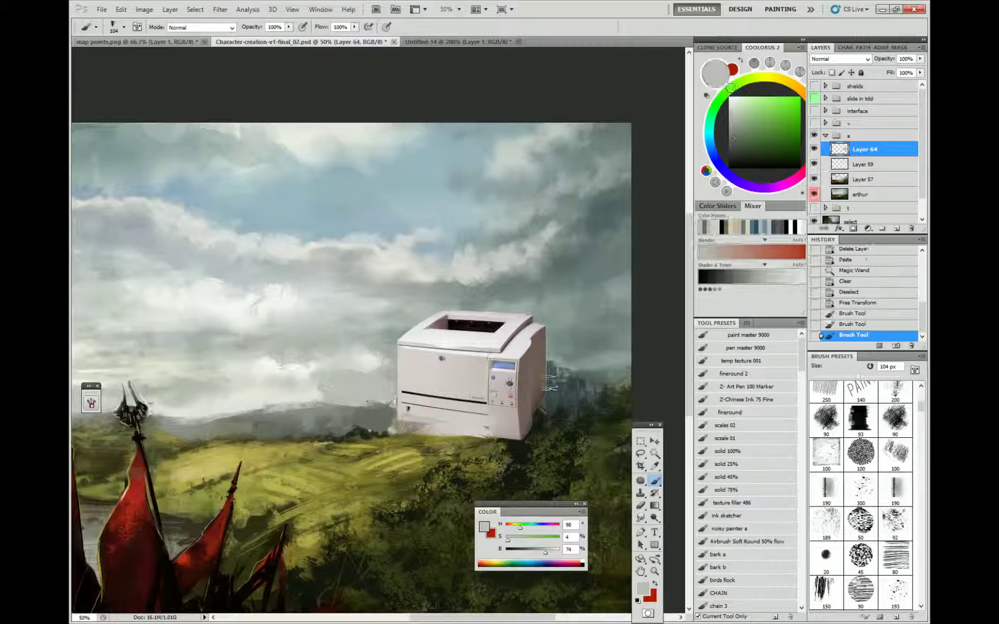
Reduce the brush size and paint sampled gray and sky tones over the castle towers behind the printer's shaded side.
{"action": "right_click", "coordinate": [559, 398]}
{"action": "left_click_drag", "start_coordinate": [619, 421], "coordinate": [611, 420]}
{"action": "key", "text": "Return"}
{"action": "left_click", "coordinate": [557, 393], "text": "alt"}
{"action": "mouse_move", "coordinate": [536, 387]}
{"action": "left_mouse_down"}
{"action": "mouse_move", "coordinate": [533, 372]}
{"action": "mouse_move", "coordinate": [525, 416]}
{"action": "mouse_move", "coordinate": [528, 404]}
{"action": "mouse_move", "coordinate": [534, 424]}
{"action": "mouse_move", "coordinate": [543, 407]}
{"action": "mouse_move", "coordinate": [546, 430]}
{"action": "left_mouse_up"}
{"action": "left_click", "coordinate": [538, 350], "text": "alt"}
{"action": "left_click", "coordinate": [574, 336], "text": "alt"}
{"action": "mouse_move", "coordinate": [557, 359]}
{"action": "left_mouse_down"}
{"action": "mouse_move", "coordinate": [563, 393]}
{"action": "mouse_move", "coordinate": [574, 377]}
{"action": "mouse_move", "coordinate": [559, 373]}
{"action": "mouse_move", "coordinate": [599, 356]}
{"action": "mouse_move", "coordinate": [619, 384]}
{"action": "left_mouse_up"}
{"action": "mouse_move", "coordinate": [548, 359]}
{"action": "left_mouse_down"}
{"action": "mouse_move", "coordinate": [559, 419]}
{"action": "mouse_move", "coordinate": [528, 406]}
{"action": "mouse_move", "coordinate": [521, 442]}
{"action": "mouse_move", "coordinate": [517, 430]}
{"action": "mouse_move", "coordinate": [470, 433]}
{"action": "left_mouse_up"}
Paint dark foliage over the printer's lower corner with a sampled dark green and the textured brush at 35 px.
{"action": "left_click", "coordinate": [522, 453], "text": "alt"}
{"action": "right_click", "coordinate": [461, 436]}
{"action": "left_click", "coordinate": [493, 463]}
{"action": "left_click", "coordinate": [538, 389]}
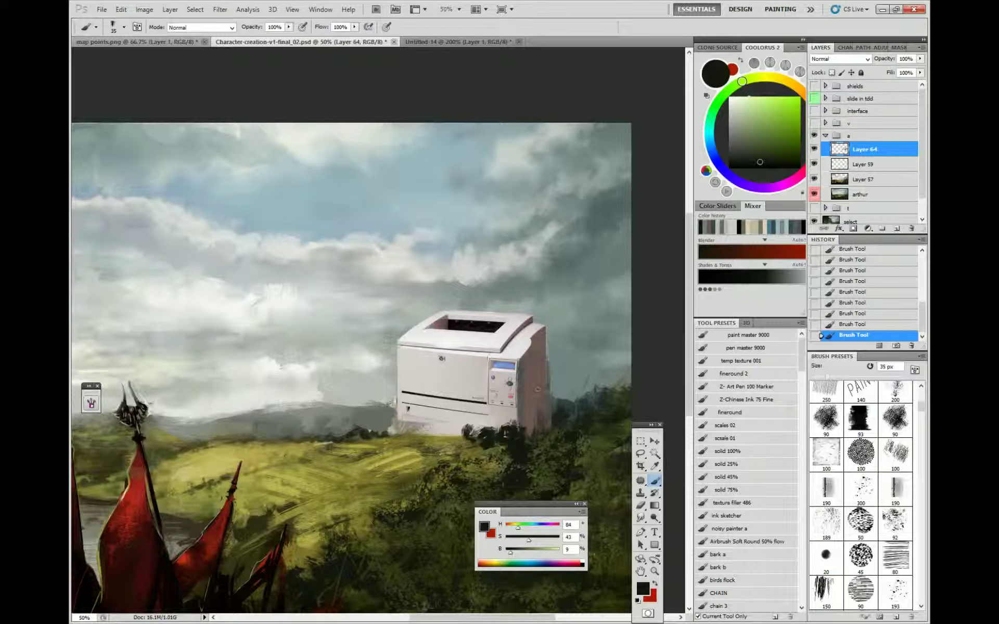
Set the brush size to 23 px and paint over the printer's lower tray handle with sampled printer gray.
{"action": "right_click", "coordinate": [446, 422]}
{"action": "left_click", "coordinate": [475, 440]}
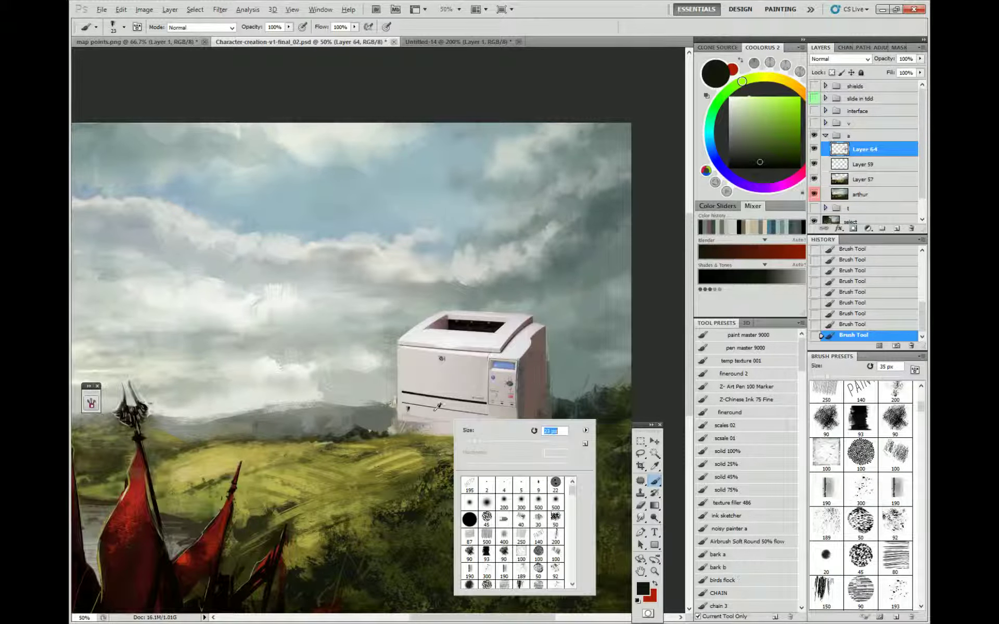
{"action": "left_click", "coordinate": [439, 407]}
{"action": "mouse_move", "coordinate": [420, 410]}
{"action": "left_mouse_down"}
{"action": "mouse_move", "coordinate": [414, 436]}
{"action": "mouse_move", "coordinate": [405, 409]}
{"action": "left_mouse_up"}
{"action": "left_click", "coordinate": [434, 415], "text": "alt"}
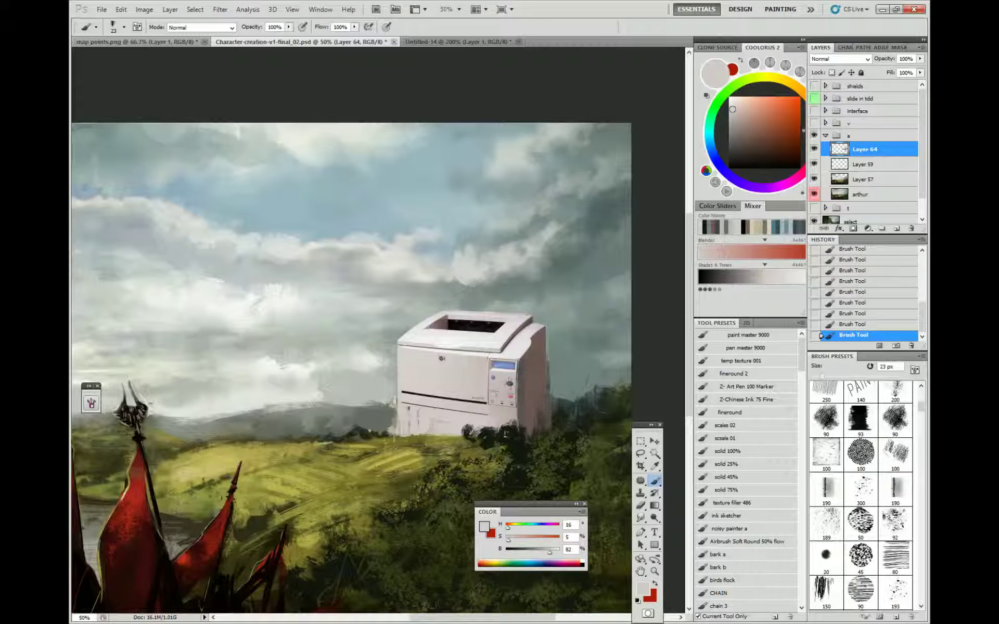
Choose the 200 px textured brush, resize it to 121 px, and tone down the printer's front logo with sampled gray.
{"action": "right_click", "coordinate": [507, 370]}
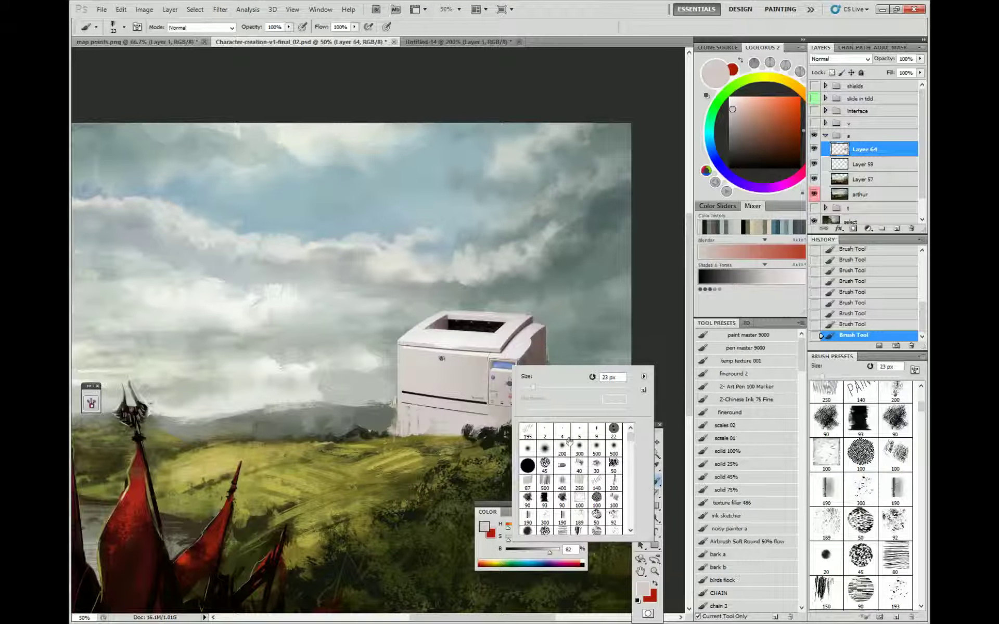
{"action": "left_click", "coordinate": [527, 466]}
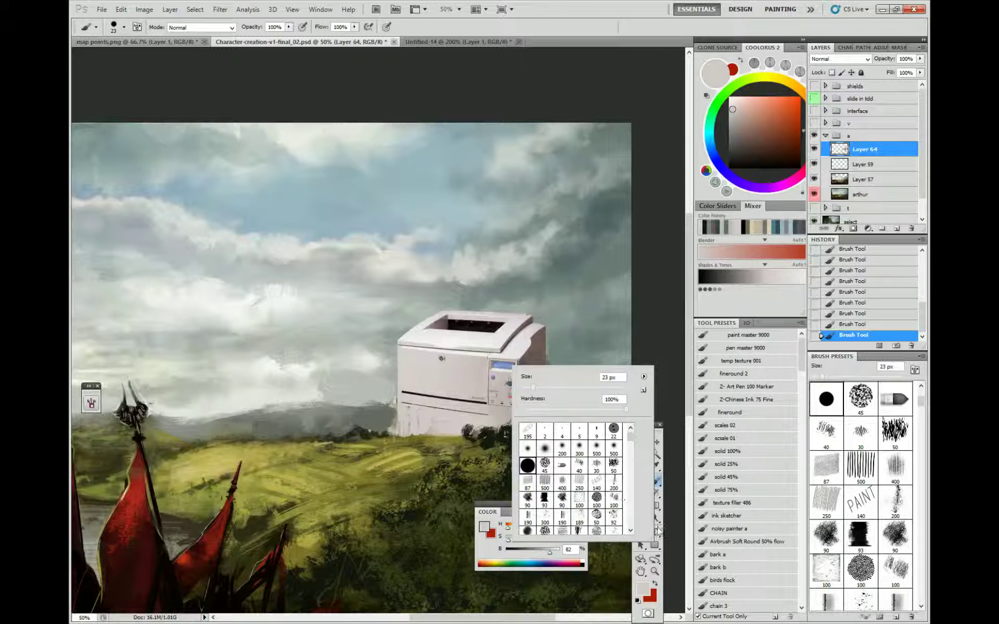
{"action": "left_click", "coordinate": [615, 483]}
{"action": "left_click", "coordinate": [578, 389]}
{"action": "left_click", "coordinate": [461, 375], "text": "alt"}
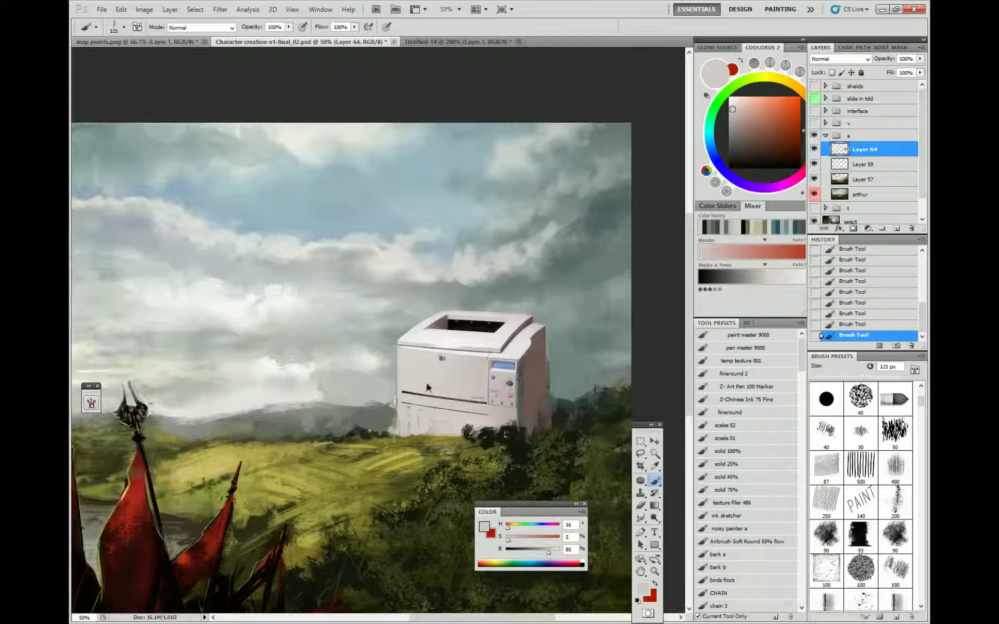
{"action": "left_click", "coordinate": [441, 359]}
Brush sampled cloud, sky-blue and gray-green tones onto the printer's top and shaded side, reducing the brush to 33 px.
{"action": "left_click", "coordinate": [409, 257], "text": "alt"}
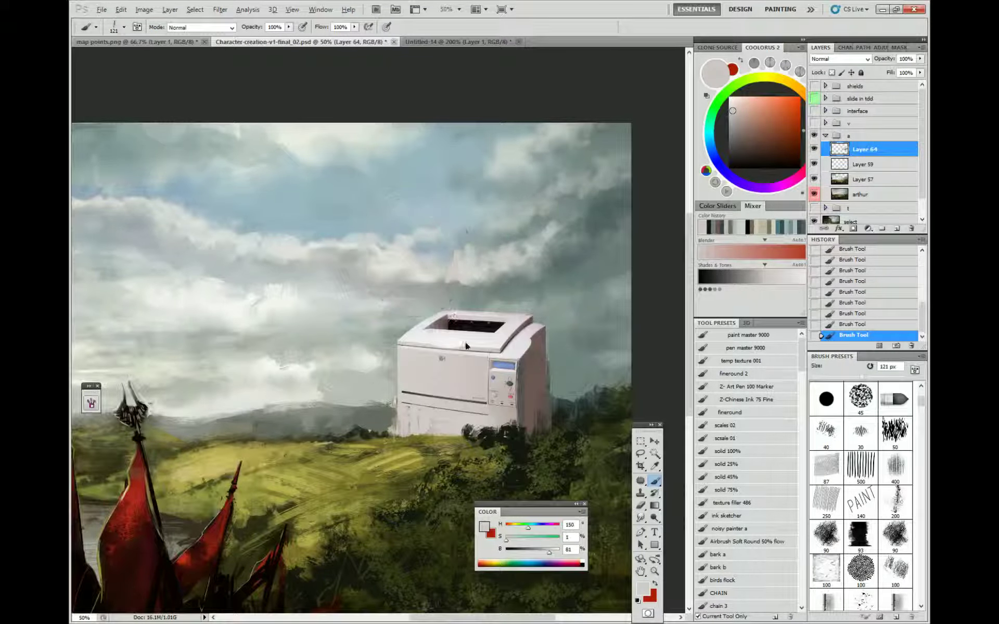
{"action": "left_click", "coordinate": [354, 179], "text": "alt"}
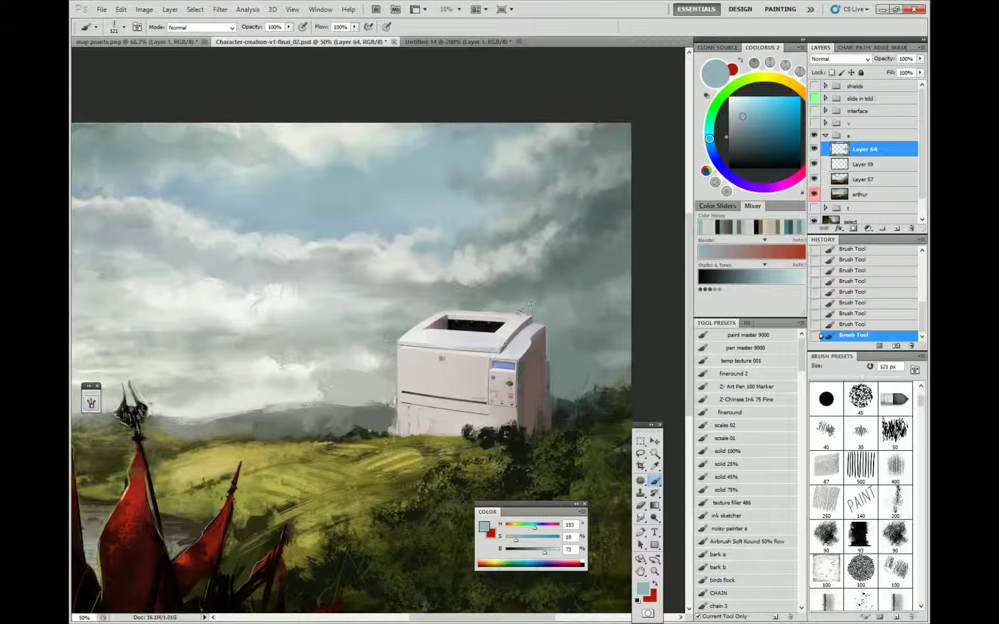
{"action": "left_click", "coordinate": [567, 401], "text": "alt"}
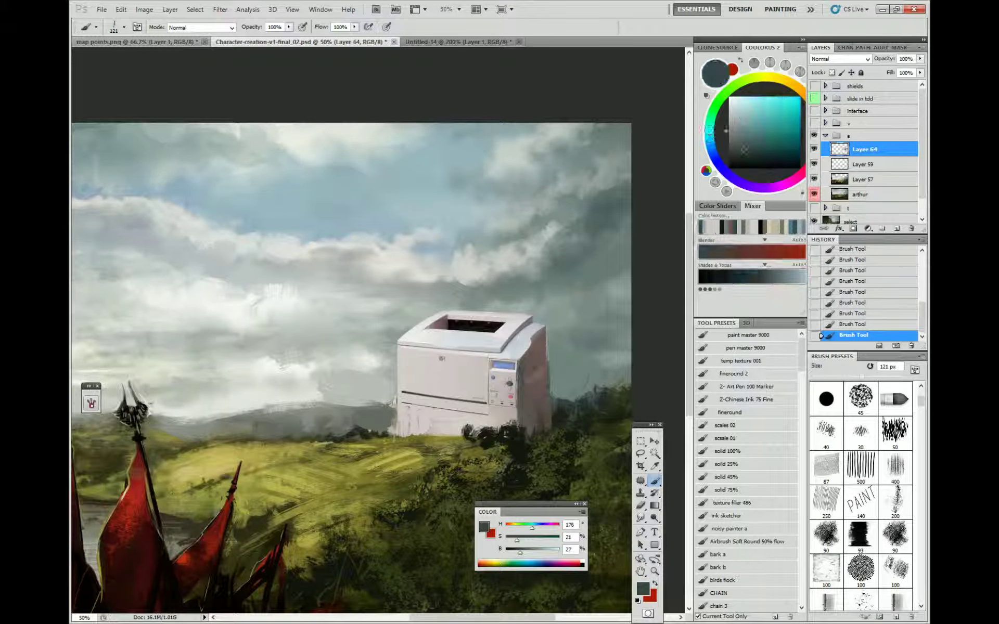
{"action": "left_click", "coordinate": [544, 371], "text": "alt"}
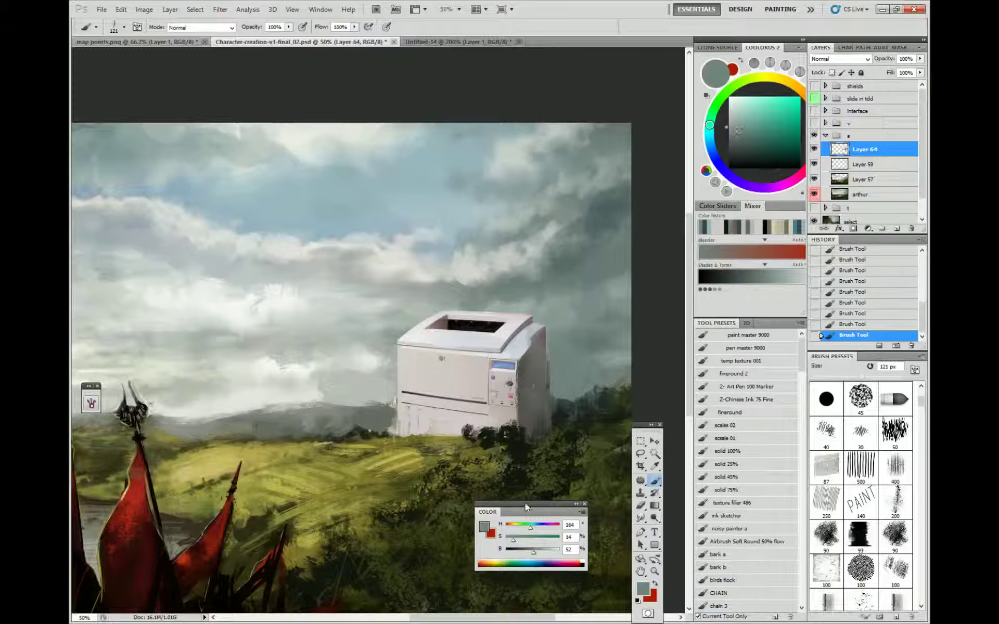
{"action": "right_click", "coordinate": [541, 317]}
{"action": "left_click", "coordinate": [503, 336]}
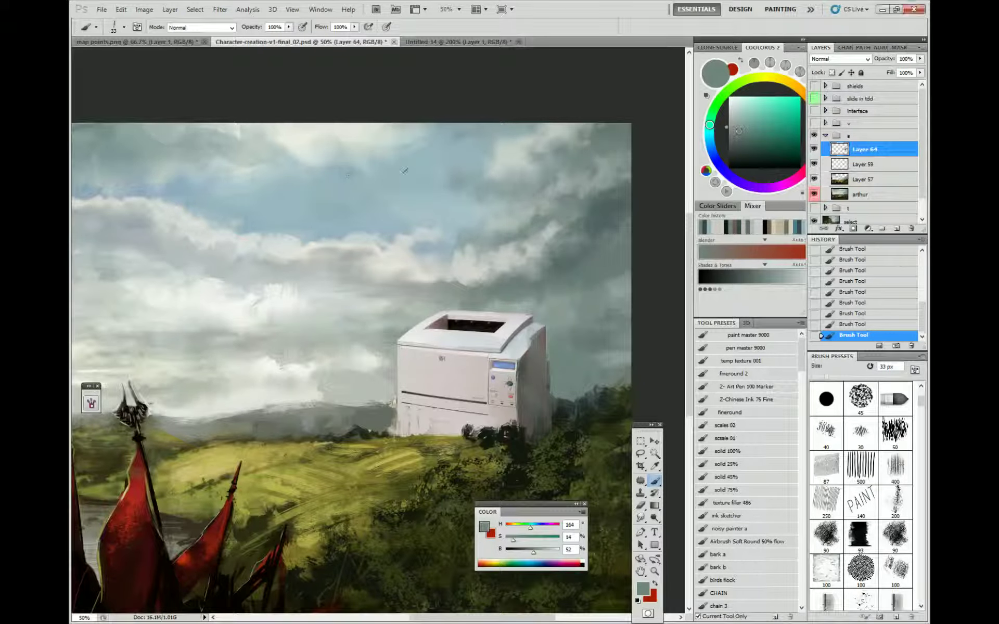
Haze the printer's top opening and side with the soft 300 px brush in sampled cloud and gray sky tones.
{"action": "right_click", "coordinate": [488, 323]}
{"action": "left_click", "coordinate": [553, 405]}
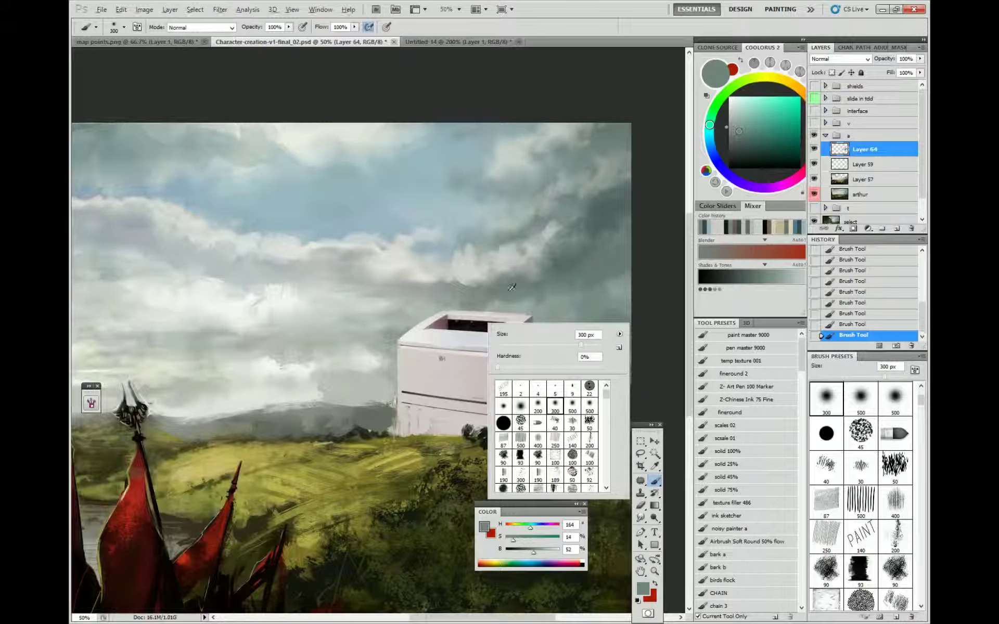
{"action": "left_click", "coordinate": [487, 265], "text": "alt"}
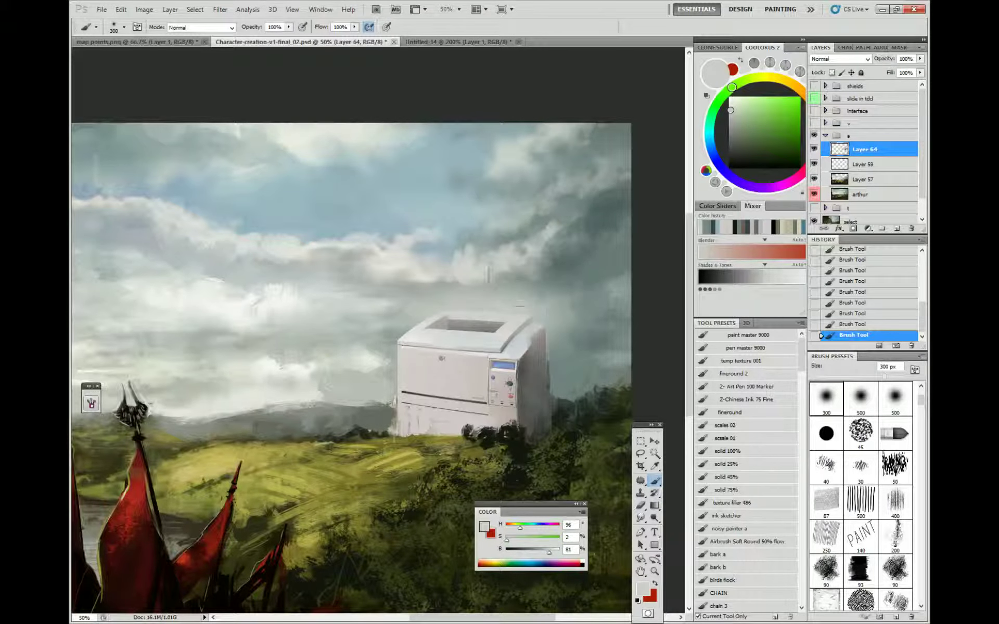
{"action": "left_click", "coordinate": [495, 279], "text": "alt"}
{"action": "right_click", "coordinate": [528, 361]}
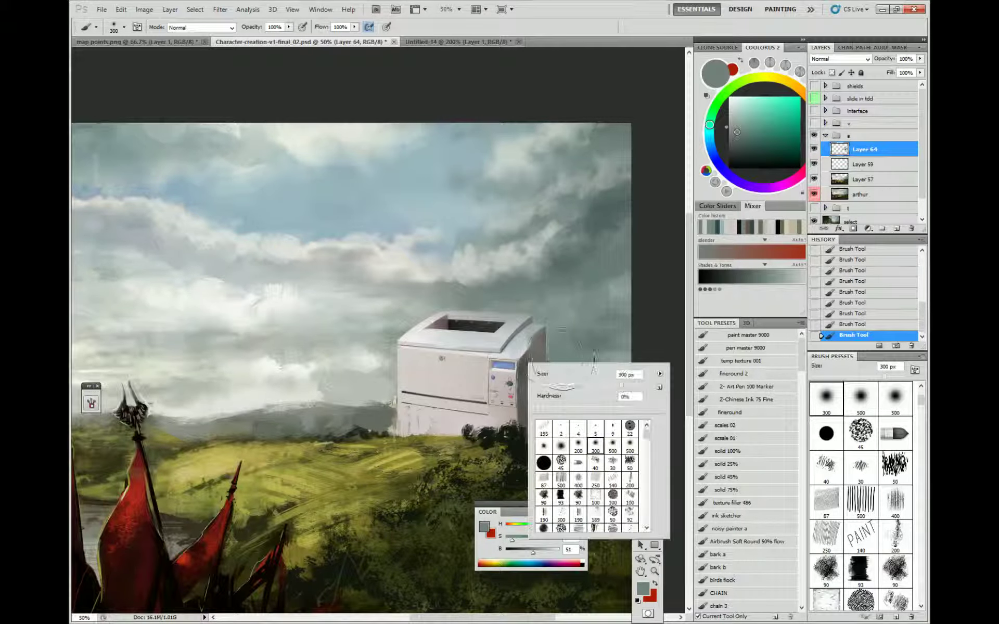
{"action": "key", "text": "Escape"}
Sample the dark foliage green and choose the CHALK brush tool preset at 39 px.
{"action": "left_click", "coordinate": [525, 446], "text": "alt"}
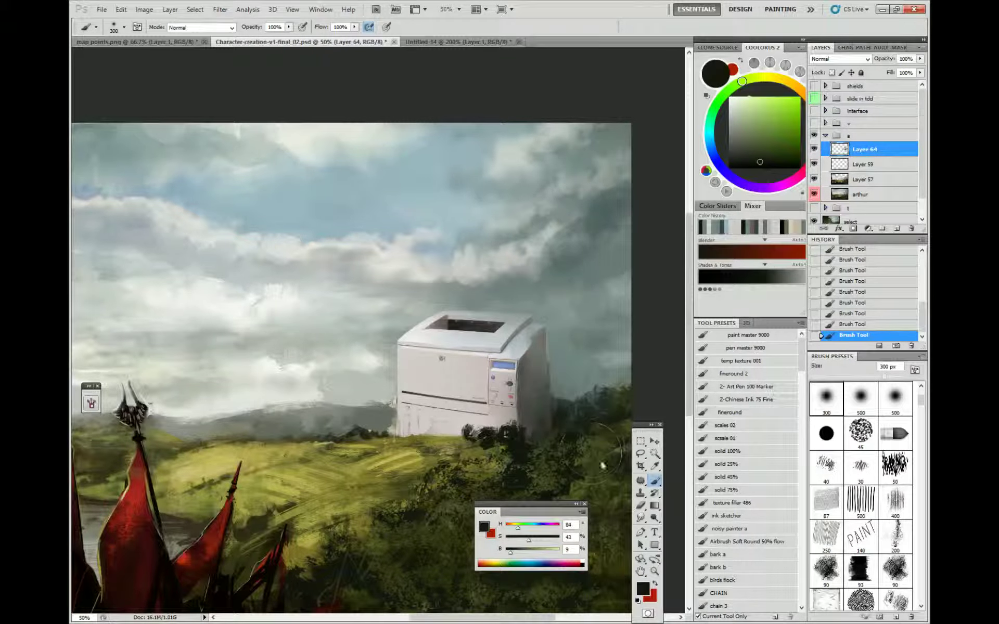
{"action": "right_click", "coordinate": [604, 458]}
{"action": "left_click", "coordinate": [620, 517]}
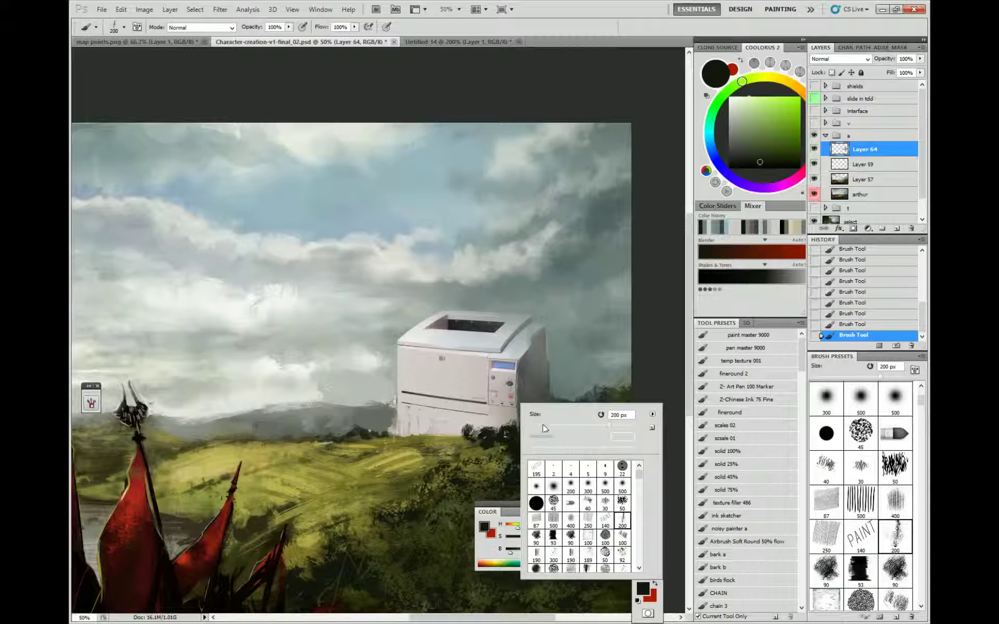
{"action": "left_click", "coordinate": [719, 606]}
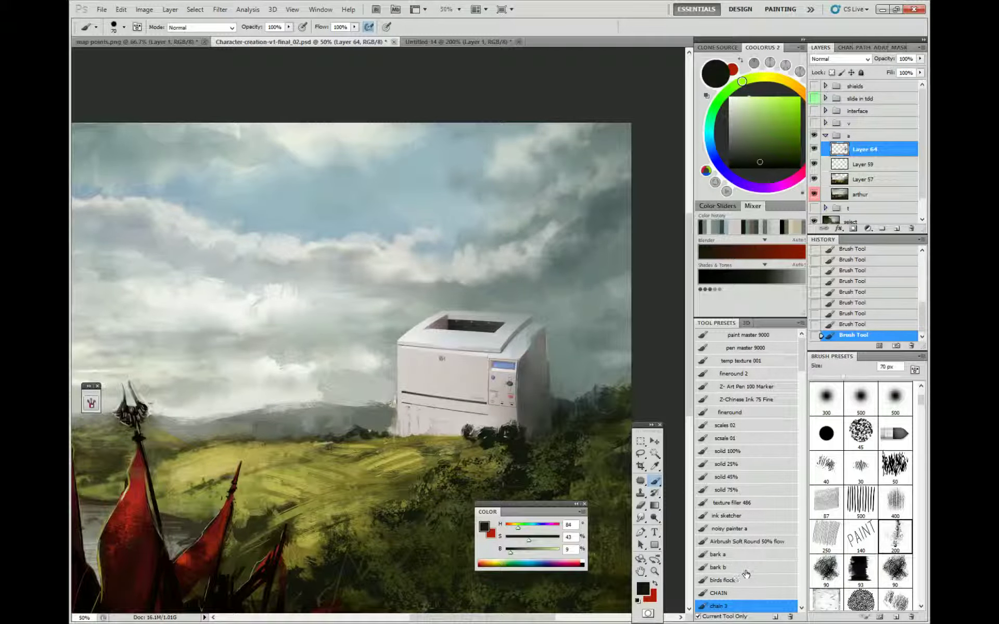
{"action": "left_click_drag", "start_coordinate": [804, 358], "coordinate": [804, 373]}
{"action": "left_click", "coordinate": [719, 507]}
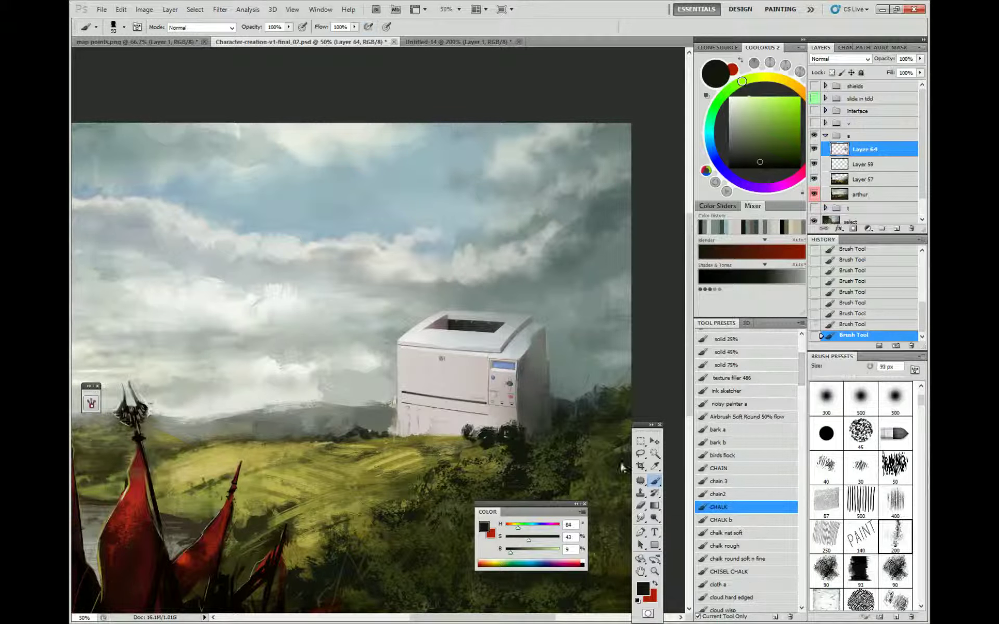
{"action": "right_click", "coordinate": [539, 445]}
{"action": "left_click_drag", "start_coordinate": [540, 446], "coordinate": [526, 445]}
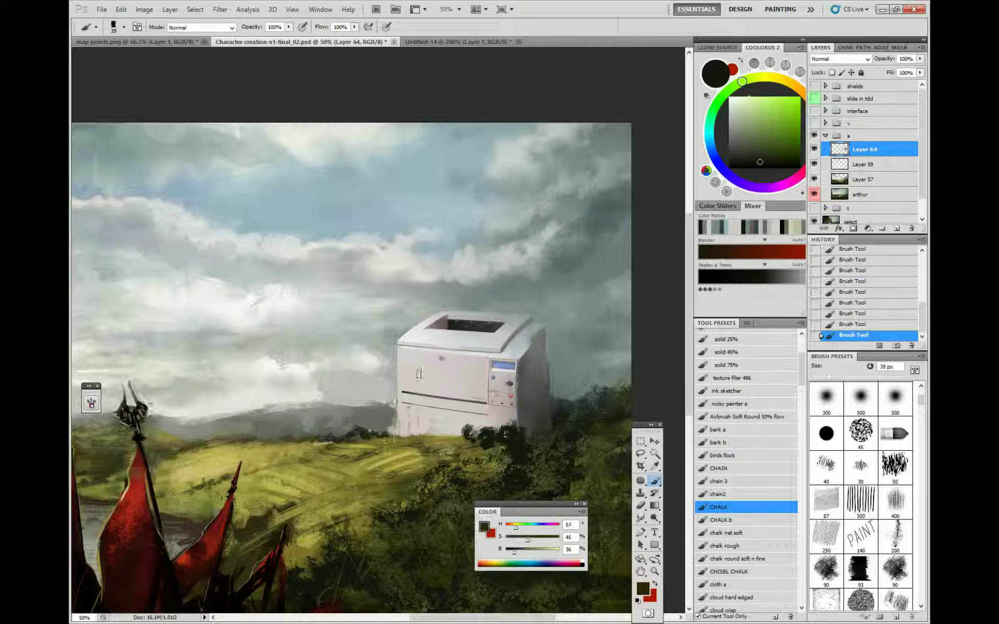
Paint a small stone tower against the printer's lower front corner with the chalk brush in sampled light and shadow grays.
{"action": "left_click", "coordinate": [426, 342], "text": "alt"}
{"action": "mouse_move", "coordinate": [389, 437]}
{"action": "left_mouse_down"}
{"action": "mouse_move", "coordinate": [391, 414]}
{"action": "mouse_move", "coordinate": [410, 441]}
{"action": "left_mouse_up"}
{"action": "left_click", "coordinate": [539, 406], "text": "alt"}
{"action": "left_click", "coordinate": [386, 420], "text": "alt"}
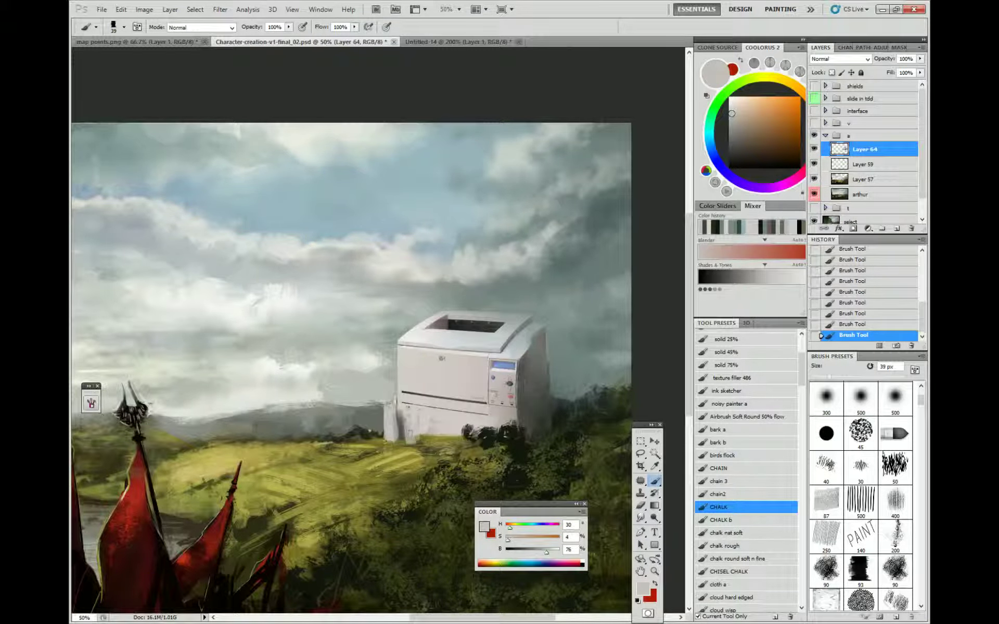
{"action": "left_click", "coordinate": [401, 423], "text": "alt"}
{"action": "left_click_drag", "start_coordinate": [398, 401], "coordinate": [395, 438]}
{"action": "left_click", "coordinate": [390, 413], "text": "alt"}
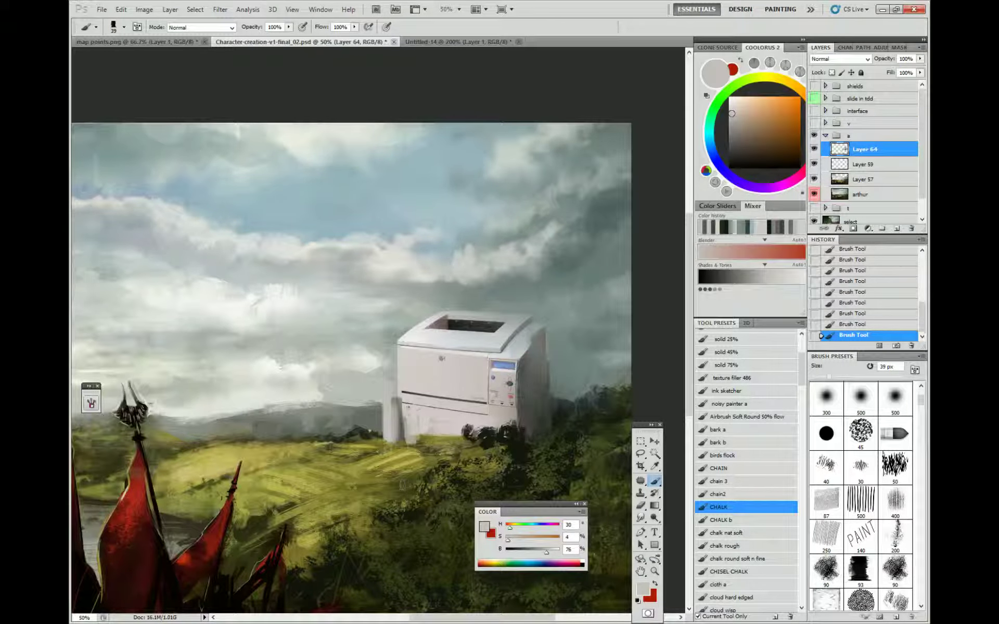
Hide the printer layer to sample the castle wall's stone color, and show the layer again.
{"action": "left_click", "coordinate": [814, 149]}
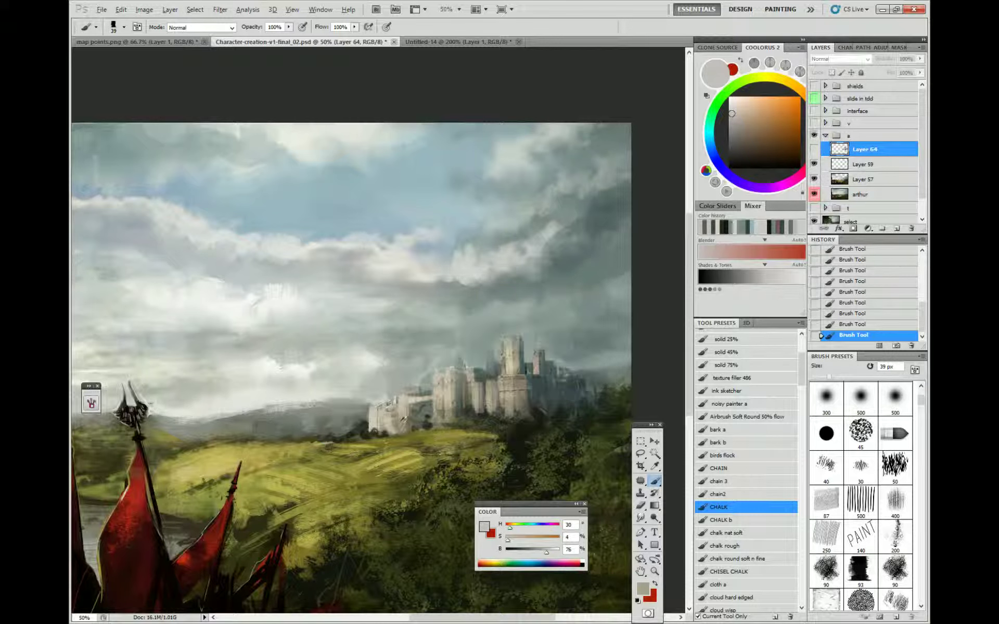
{"action": "left_click", "coordinate": [401, 413], "text": "alt"}
{"action": "left_click", "coordinate": [815, 150]}
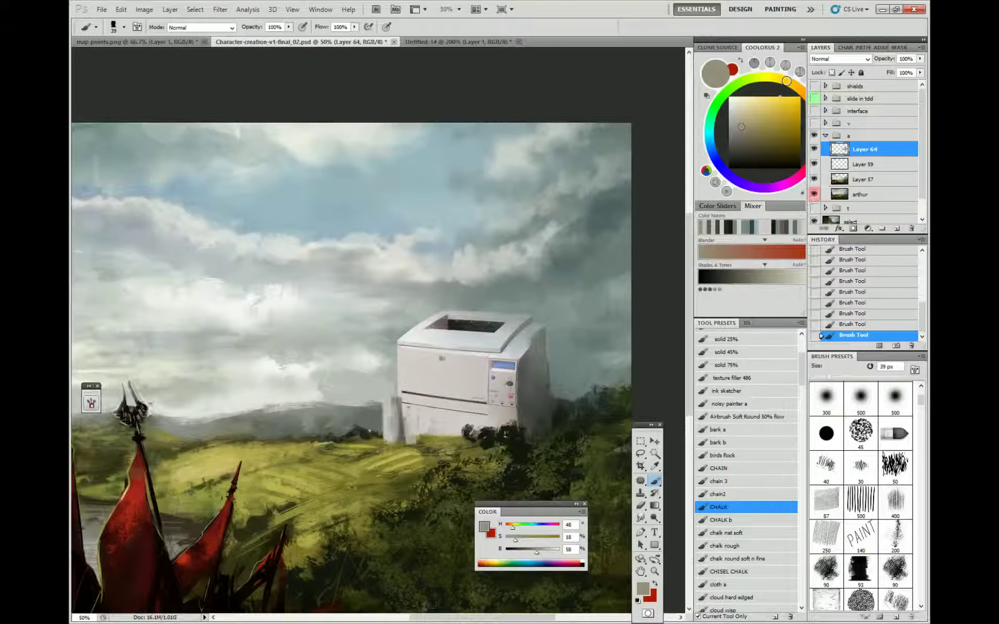
Texture the small tower and the printer's base with a bristly brush at 63 px in sampled light printer gray.
{"action": "left_click", "coordinate": [489, 410], "text": "alt"}
{"action": "right_click", "coordinate": [539, 414]}
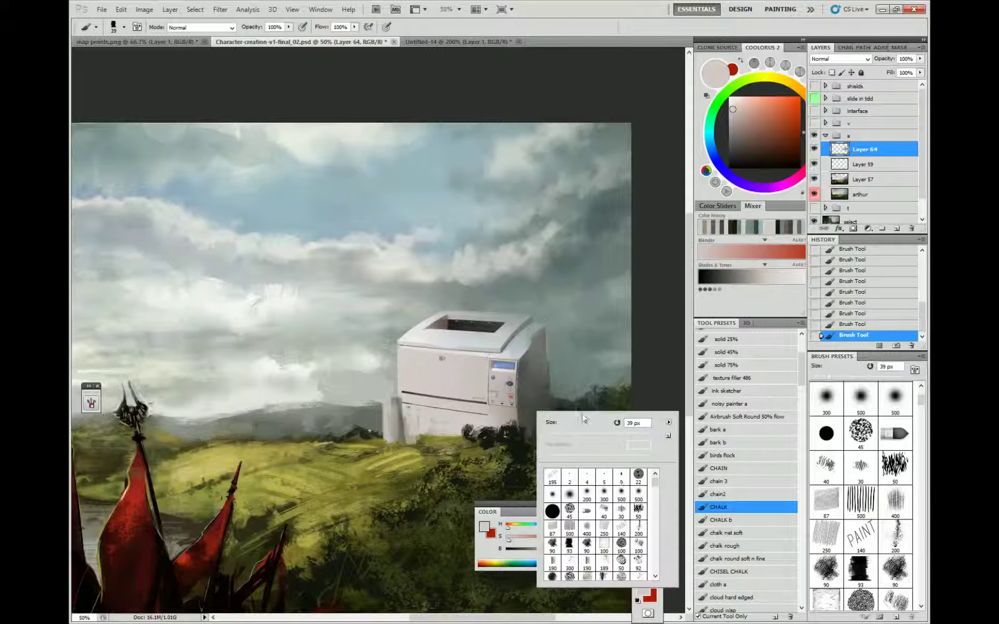
{"action": "left_click", "coordinate": [392, 406]}
{"action": "left_click_drag", "start_coordinate": [392, 404], "coordinate": [395, 437]}
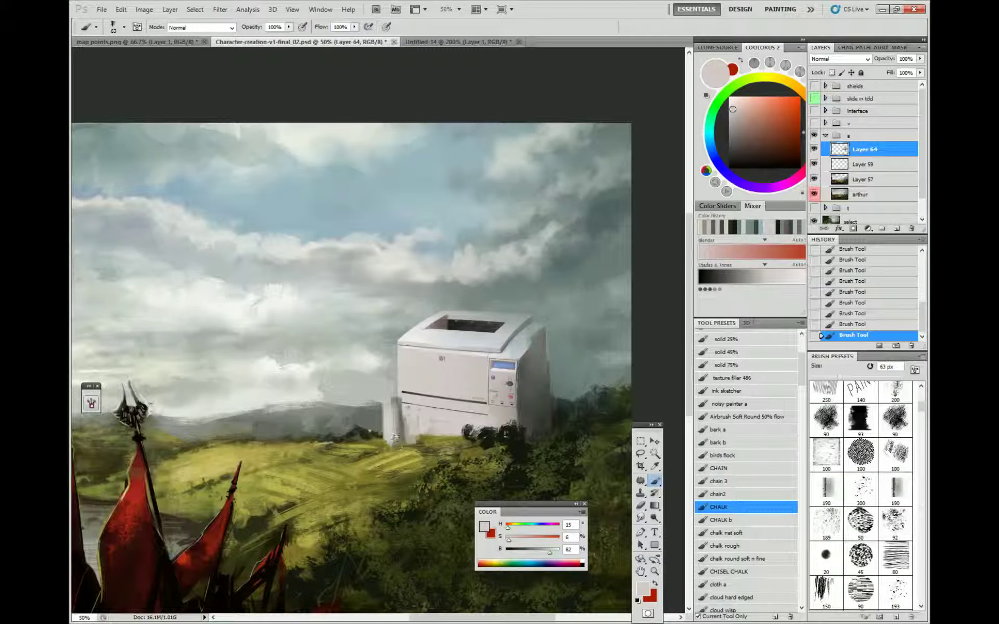
{"action": "mouse_move", "coordinate": [469, 424]}
{"action": "left_mouse_down"}
{"action": "mouse_move", "coordinate": [476, 446]}
{"action": "mouse_move", "coordinate": [477, 437]}
{"action": "mouse_move", "coordinate": [432, 443]}
{"action": "mouse_move", "coordinate": [450, 438]}
{"action": "mouse_move", "coordinate": [440, 441]}
{"action": "mouse_move", "coordinate": [443, 432]}
{"action": "left_mouse_up"}
Paint dark arched openings into the printer's base at 23 px, alternating sampled foliage darks and light printer grays.
{"action": "right_click", "coordinate": [475, 436]}
{"action": "left_click", "coordinate": [498, 454]}
{"action": "left_click", "coordinate": [495, 406], "text": "alt"}
{"action": "left_click", "coordinate": [443, 418], "text": "alt"}
{"action": "left_click", "coordinate": [489, 429], "text": "alt"}
{"action": "right_click", "coordinate": [459, 415]}
{"action": "type", "text": "23"}
{"action": "key", "text": "Return"}
{"action": "left_click", "coordinate": [538, 392], "text": "alt"}
{"action": "left_click", "coordinate": [443, 417], "text": "alt"}
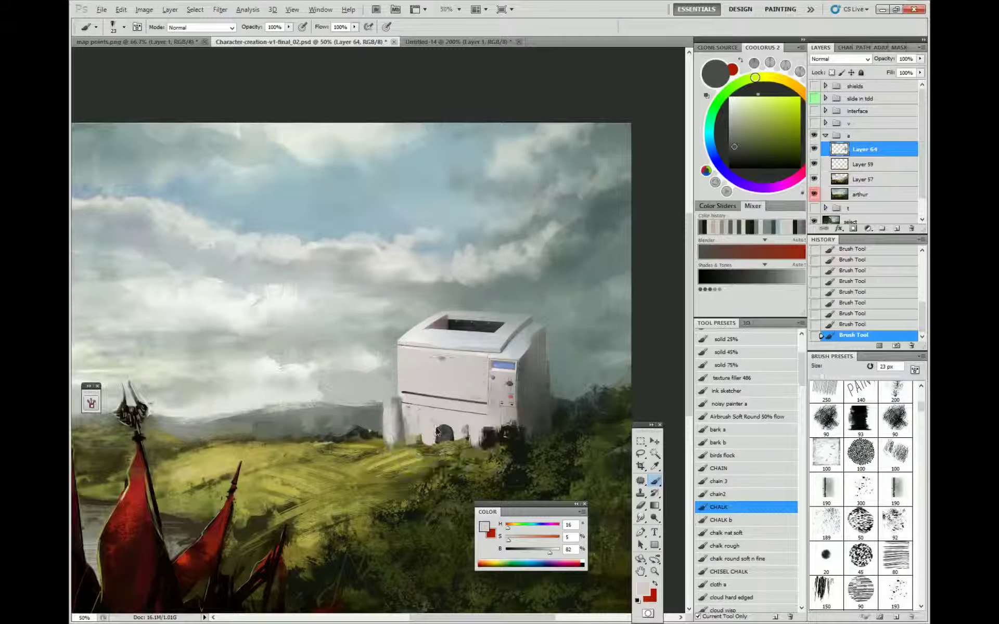
Draw thin panel lines and slender posts around the printer's lower front with a 14 px brush in sampled dark olive.
{"action": "right_click", "coordinate": [440, 382]}
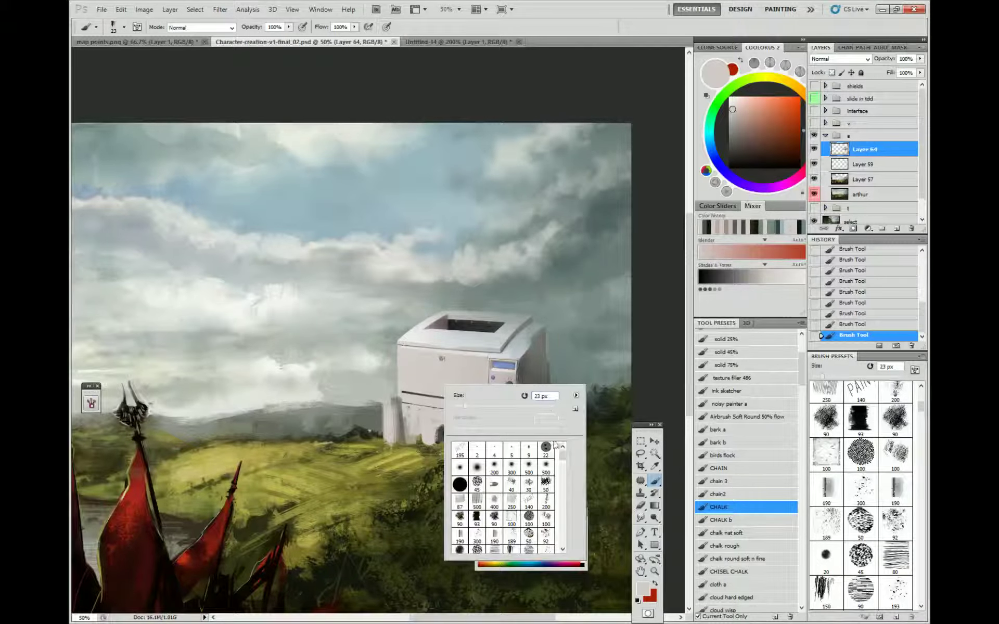
{"action": "left_click", "coordinate": [527, 451]}
{"action": "left_click", "coordinate": [467, 409]}
{"action": "left_click", "coordinate": [369, 433], "text": "alt"}
{"action": "right_click", "coordinate": [418, 425]}
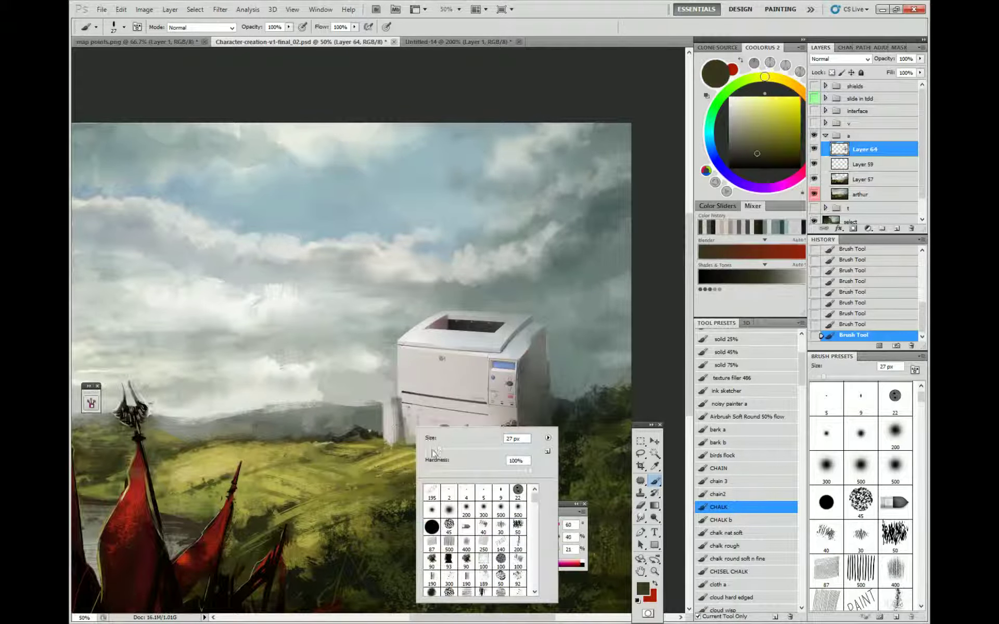
{"action": "left_click", "coordinate": [435, 449]}
{"action": "mouse_move", "coordinate": [385, 439]}
{"action": "left_mouse_down"}
{"action": "mouse_move", "coordinate": [384, 401]}
{"action": "mouse_move", "coordinate": [408, 417]}
{"action": "mouse_move", "coordinate": [450, 414]}
{"action": "left_mouse_up"}
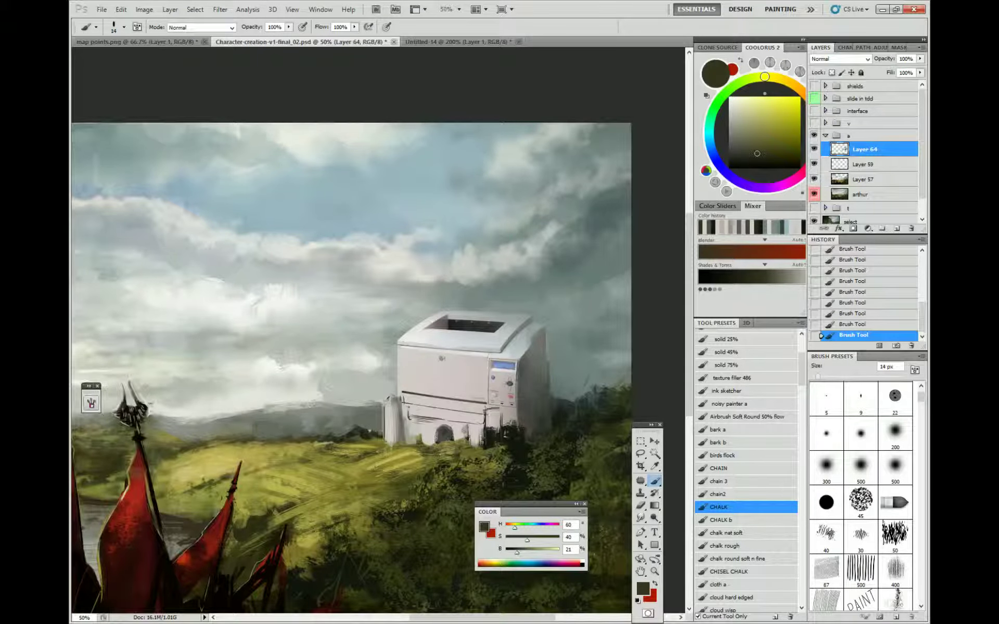
{"action": "mouse_move", "coordinate": [395, 365]}
{"action": "left_mouse_down"}
{"action": "mouse_move", "coordinate": [390, 394]}
{"action": "mouse_move", "coordinate": [404, 390]}
{"action": "mouse_move", "coordinate": [372, 444]}
{"action": "left_mouse_up"}
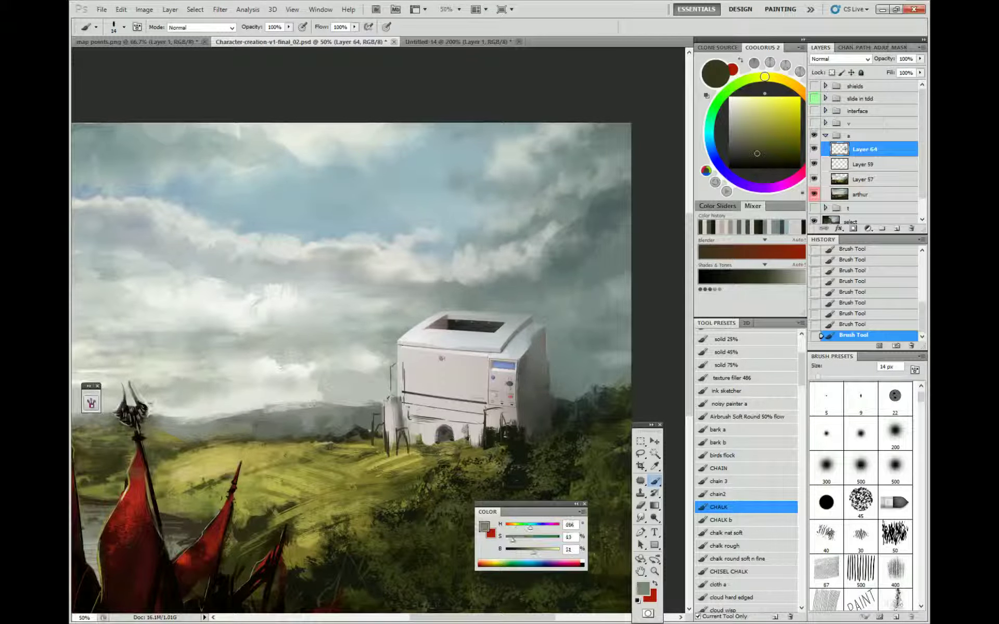
Paint a narrow tower rising behind the printer's rear upper corner and detail it in sampled light and dark grays.
{"action": "left_click", "coordinate": [551, 338], "text": "alt"}
{"action": "mouse_move", "coordinate": [550, 332]}
{"action": "left_mouse_down"}
{"action": "mouse_move", "coordinate": [545, 307]}
{"action": "mouse_move", "coordinate": [545, 341]}
{"action": "left_mouse_up"}
{"action": "left_click", "coordinate": [531, 332], "text": "alt"}
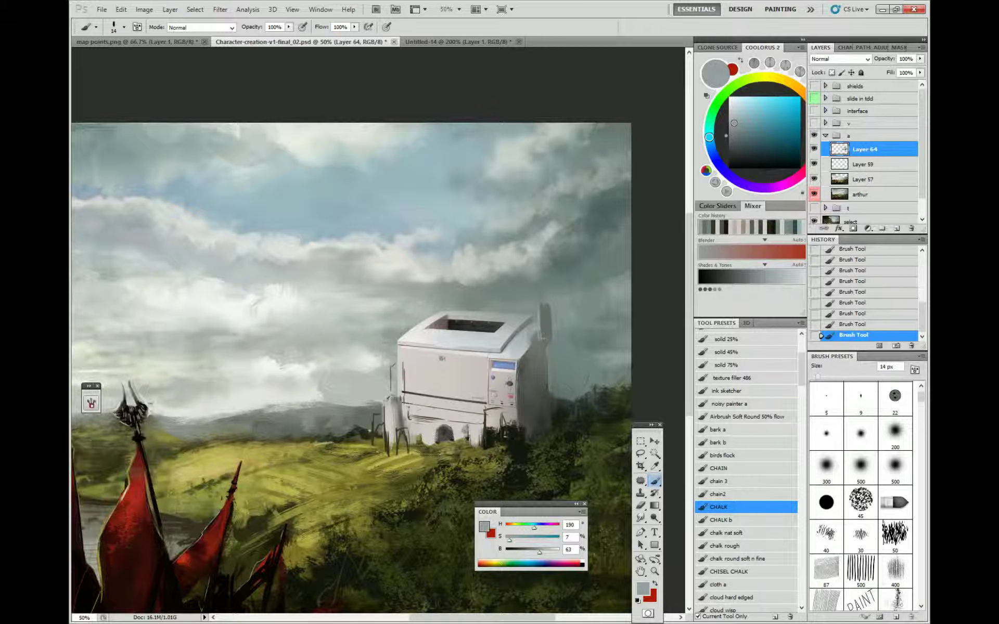
{"action": "left_click", "coordinate": [551, 307], "text": "alt"}
{"action": "left_click_drag", "start_coordinate": [538, 325], "coordinate": [538, 308]}
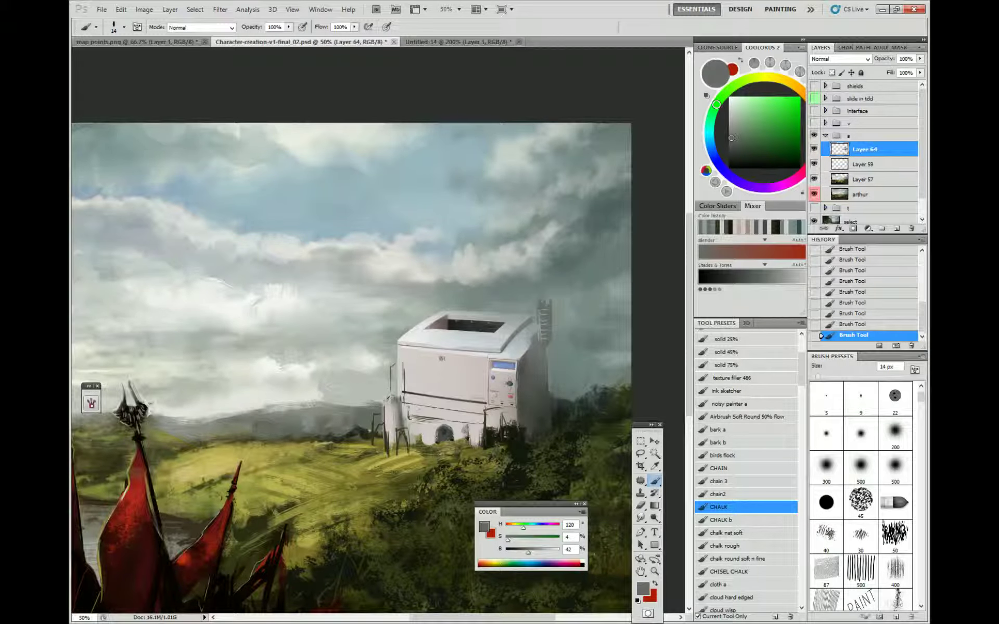
Paint over the thin line beside the printer in sampled sky color and detail its shaded side wall in sampled grays.
{"action": "left_click", "coordinate": [390, 359], "text": "alt"}
{"action": "left_click_drag", "start_coordinate": [395, 359], "coordinate": [394, 373]}
{"action": "left_click", "coordinate": [418, 324], "text": "alt"}
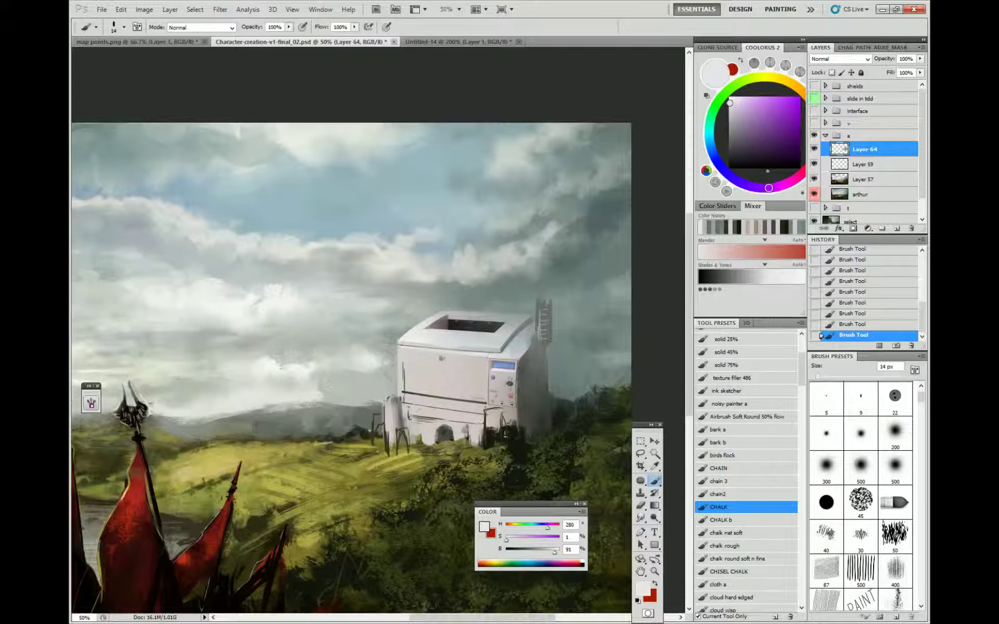
{"action": "left_click", "coordinate": [518, 409], "text": "alt"}
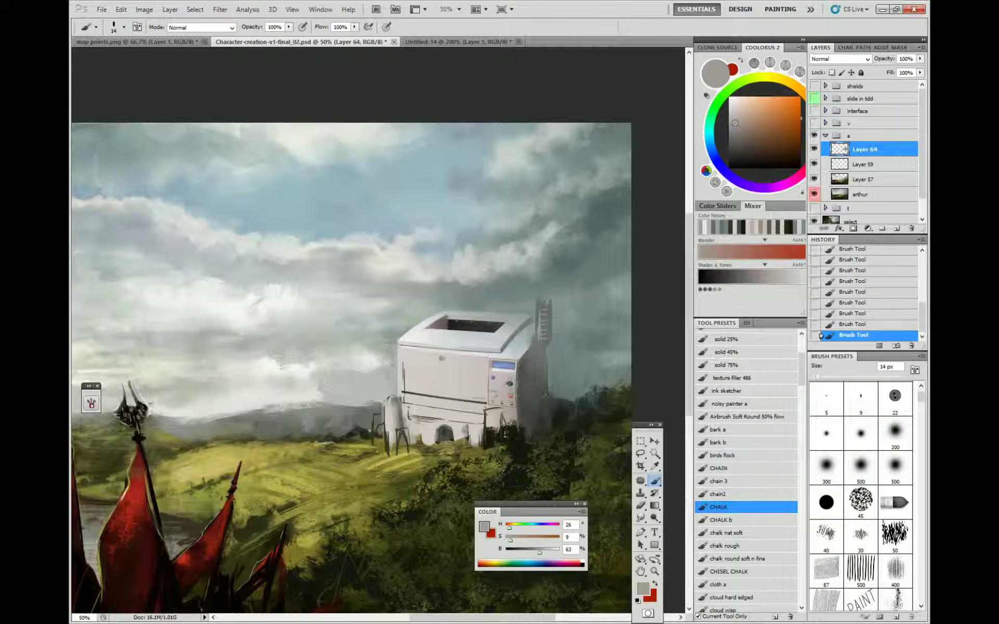
{"action": "left_click", "coordinate": [534, 367], "text": "alt"}
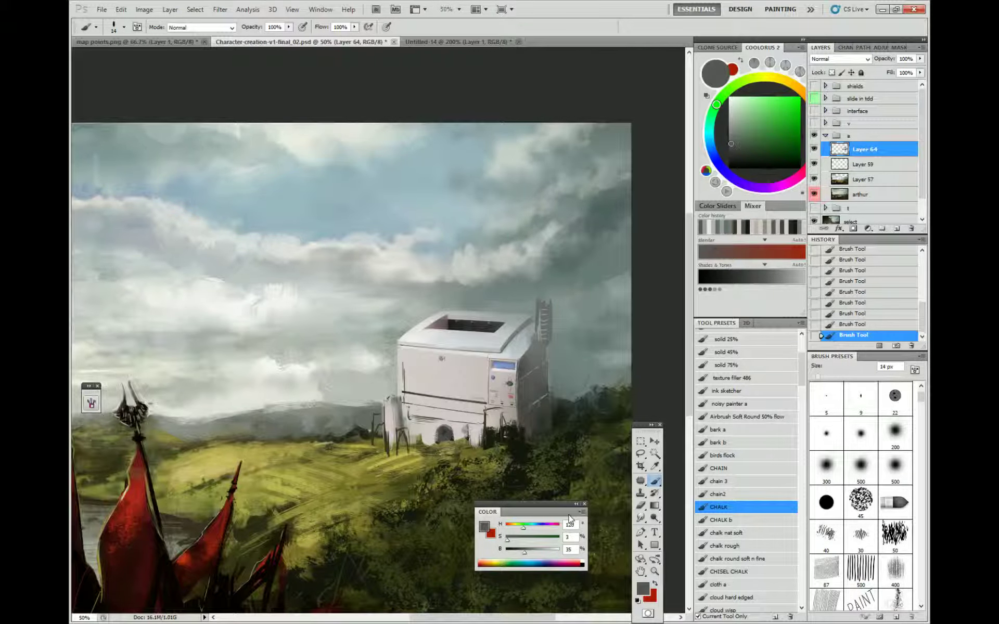
Refine the small corner tower, the printer's rim and the rear tower with sampled light and dark tones.
{"action": "left_click", "coordinate": [395, 402], "text": "alt"}
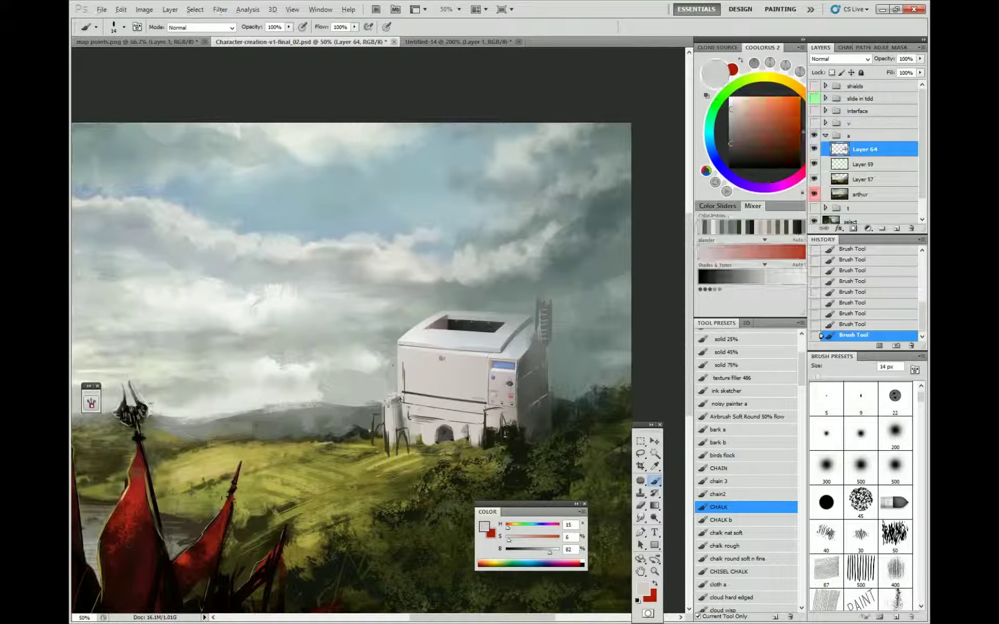
{"action": "left_click", "coordinate": [400, 400], "text": "alt"}
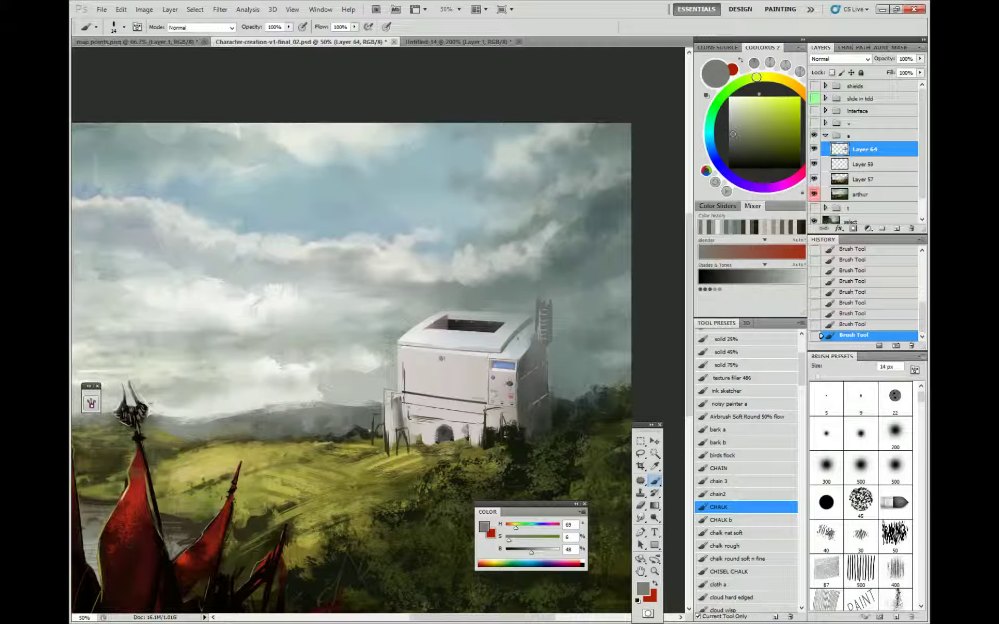
{"action": "left_click", "coordinate": [432, 318], "text": "alt"}
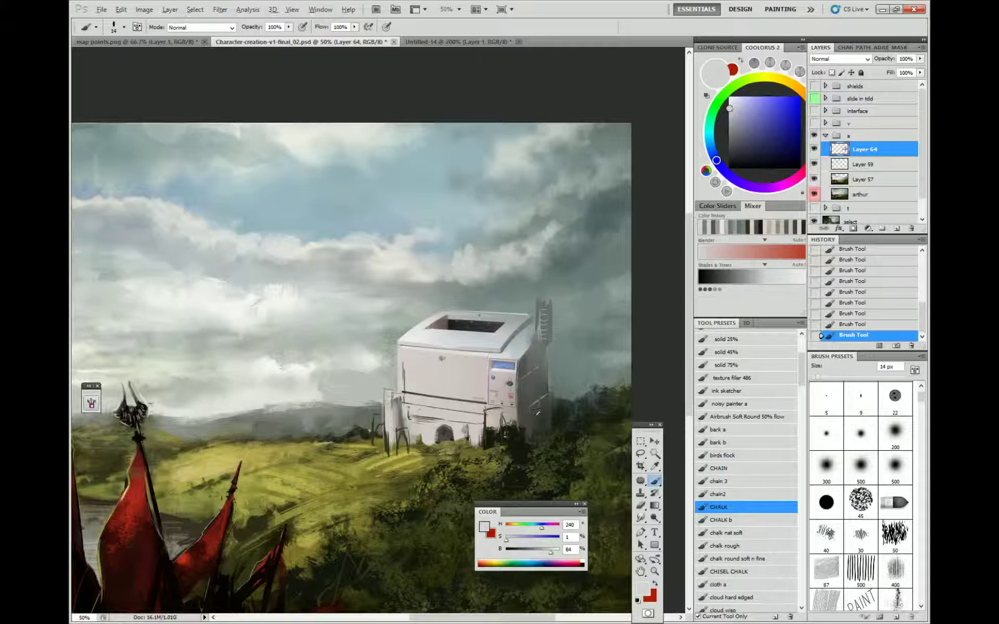
{"action": "left_click", "coordinate": [521, 440], "text": "alt"}
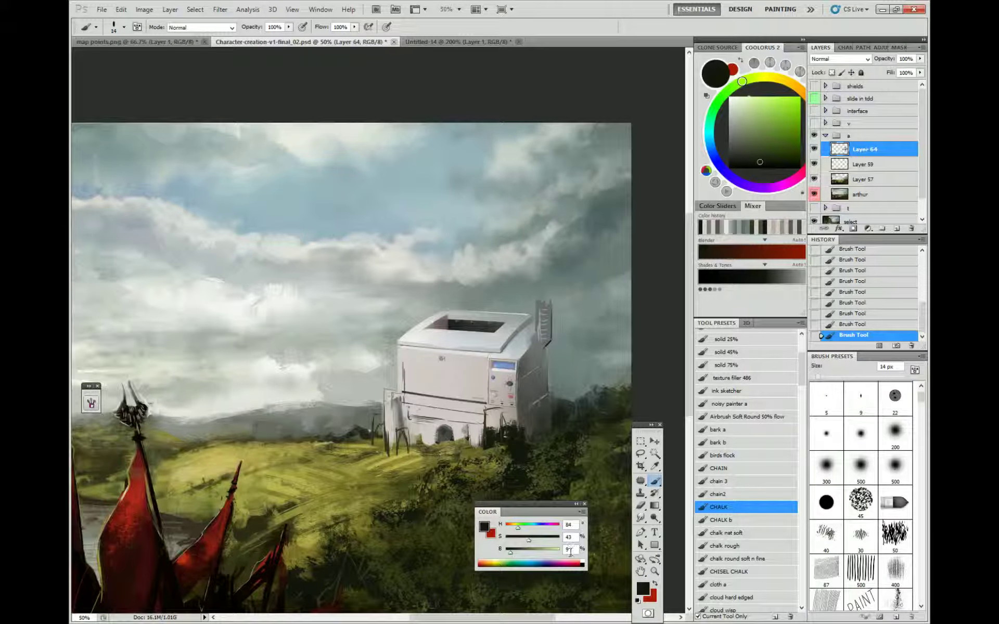
Sample the foliage's dark green and set the brush size to 76 px.
{"action": "left_click_drag", "start_coordinate": [557, 458], "coordinate": [609, 370]}
{"action": "left_click", "coordinate": [604, 386], "text": "alt"}
{"action": "key", "text": "z"}
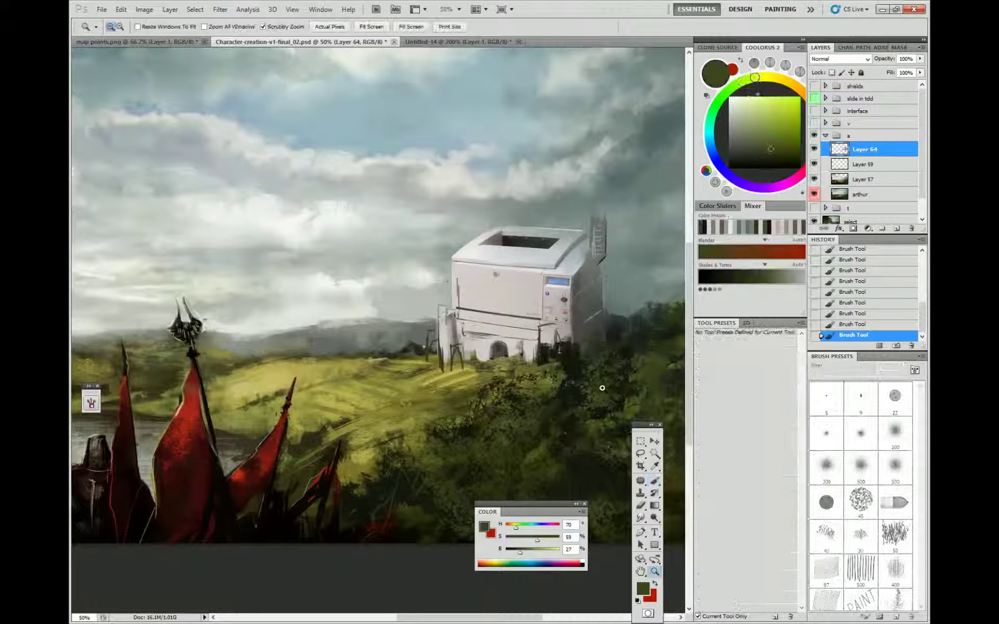
{"action": "left_click", "coordinate": [609, 387], "text": "alt"}
{"action": "left_click", "coordinate": [610, 386], "text": "alt"}
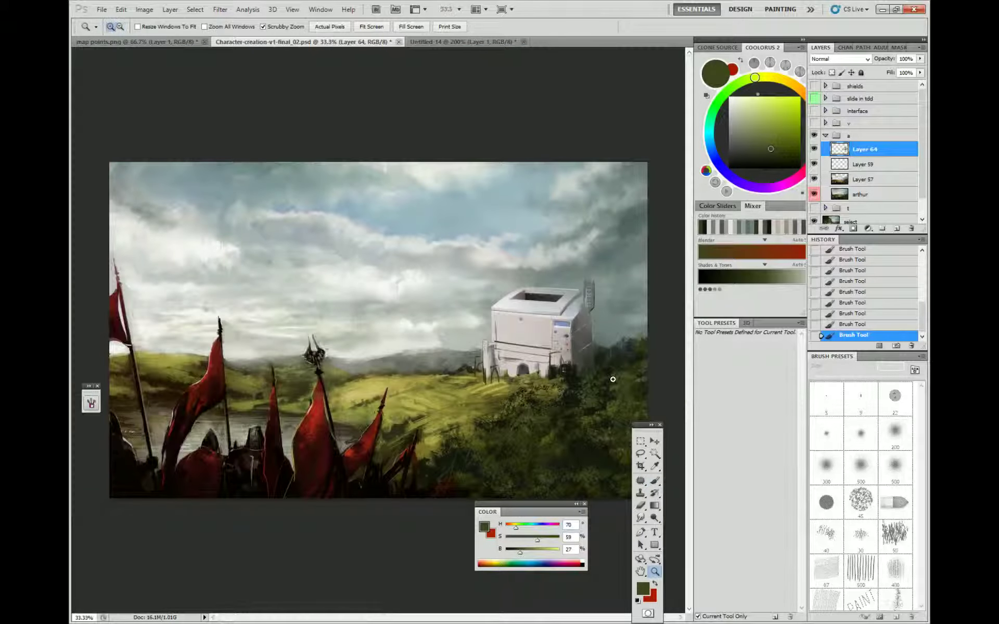
{"action": "key", "text": "b"}
{"action": "right_click", "coordinate": [576, 303]}
{"action": "left_click_drag", "start_coordinate": [605, 333], "coordinate": [631, 334]}
{"action": "left_click", "coordinate": [657, 284]}
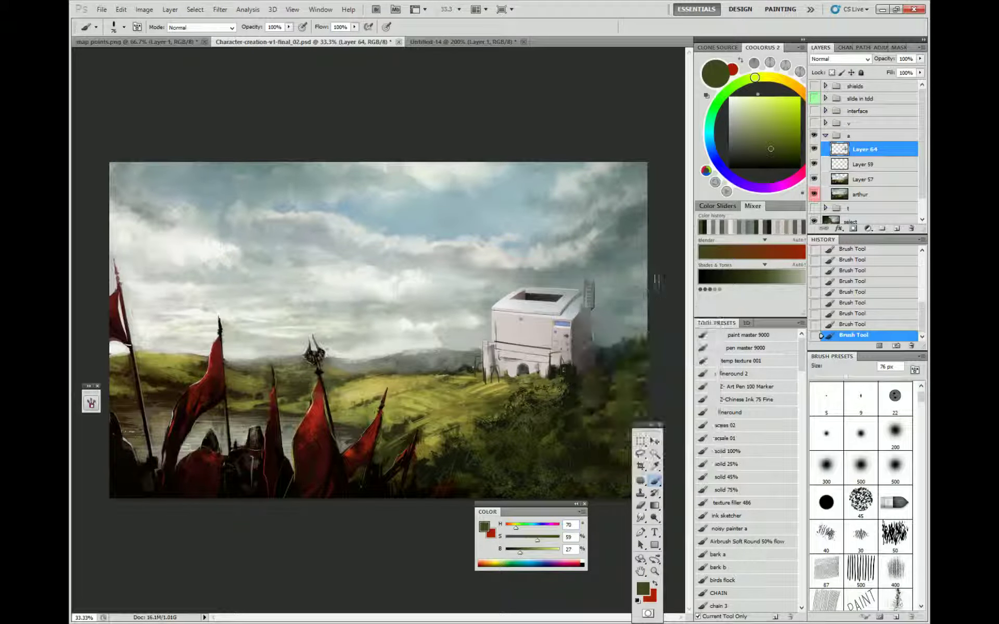
Lasso a paper sheet shape rising from the printer's tray and fill it in sampled cloud white with a bristly 150 px brush.
{"action": "key", "text": "l"}
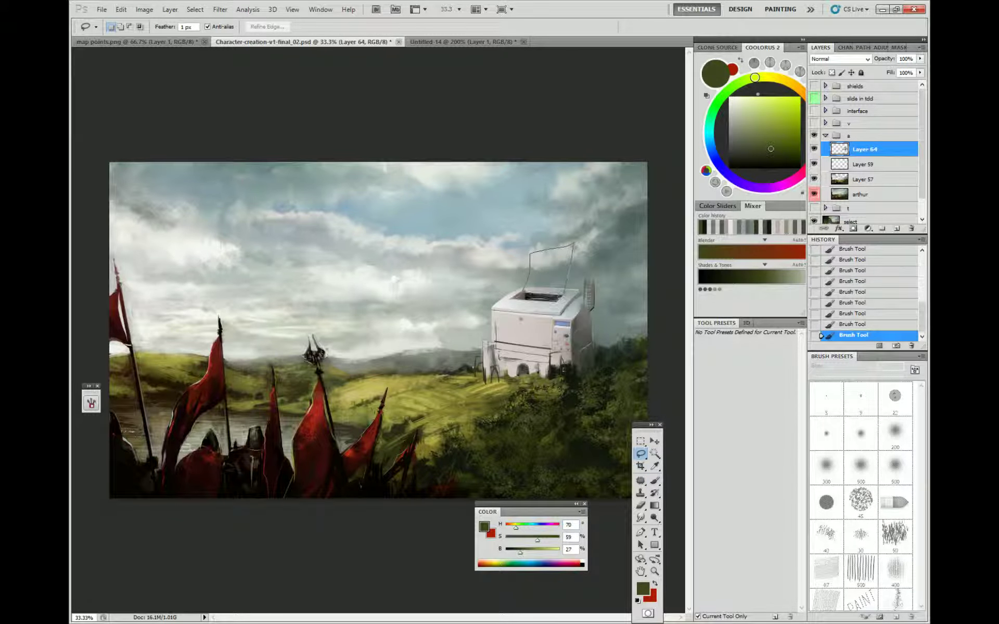
{"action": "left_click_drag", "start_coordinate": [565, 289], "coordinate": [520, 297]}
{"action": "key", "text": "b"}
{"action": "right_click", "coordinate": [550, 269]}
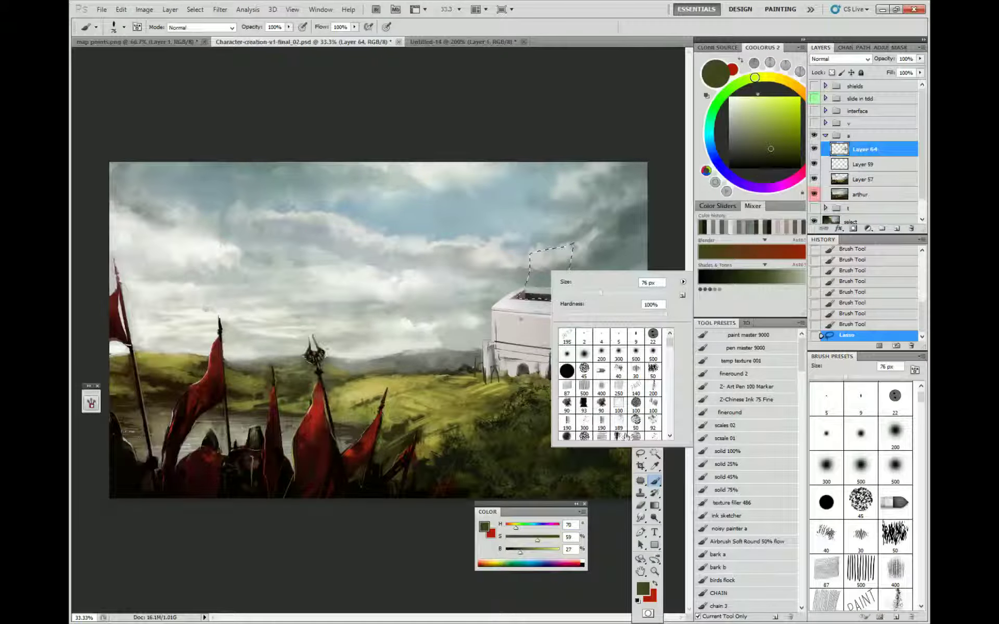
{"action": "left_click", "coordinate": [622, 437]}
{"action": "left_click", "coordinate": [411, 344], "text": "alt"}
{"action": "mouse_move", "coordinate": [543, 274]}
{"action": "left_mouse_down"}
{"action": "mouse_move", "coordinate": [566, 240]}
{"action": "mouse_move", "coordinate": [532, 299]}
{"action": "mouse_move", "coordinate": [567, 262]}
{"action": "mouse_move", "coordinate": [560, 294]}
{"action": "left_mouse_up"}
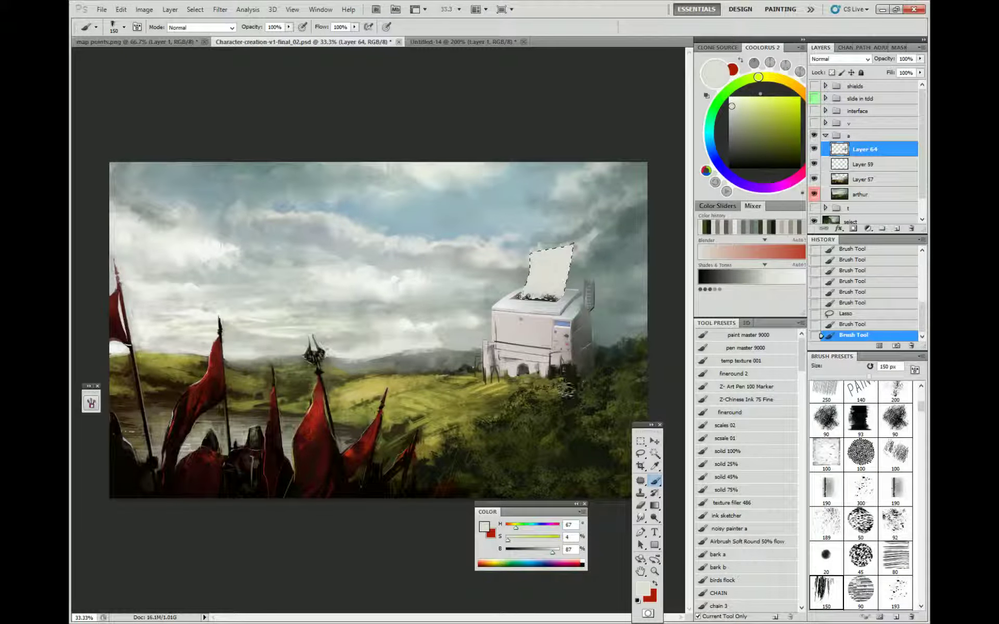
Brighten the paper sheet with long vertical strokes in a lighter sampled cloud white.
{"action": "left_click", "coordinate": [408, 338], "text": "alt"}
{"action": "mouse_move", "coordinate": [545, 250]}
{"action": "left_mouse_down"}
{"action": "mouse_move", "coordinate": [558, 291]}
{"action": "mouse_move", "coordinate": [543, 294]}
{"action": "left_mouse_up"}
{"action": "left_click_drag", "start_coordinate": [556, 258], "coordinate": [555, 295]}
{"action": "left_click_drag", "start_coordinate": [565, 250], "coordinate": [560, 275]}
{"action": "left_click_drag", "start_coordinate": [568, 247], "coordinate": [550, 302]}
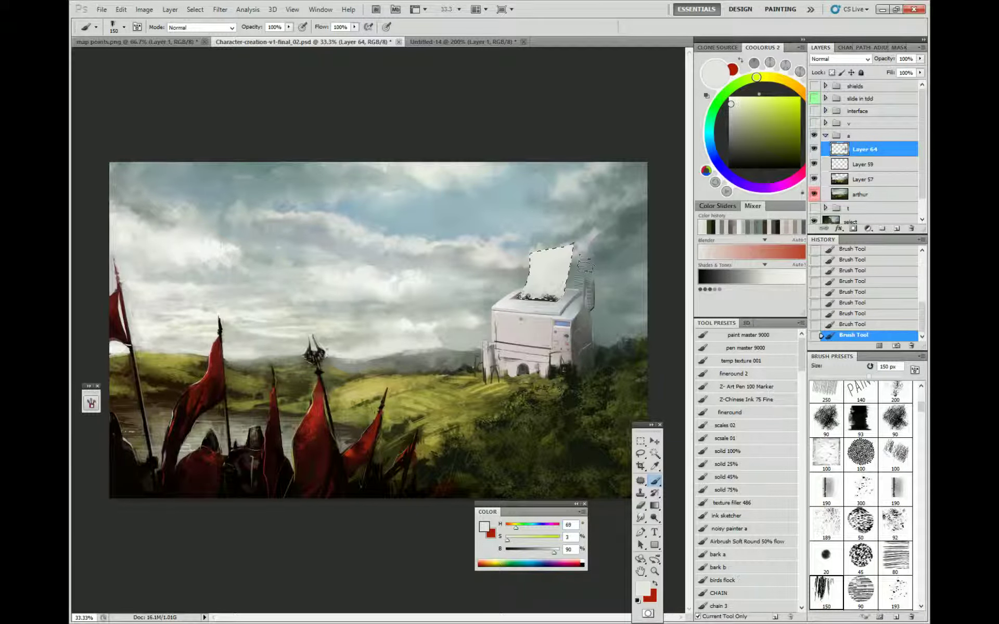
Shade the paper sheet with a soft 500 px brush in sampled sky and printer grays, and clear the selection.
{"action": "right_click", "coordinate": [579, 284]}
{"action": "double_click", "coordinate": [659, 372]}
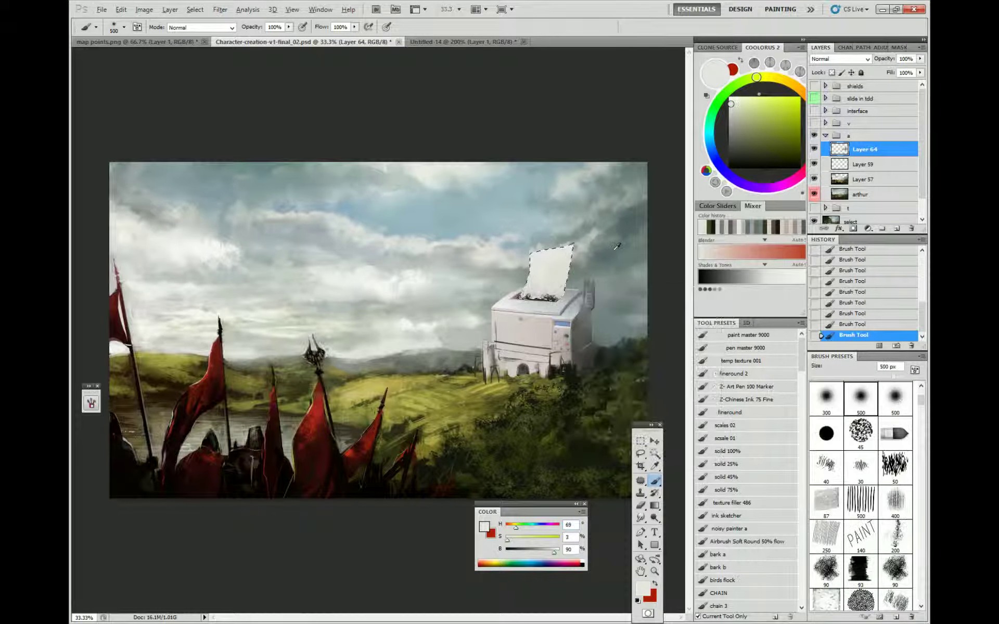
{"action": "left_click", "coordinate": [615, 248], "text": "alt"}
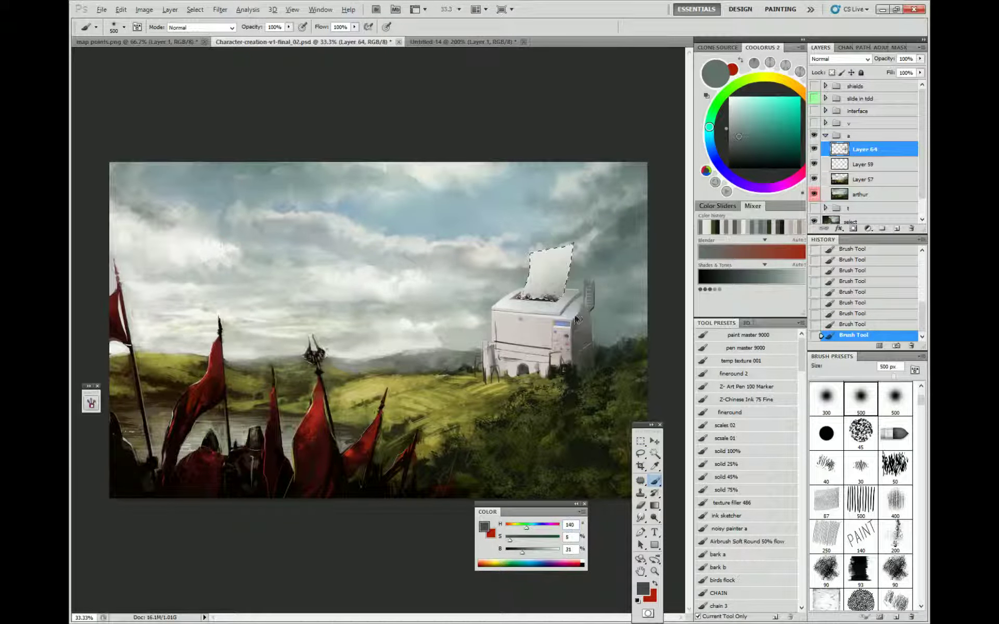
{"action": "left_click", "coordinate": [578, 319], "text": "alt"}
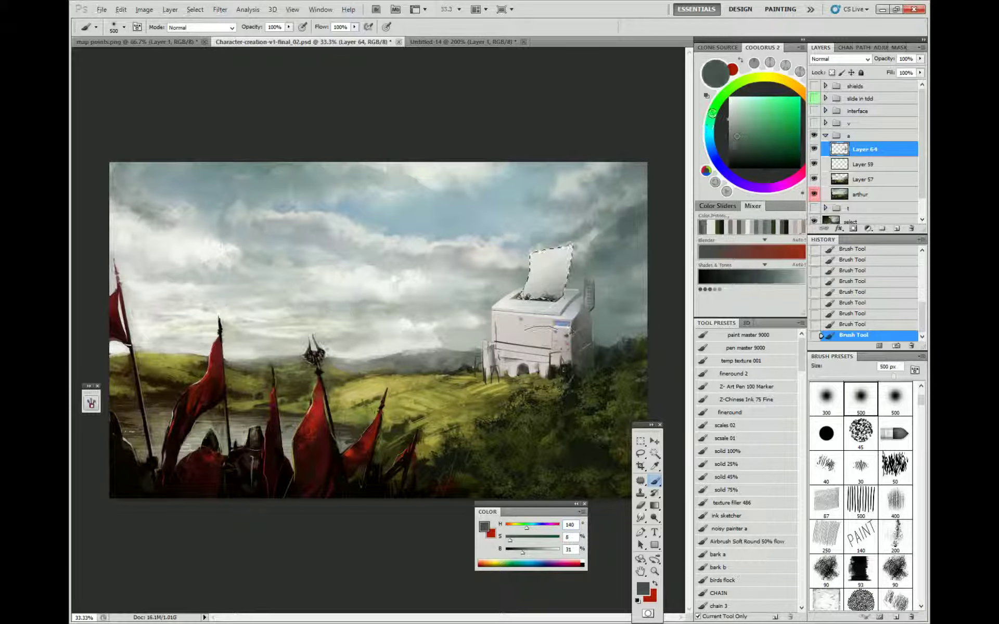
{"action": "key", "text": "ctrl+z"}
Add dark gray strokes to the printer's upper side edge with a textured 44 px brush.
{"action": "right_click", "coordinate": [644, 368]}
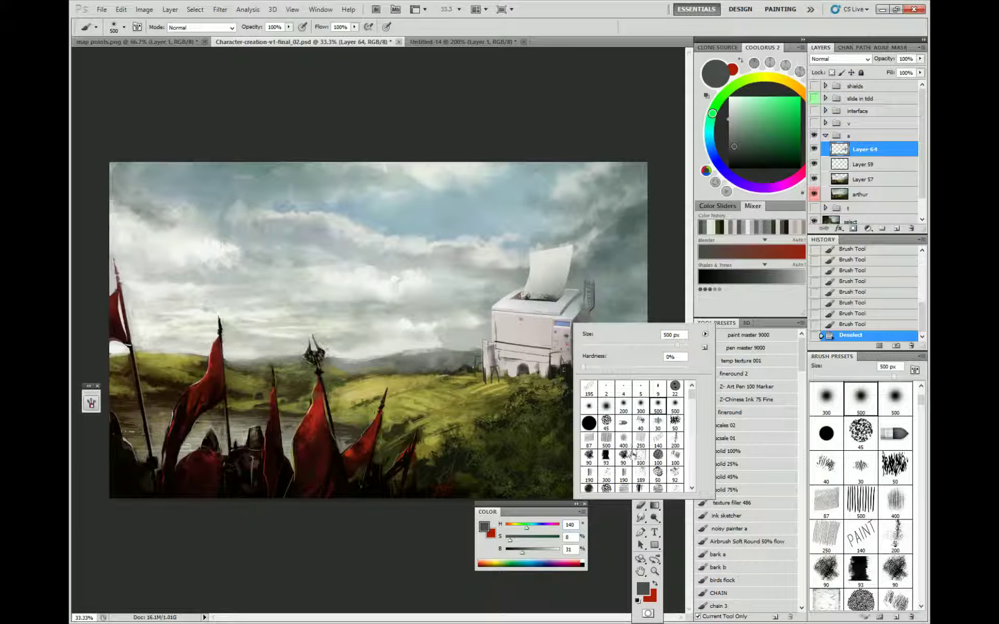
{"action": "left_click", "coordinate": [676, 440]}
{"action": "left_click", "coordinate": [606, 345]}
{"action": "left_click_drag", "start_coordinate": [575, 304], "coordinate": [573, 324]}
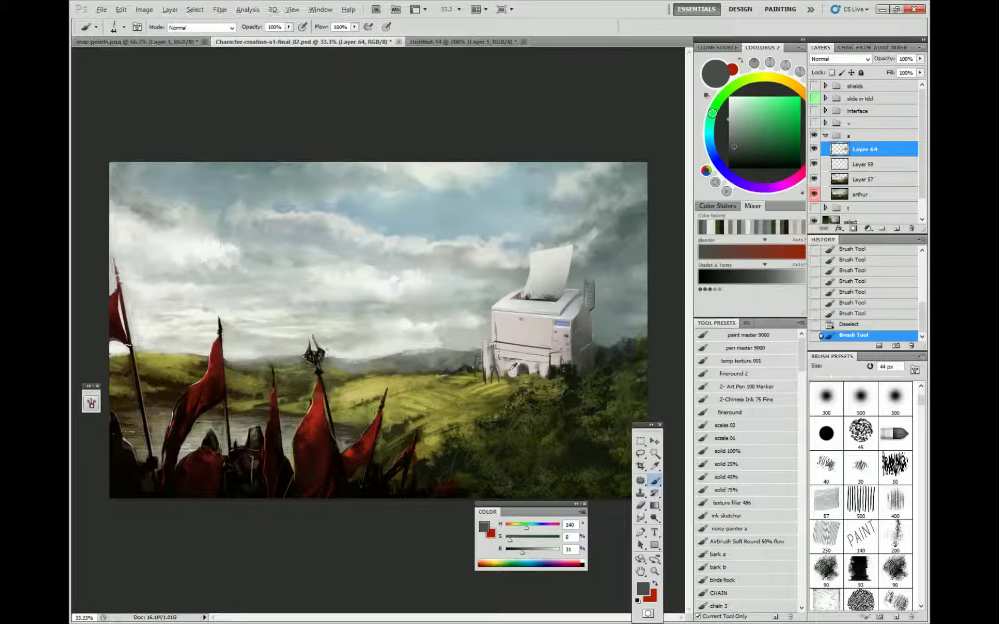
Try adding light stone towers beside the printer's lower front corner, and step back through the history states.
{"action": "left_click", "coordinate": [511, 370], "text": "alt"}
{"action": "mouse_move", "coordinate": [495, 366]}
{"action": "left_mouse_down"}
{"action": "mouse_move", "coordinate": [494, 383]}
{"action": "mouse_move", "coordinate": [479, 381]}
{"action": "mouse_move", "coordinate": [480, 370]}
{"action": "mouse_move", "coordinate": [461, 381]}
{"action": "left_mouse_up"}
{"action": "left_click", "coordinate": [870, 262]}
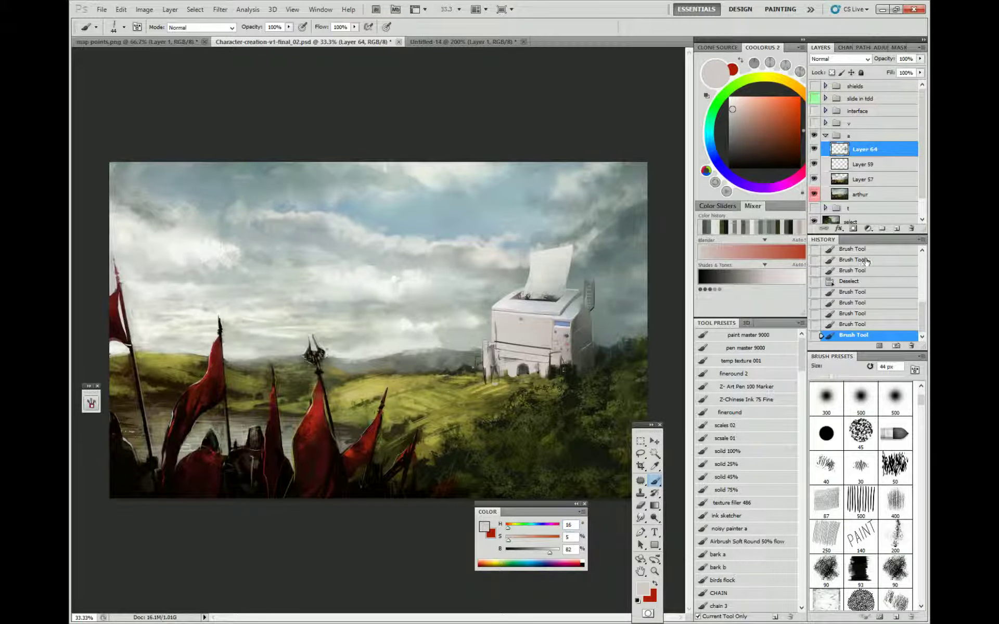
{"action": "key", "text": "e"}
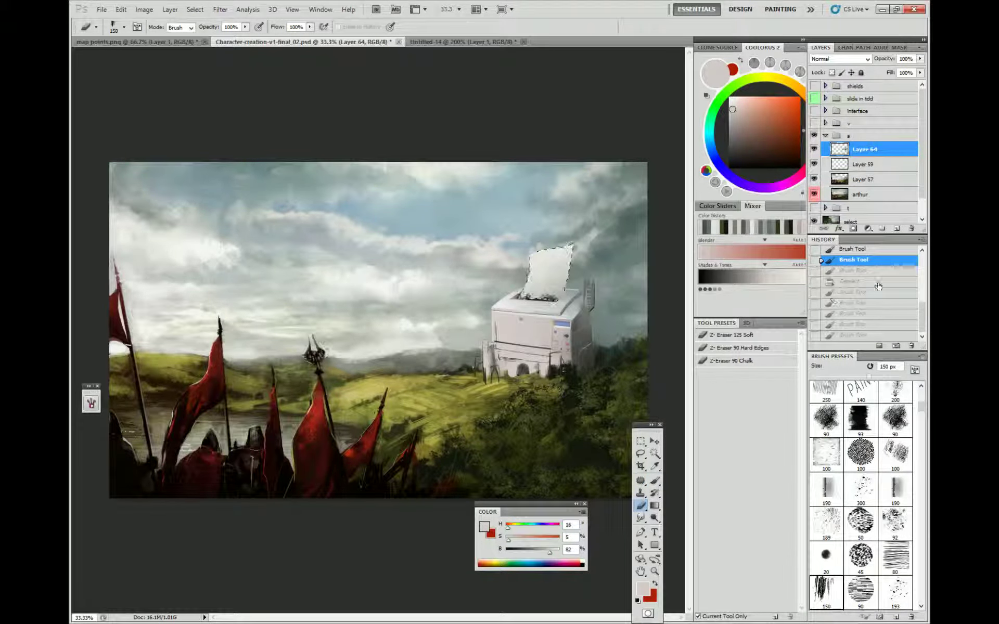
{"action": "left_click", "coordinate": [885, 335]}
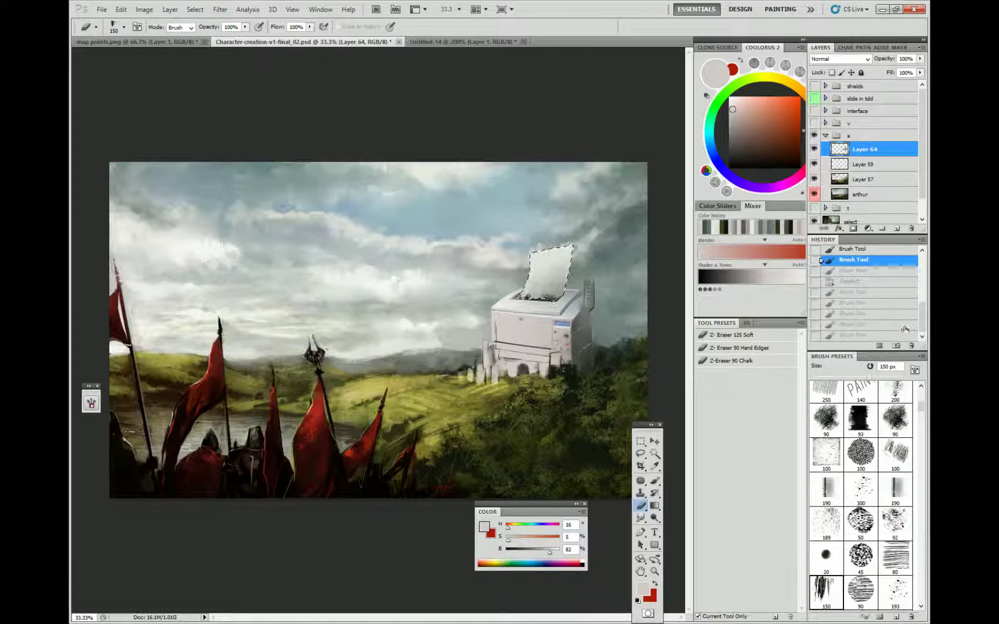
{"action": "left_click", "coordinate": [853, 313]}
Remove the small towers at the printer's lower front corner by erasing and painting over them in sampled background colors.
{"action": "left_click", "coordinate": [578, 297]}
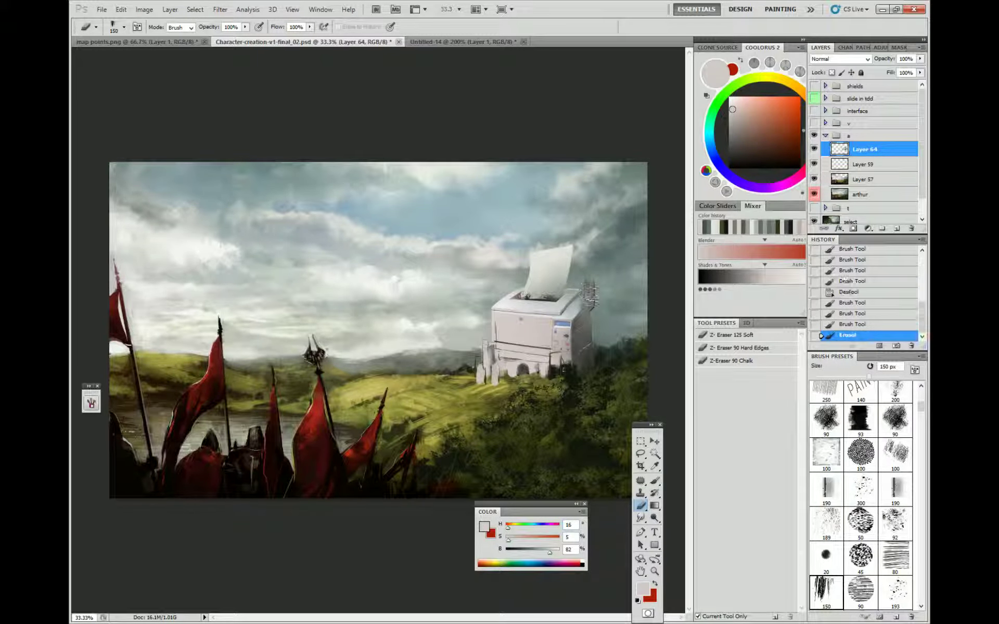
{"action": "left_click", "coordinate": [495, 393]}
{"action": "key", "text": "v"}
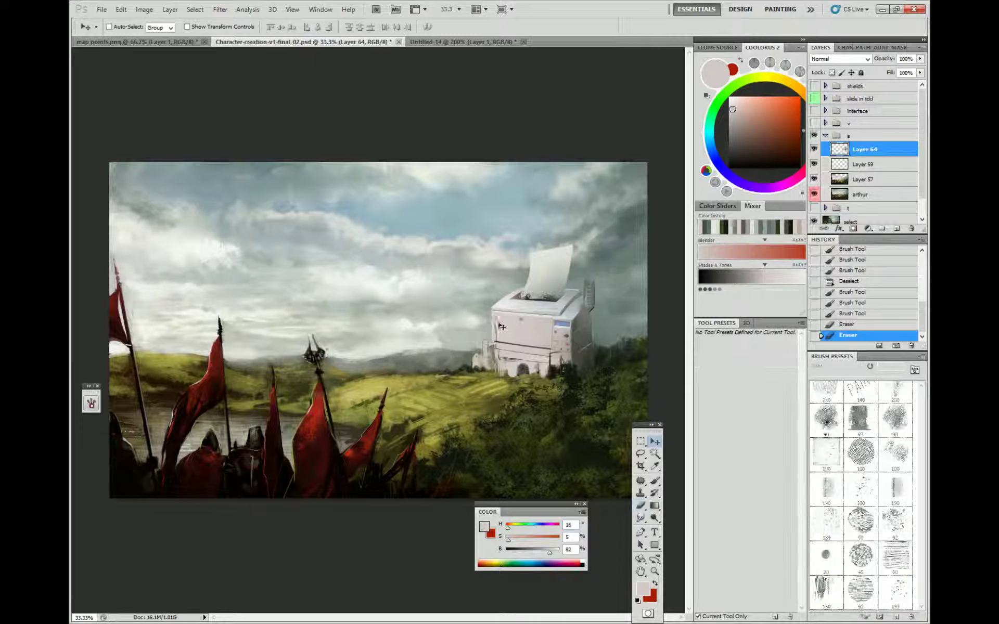
{"action": "key", "text": "b"}
{"action": "mouse_move", "coordinate": [493, 353]}
{"action": "left_mouse_down"}
{"action": "mouse_move", "coordinate": [497, 330]}
{"action": "mouse_move", "coordinate": [494, 371]}
{"action": "mouse_move", "coordinate": [497, 362]}
{"action": "mouse_move", "coordinate": [477, 363]}
{"action": "mouse_move", "coordinate": [496, 352]}
{"action": "mouse_move", "coordinate": [489, 339]}
{"action": "left_mouse_up"}
{"action": "left_click", "coordinate": [469, 356], "text": "alt"}
{"action": "left_click", "coordinate": [470, 336], "text": "alt"}
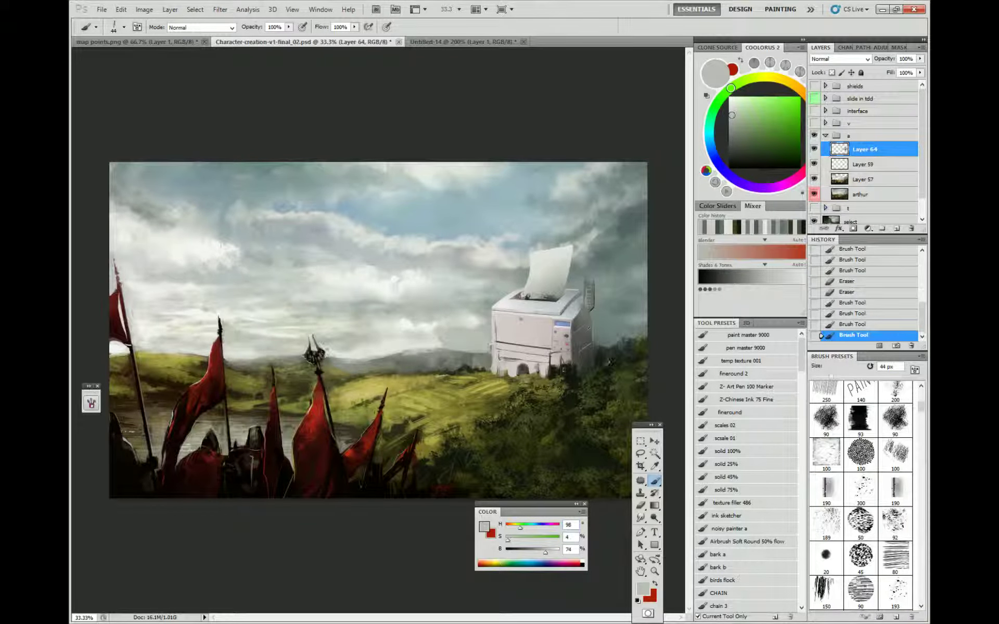
Repaint the printer's lower front and base using the solid 75% brush preset at 32 px in sampled printer grays.
{"action": "right_click", "coordinate": [615, 369]}
{"action": "key", "text": "Escape"}
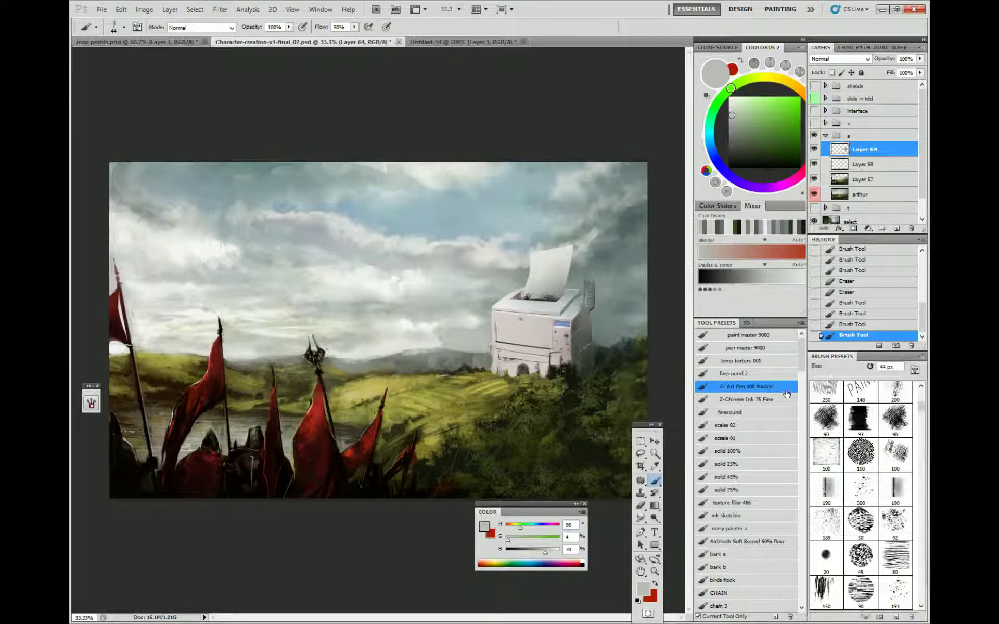
{"action": "left_click", "coordinate": [726, 489]}
{"action": "right_click", "coordinate": [517, 390]}
{"action": "left_click", "coordinate": [545, 409]}
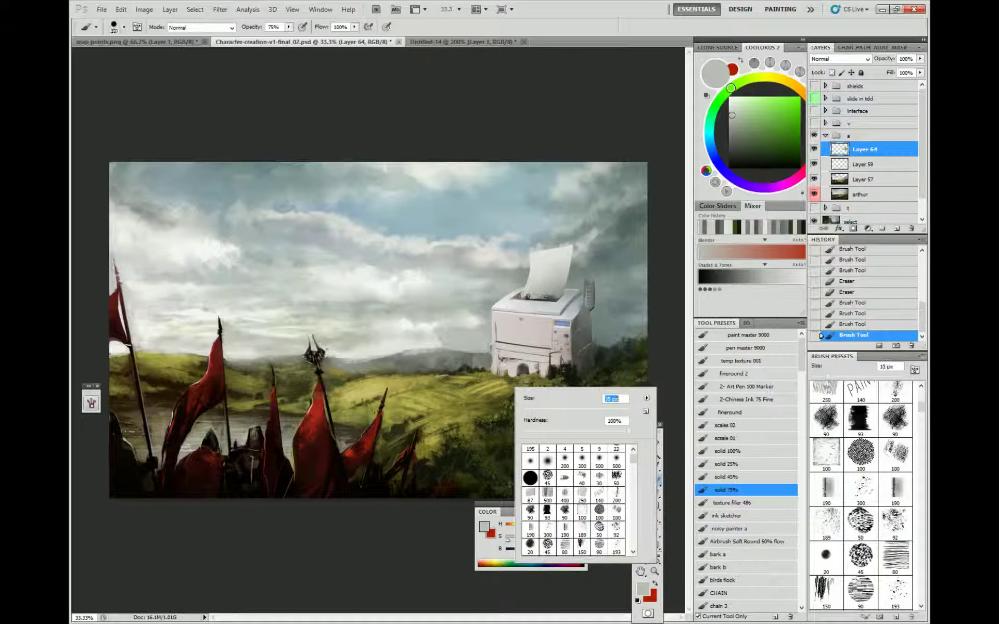
{"action": "left_click", "coordinate": [496, 366], "text": "alt"}
{"action": "mouse_move", "coordinate": [496, 350]}
{"action": "left_mouse_down"}
{"action": "mouse_move", "coordinate": [497, 335]}
{"action": "mouse_move", "coordinate": [495, 359]}
{"action": "mouse_move", "coordinate": [512, 358]}
{"action": "left_mouse_up"}
{"action": "mouse_move", "coordinate": [512, 356]}
{"action": "left_mouse_down"}
{"action": "mouse_move", "coordinate": [563, 357]}
{"action": "mouse_move", "coordinate": [571, 373]}
{"action": "left_mouse_up"}
{"action": "left_click", "coordinate": [576, 362], "text": "alt"}
{"action": "left_click", "coordinate": [546, 331], "text": "alt"}
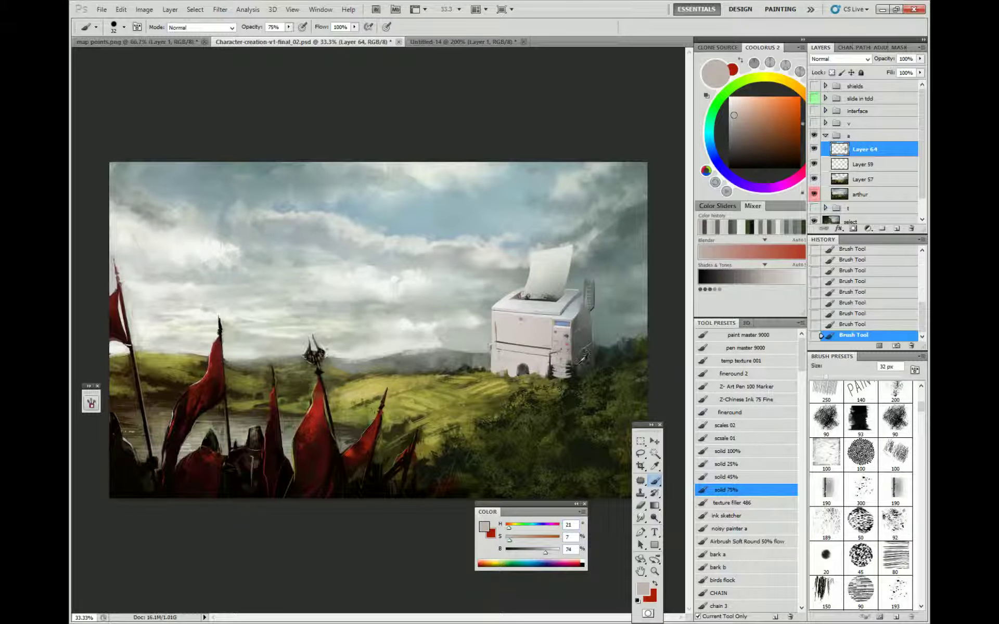
Paint small turret details at the printer's lower side corner, alternating between light and dark grays sampled from the picture.
{"action": "left_click", "coordinate": [579, 362], "text": "alt"}
{"action": "mouse_move", "coordinate": [579, 369]}
{"action": "left_mouse_down"}
{"action": "mouse_move", "coordinate": [562, 379]}
{"action": "mouse_move", "coordinate": [576, 355]}
{"action": "mouse_move", "coordinate": [580, 380]}
{"action": "mouse_move", "coordinate": [559, 353]}
{"action": "mouse_move", "coordinate": [579, 354]}
{"action": "left_mouse_up"}
{"action": "left_click", "coordinate": [595, 306], "text": "alt"}
{"action": "left_click", "coordinate": [555, 357], "text": "alt"}
{"action": "left_click", "coordinate": [573, 355], "text": "alt"}
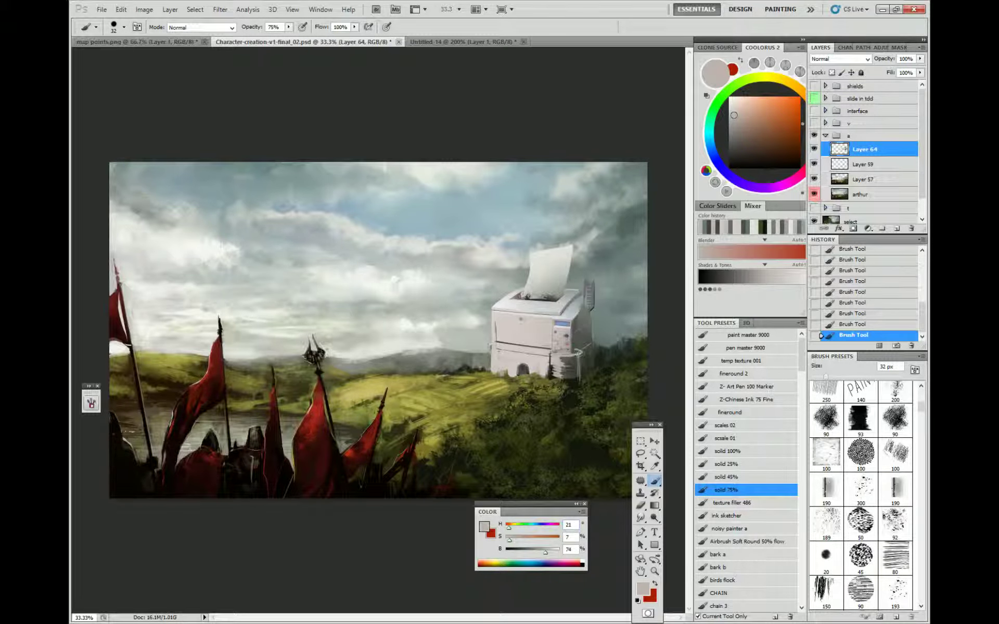
{"action": "left_click", "coordinate": [599, 336], "text": "alt"}
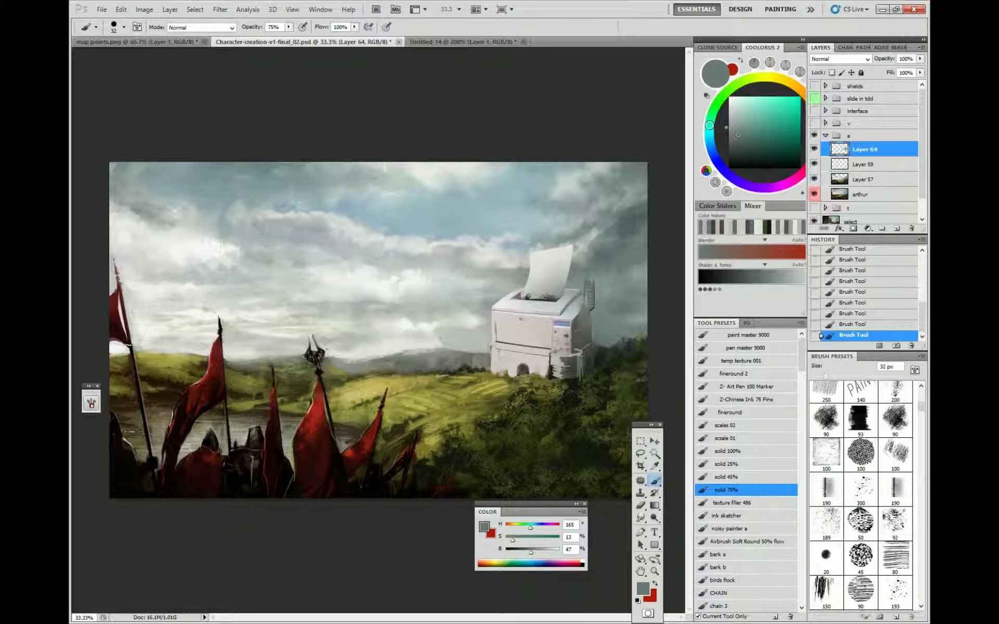
{"action": "left_click", "coordinate": [581, 356], "text": "alt"}
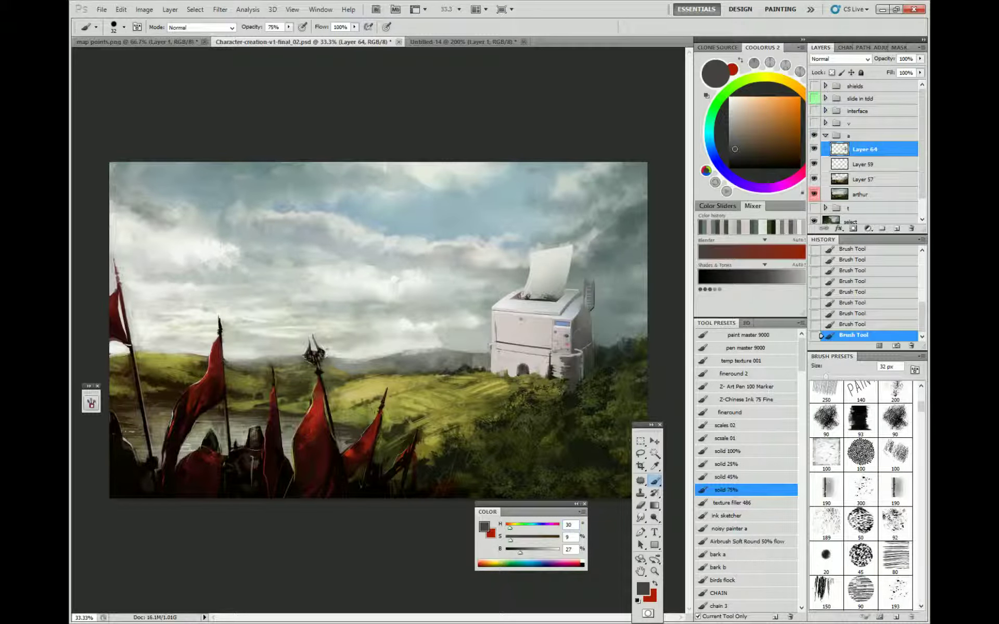
Try adding a thin light gray tower along the printer's outer front edge, and erase it.
{"action": "left_click", "coordinate": [494, 346], "text": "alt"}
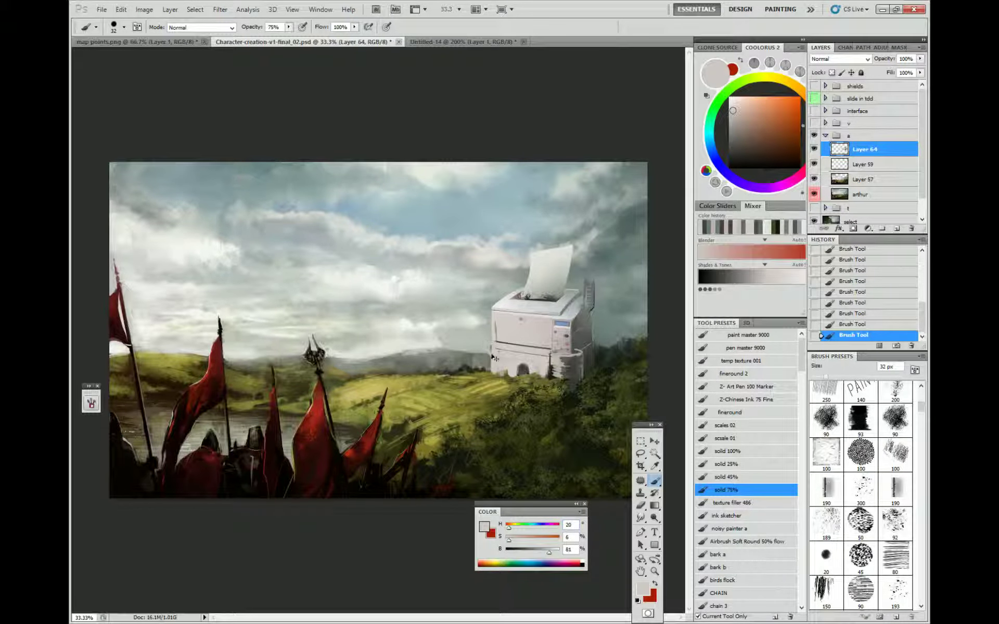
{"action": "mouse_move", "coordinate": [487, 352]}
{"action": "left_mouse_down"}
{"action": "mouse_move", "coordinate": [487, 294]}
{"action": "mouse_move", "coordinate": [486, 312]}
{"action": "left_mouse_up"}
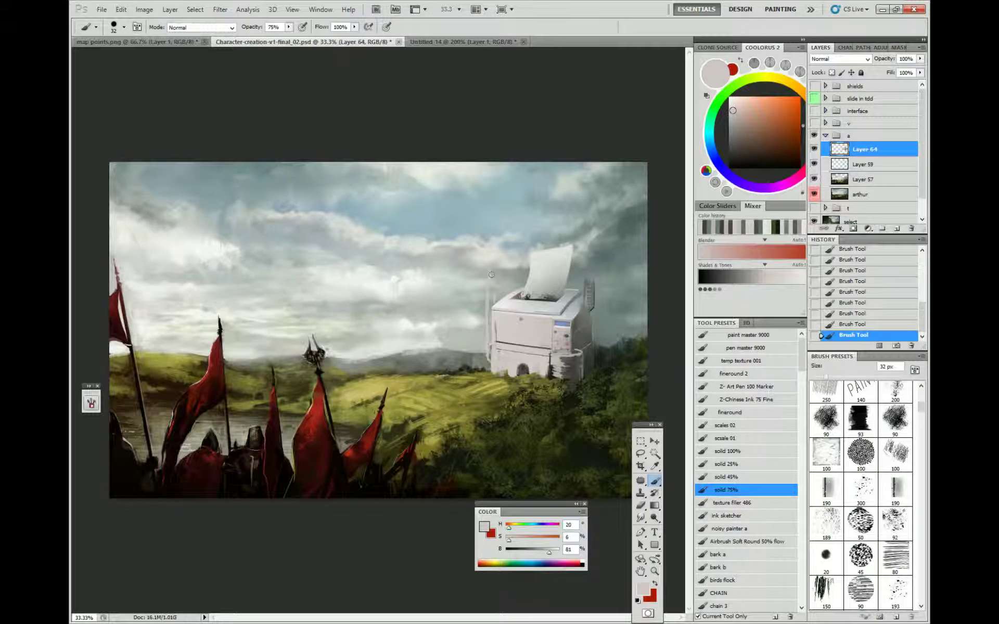
{"action": "key", "text": "r"}
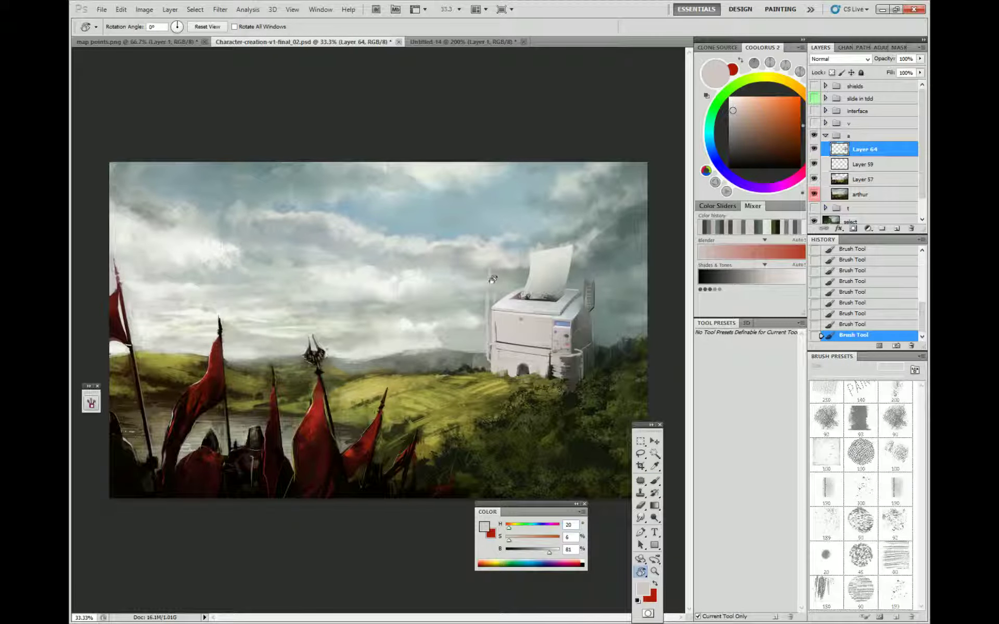
{"action": "key", "text": "e"}
{"action": "mouse_move", "coordinate": [486, 278]}
{"action": "left_mouse_down"}
{"action": "mouse_move", "coordinate": [475, 307]}
{"action": "mouse_move", "coordinate": [475, 359]}
{"action": "left_mouse_up"}
Repaint the background and the printer's outer front edge with short strokes in colors sampled nearby.
{"action": "key", "text": "b"}
{"action": "mouse_move", "coordinate": [471, 364]}
{"action": "left_mouse_down"}
{"action": "mouse_move", "coordinate": [484, 356]}
{"action": "mouse_move", "coordinate": [472, 343]}
{"action": "mouse_move", "coordinate": [494, 352]}
{"action": "left_mouse_up"}
{"action": "left_click", "coordinate": [467, 342], "text": "alt"}
{"action": "mouse_move", "coordinate": [491, 346]}
{"action": "left_mouse_down"}
{"action": "mouse_move", "coordinate": [497, 368]}
{"action": "mouse_move", "coordinate": [497, 320]}
{"action": "left_mouse_up"}
{"action": "left_click", "coordinate": [494, 368], "text": "alt"}
{"action": "left_click", "coordinate": [496, 338], "text": "alt"}
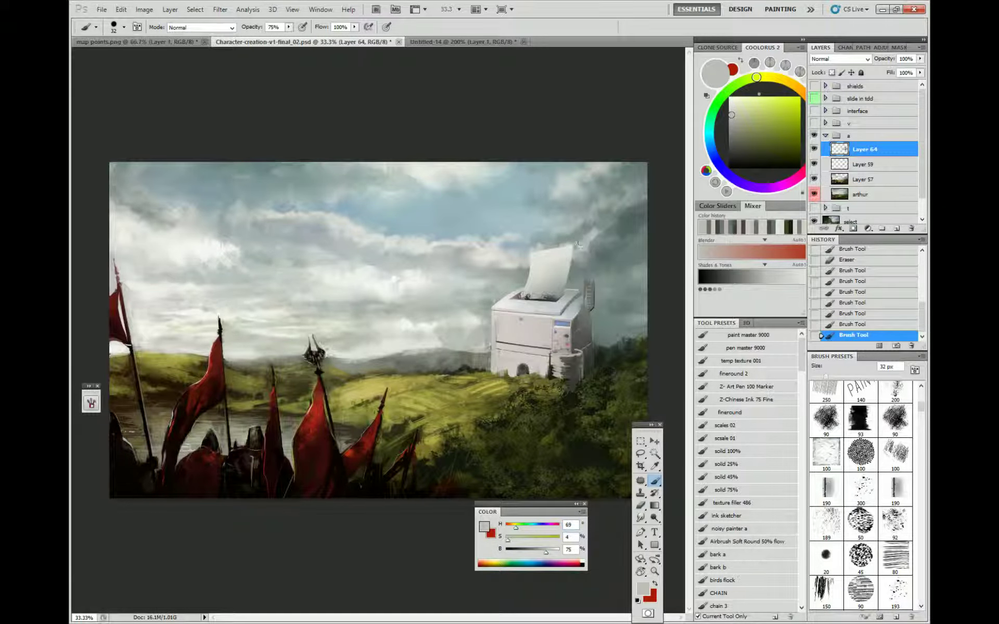
Switch to the ink wild brush preset and set its size to 32 px for work on the paper sheet.
{"action": "right_click", "coordinate": [602, 346]}
{"action": "left_click_drag", "start_coordinate": [718, 420], "coordinate": [718, 412]}
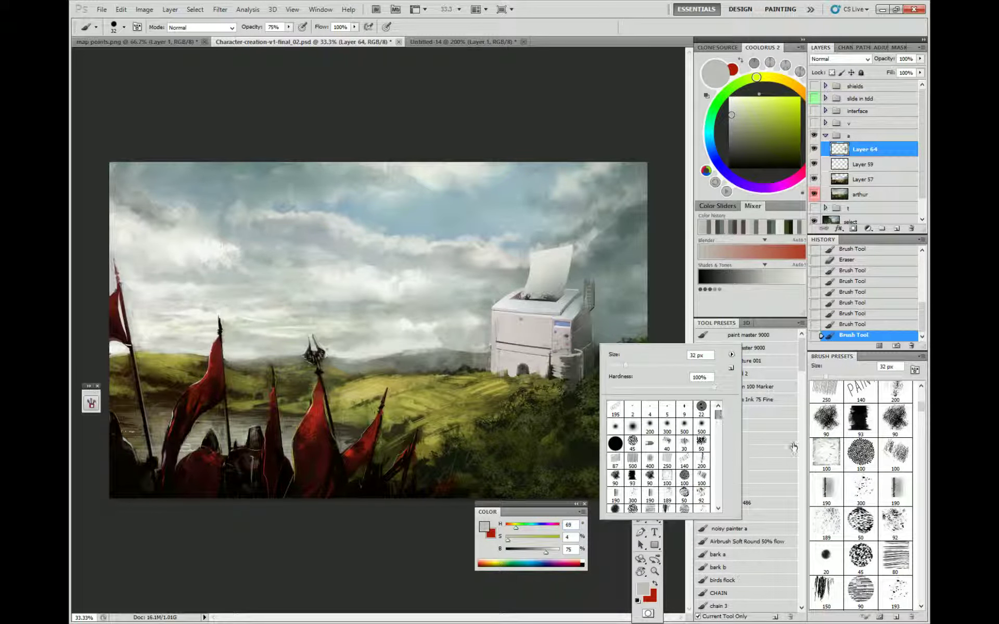
{"action": "left_click_drag", "start_coordinate": [803, 362], "coordinate": [810, 452]}
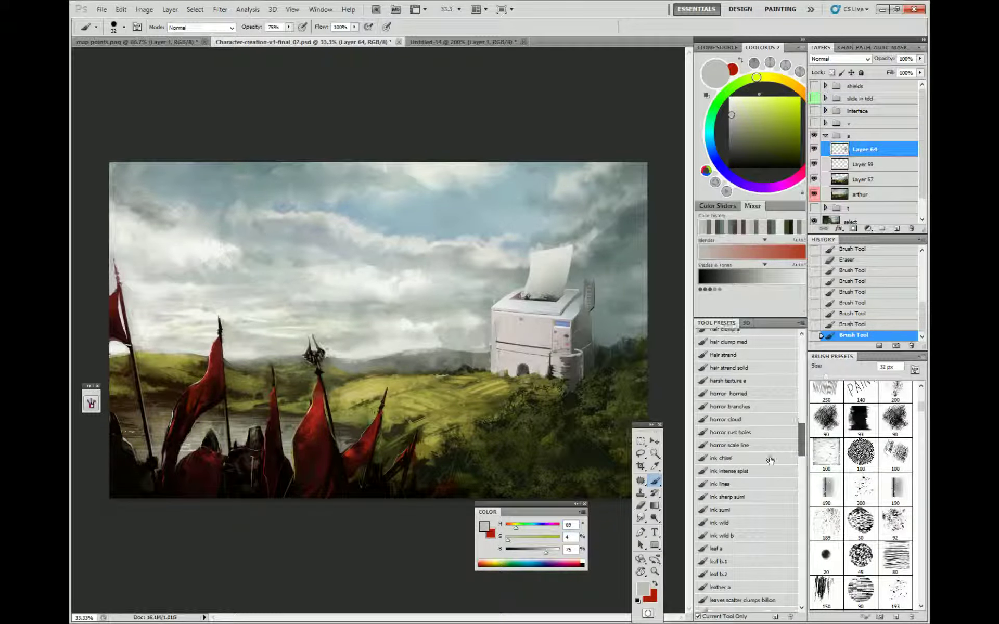
{"action": "left_click", "coordinate": [723, 522]}
{"action": "right_click", "coordinate": [575, 269]}
{"action": "key", "text": "ctrl+space"}
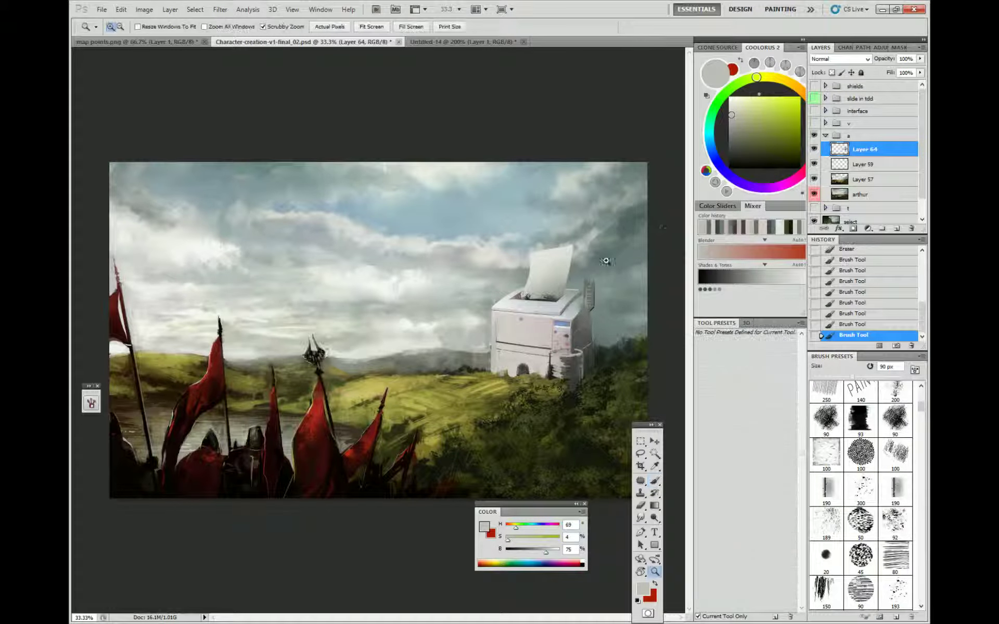
{"action": "left_click", "coordinate": [606, 260], "text": "ctrl"}
{"action": "right_click", "coordinate": [604, 255]}
{"action": "left_click", "coordinate": [635, 276]}
{"action": "left_click", "coordinate": [624, 248]}
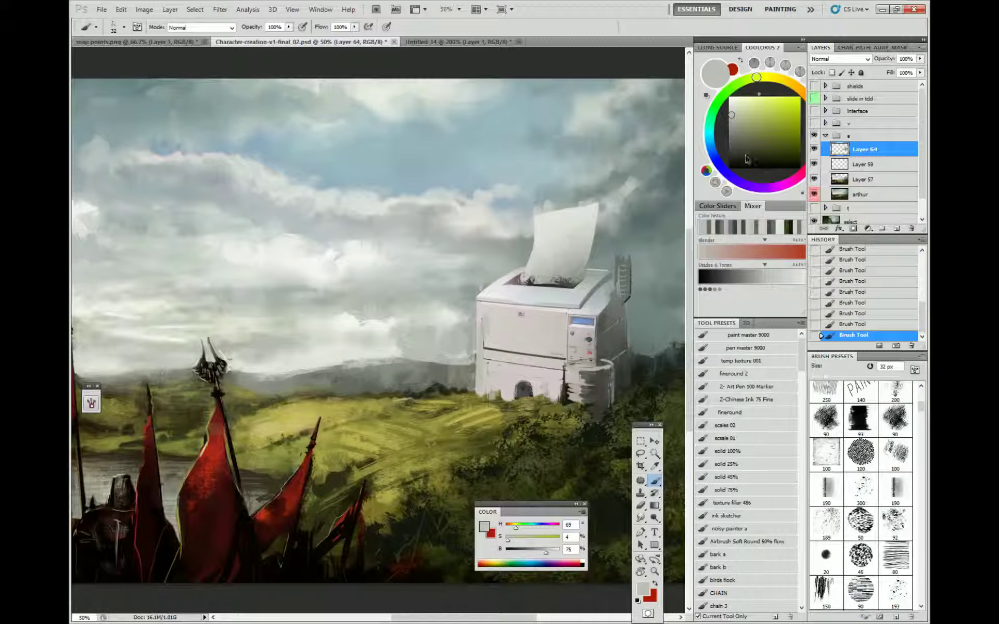
Draw the outline of a duck on the printer's paper sheet in black at 45% opacity.
{"action": "left_click", "coordinate": [729, 168]}
{"action": "left_click_drag", "start_coordinate": [289, 28], "coordinate": [260, 38]}
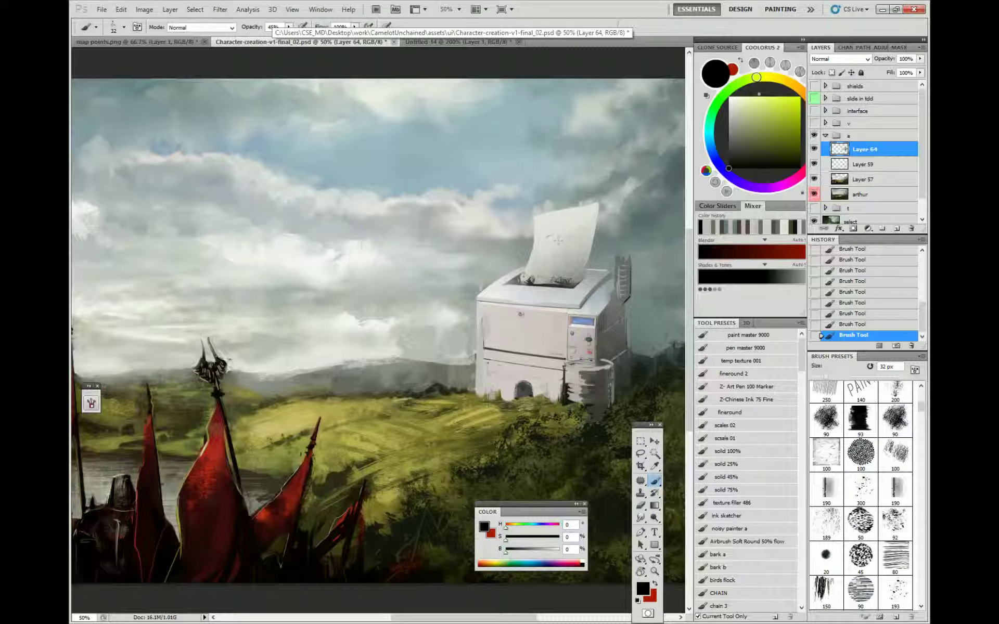
{"action": "left_click_drag", "start_coordinate": [552, 237], "coordinate": [565, 245]}
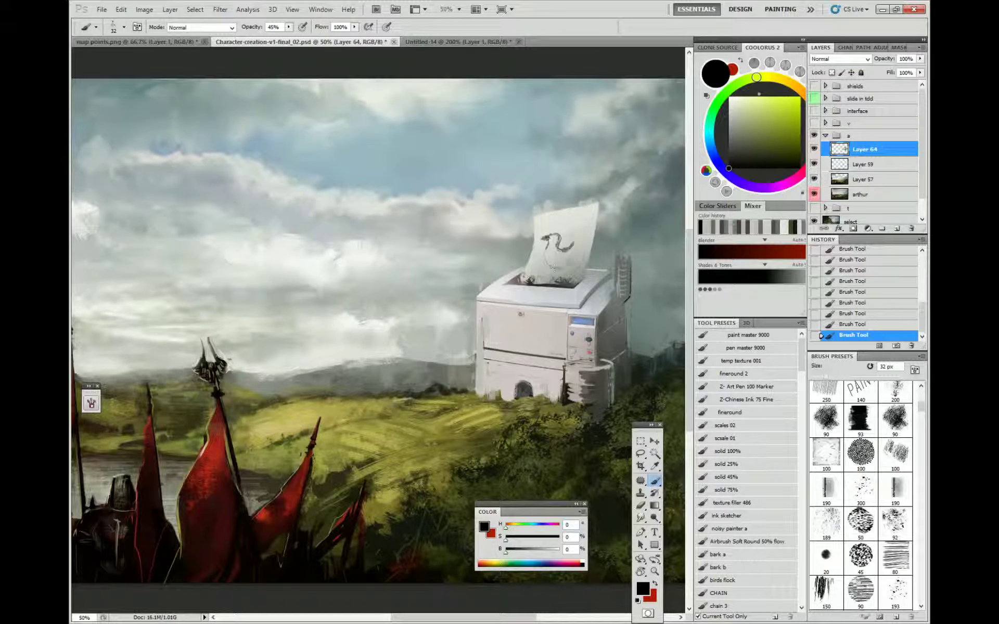
{"action": "mouse_move", "coordinate": [576, 245]}
{"action": "left_mouse_down"}
{"action": "mouse_move", "coordinate": [570, 265]}
{"action": "mouse_move", "coordinate": [542, 251]}
{"action": "left_mouse_up"}
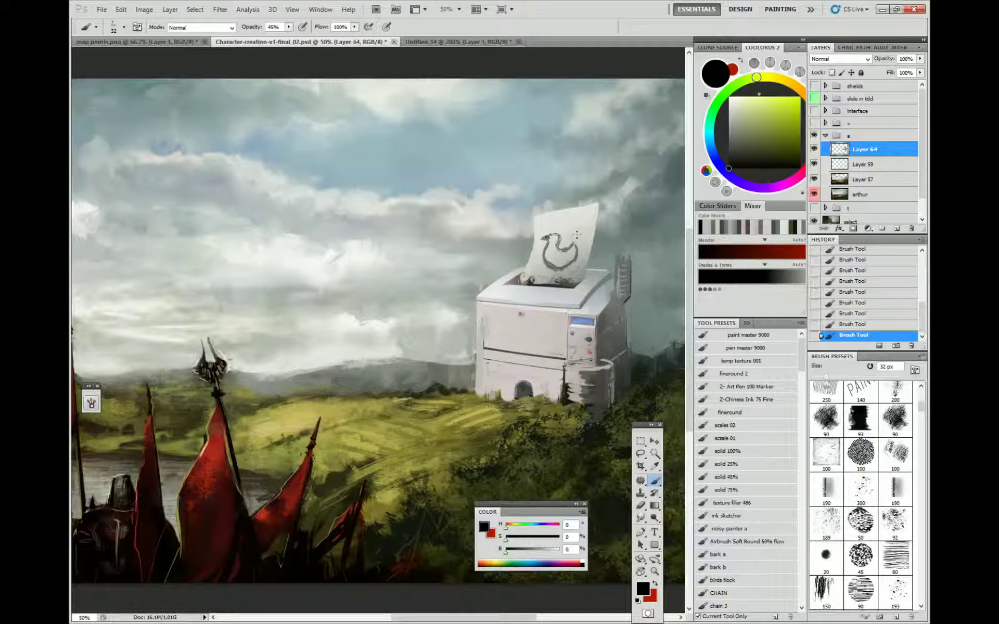
Fill the duck with olive and bright yellow strokes using a 60 px brush.
{"action": "right_click", "coordinate": [599, 238]}
{"action": "left_click_drag", "start_coordinate": [628, 265], "coordinate": [646, 266]}
{"action": "left_click", "coordinate": [765, 124]}
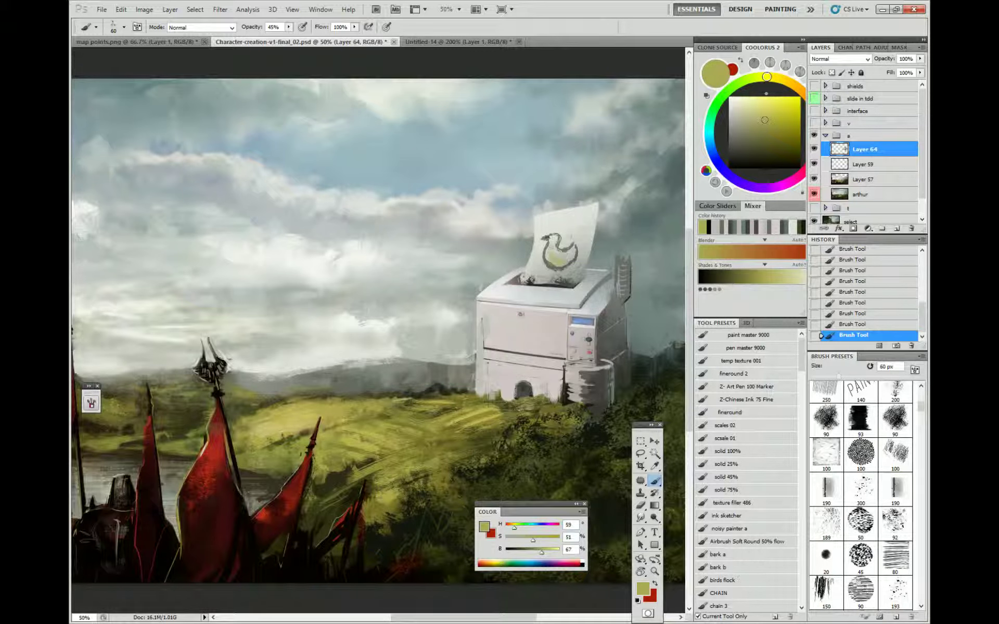
{"action": "left_click", "coordinate": [777, 101]}
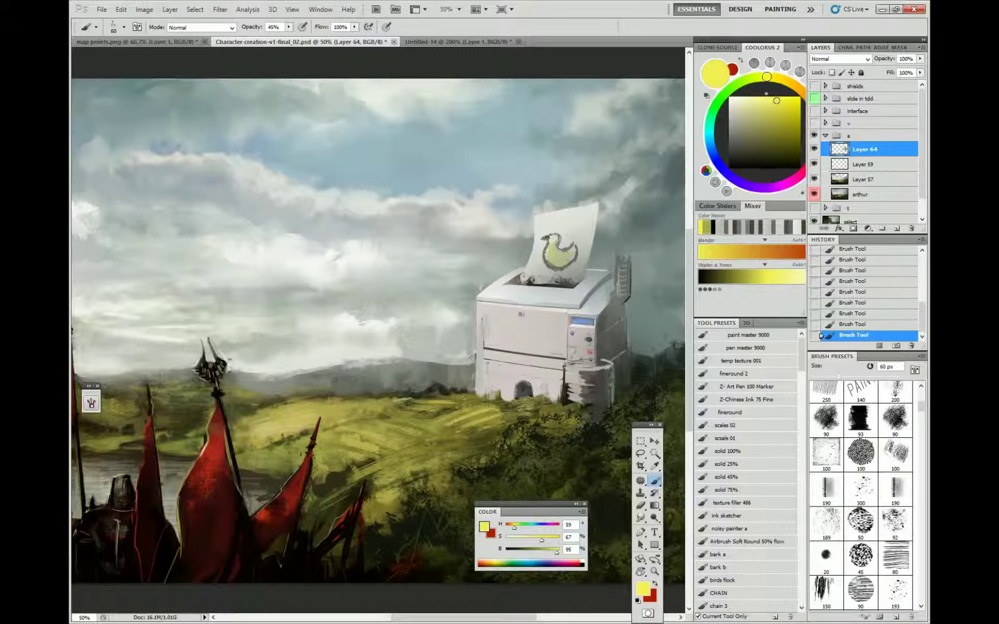
{"action": "left_click_drag", "start_coordinate": [568, 254], "coordinate": [573, 248]}
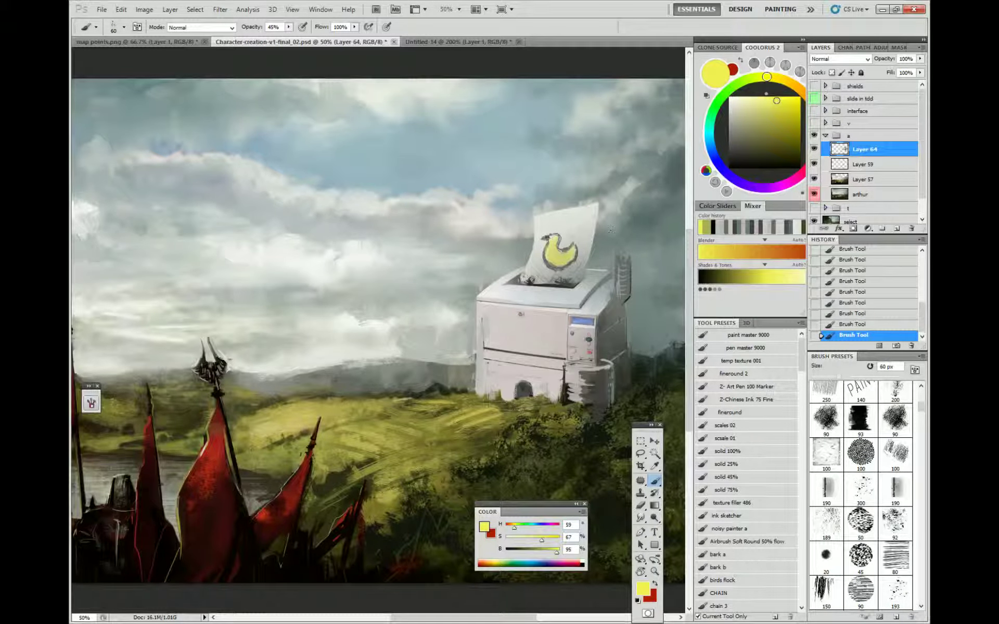
Darken the paper sheet's outer edge in a sampled dark gray-green at 100% opacity.
{"action": "left_click", "coordinate": [599, 262], "text": "alt"}
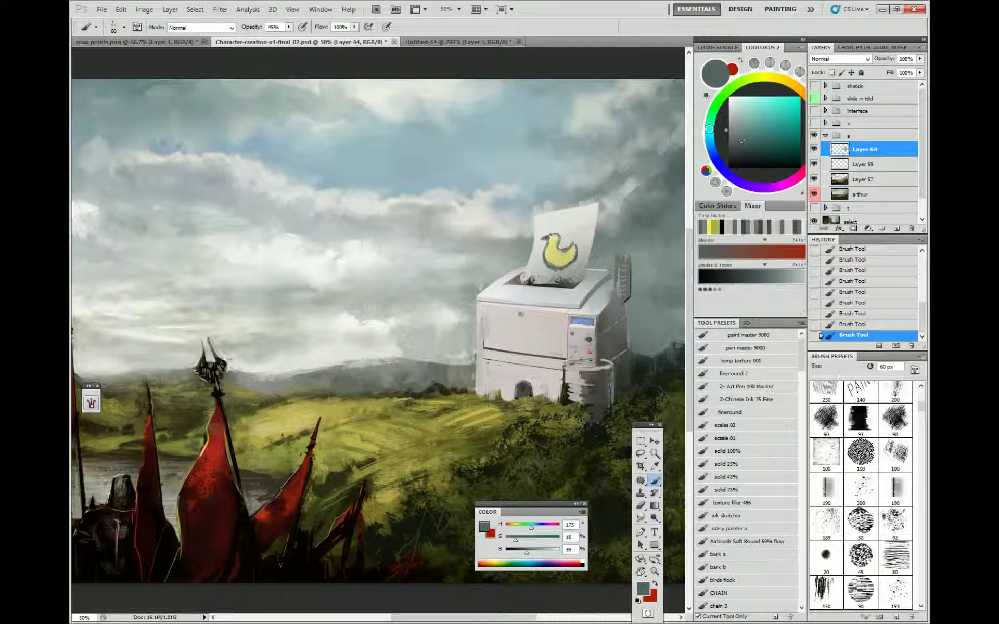
{"action": "key", "text": "0"}
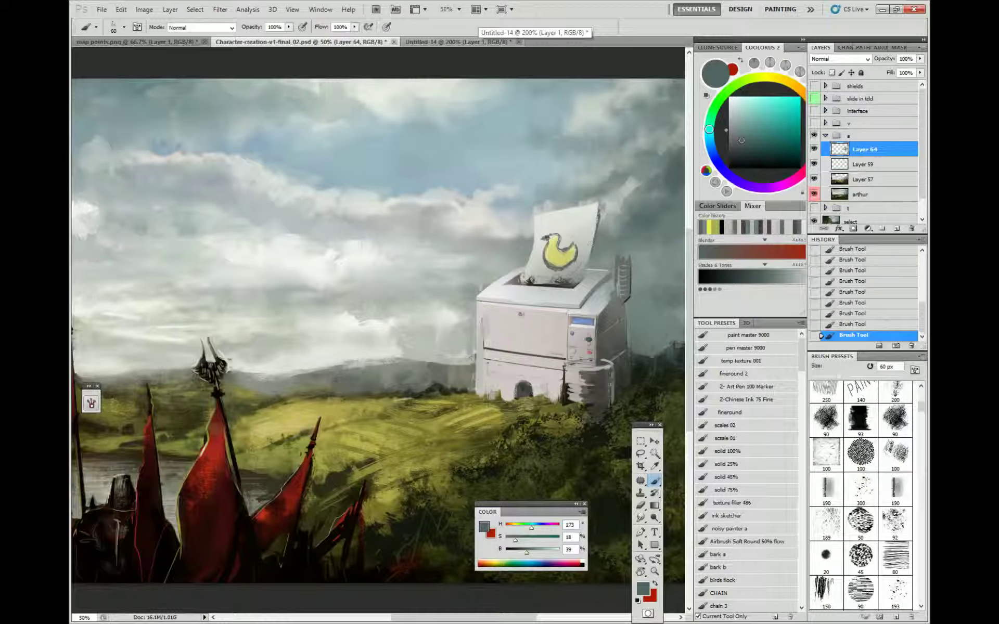
{"action": "right_click", "coordinate": [602, 300]}
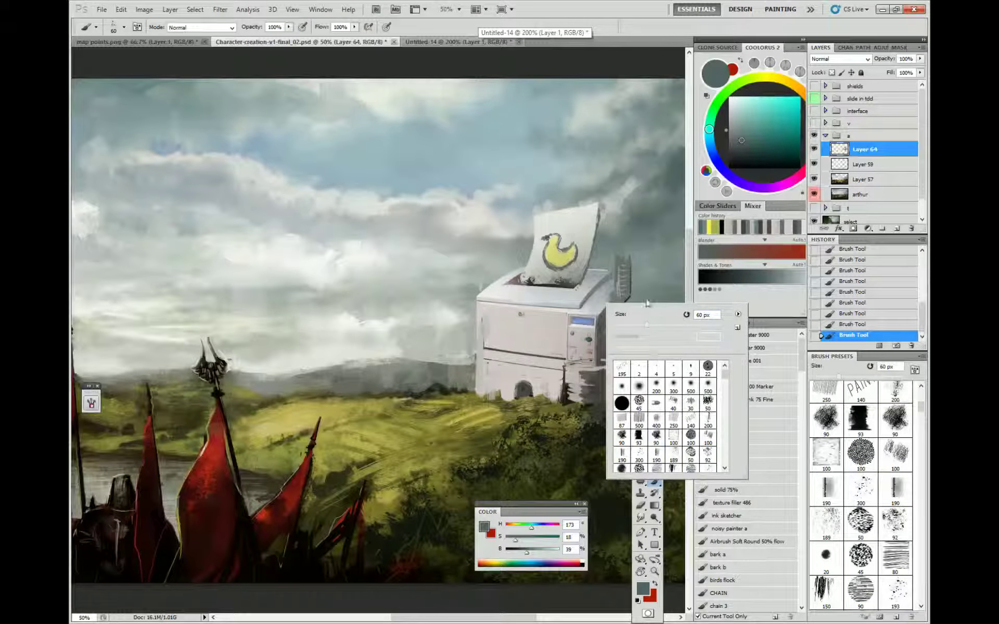
{"action": "key", "text": "Escape"}
{"action": "right_click", "coordinate": [573, 389]}
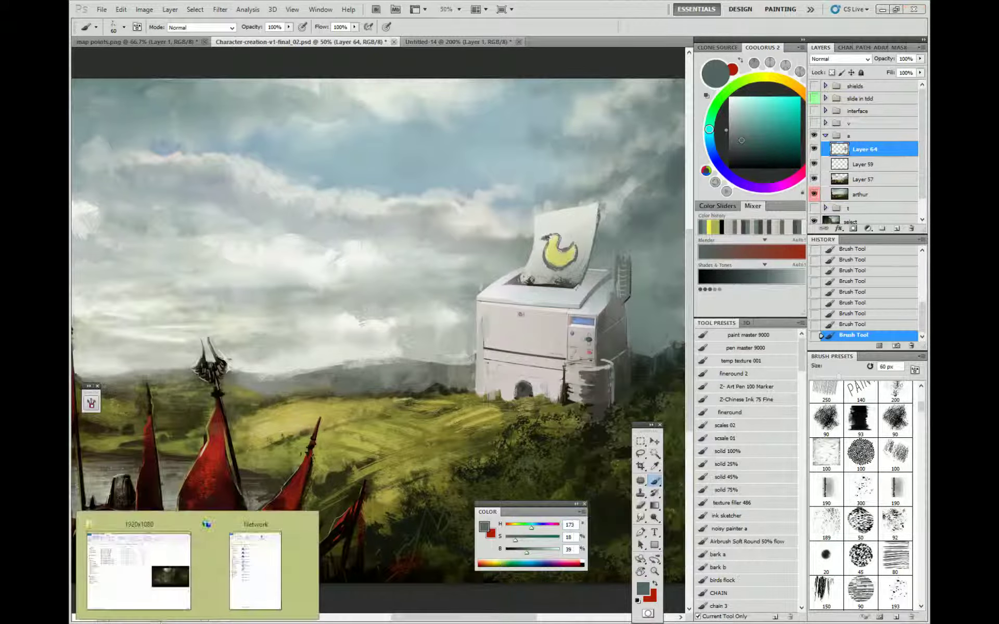
Switch to File Explorer, open the Brick Wall folder inside textures, and preview images 02 and StoneWall-1.
{"action": "left_click", "coordinate": [124, 561]}
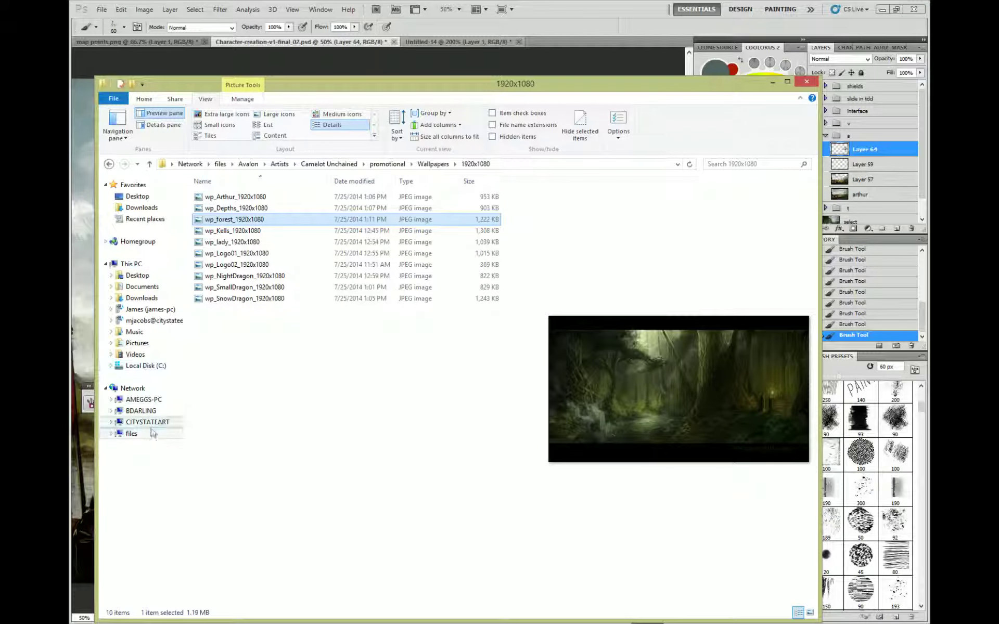
{"action": "left_click", "coordinate": [161, 219]}
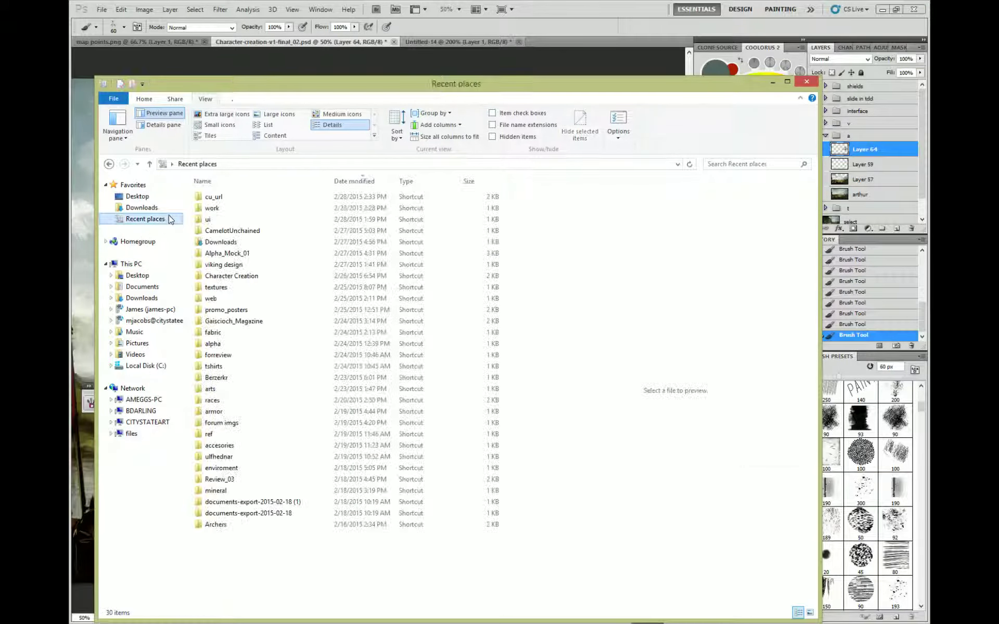
{"action": "double_click", "coordinate": [243, 292]}
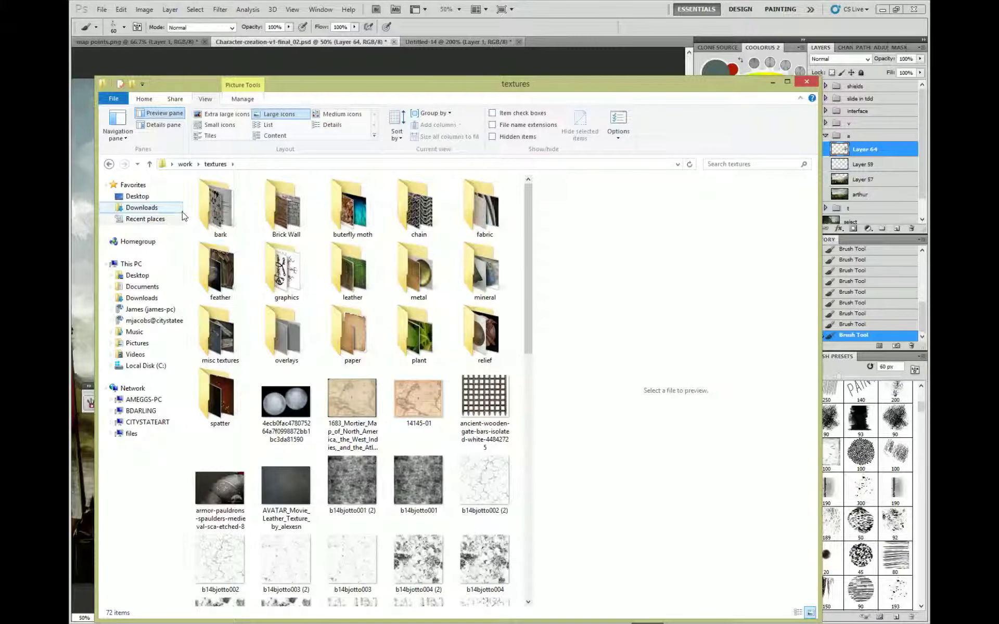
{"action": "double_click", "coordinate": [274, 212]}
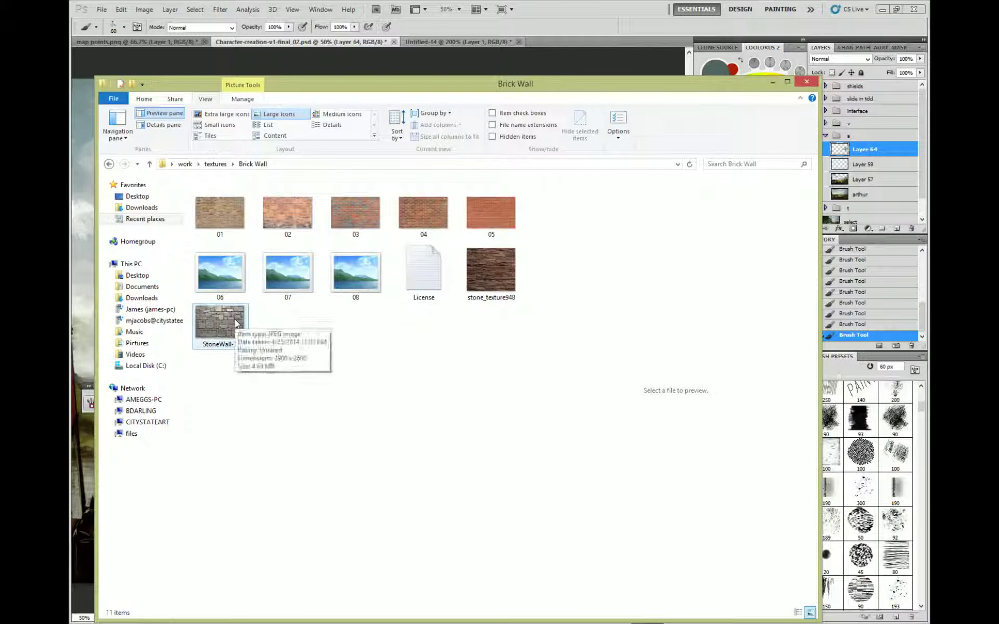
{"action": "left_click", "coordinate": [305, 221]}
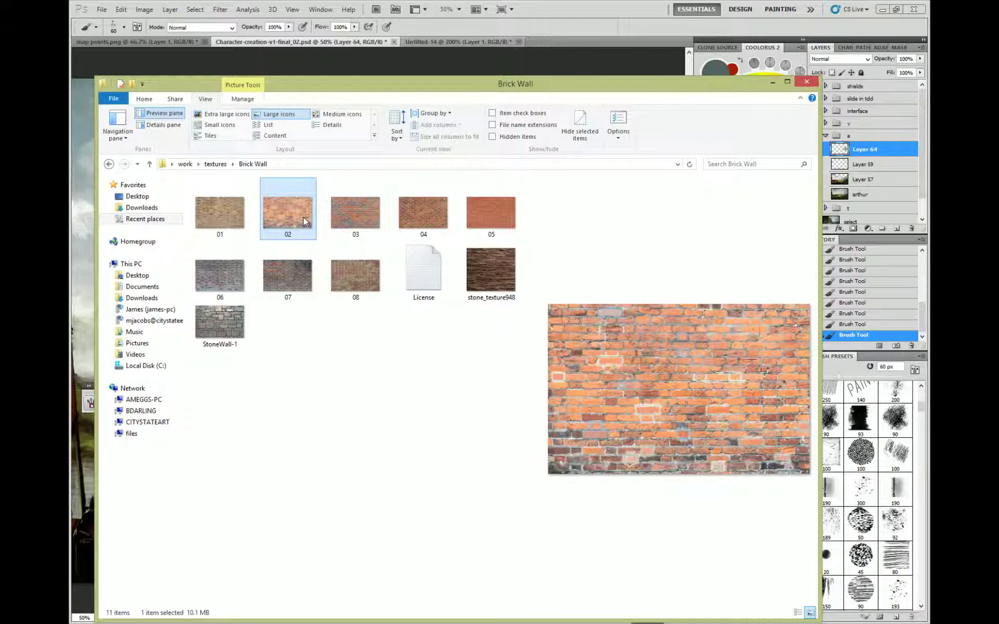
{"action": "left_click", "coordinate": [220, 324]}
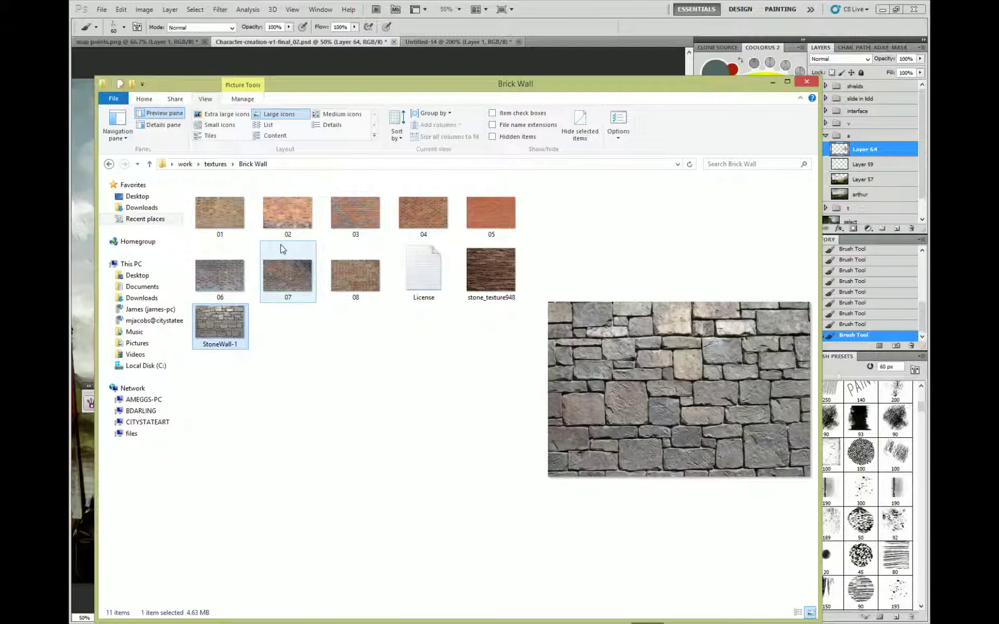
Try placing brick texture 02 in the painting, scaled down to about 5% over the printer's front.
{"action": "left_click_drag", "start_coordinate": [309, 216], "coordinate": [84, 194]}
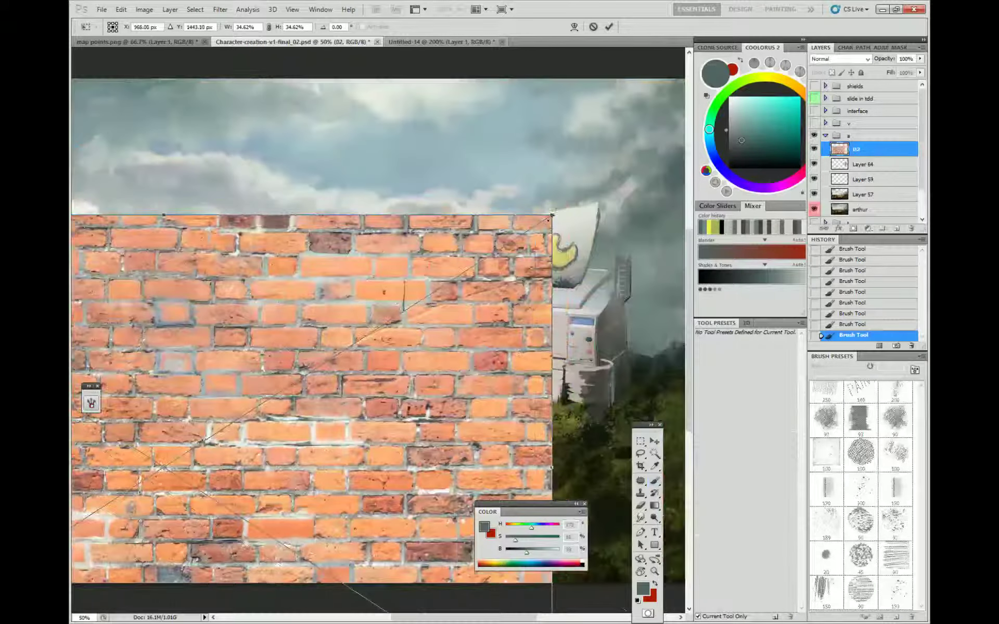
{"action": "left_click_drag", "start_coordinate": [551, 215], "coordinate": [191, 450]}
{"action": "left_click_drag", "start_coordinate": [155, 550], "coordinate": [629, 350]}
{"action": "left_click_drag", "start_coordinate": [664, 251], "coordinate": [361, 446]}
{"action": "left_click_drag", "start_coordinate": [333, 486], "coordinate": [560, 338]}
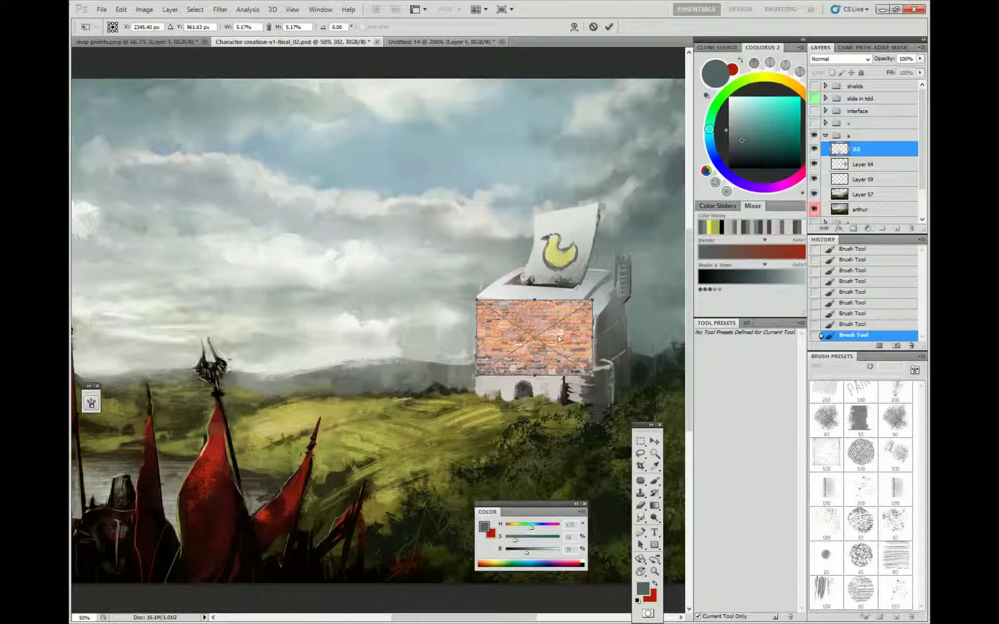
{"action": "key", "text": "Escape"}
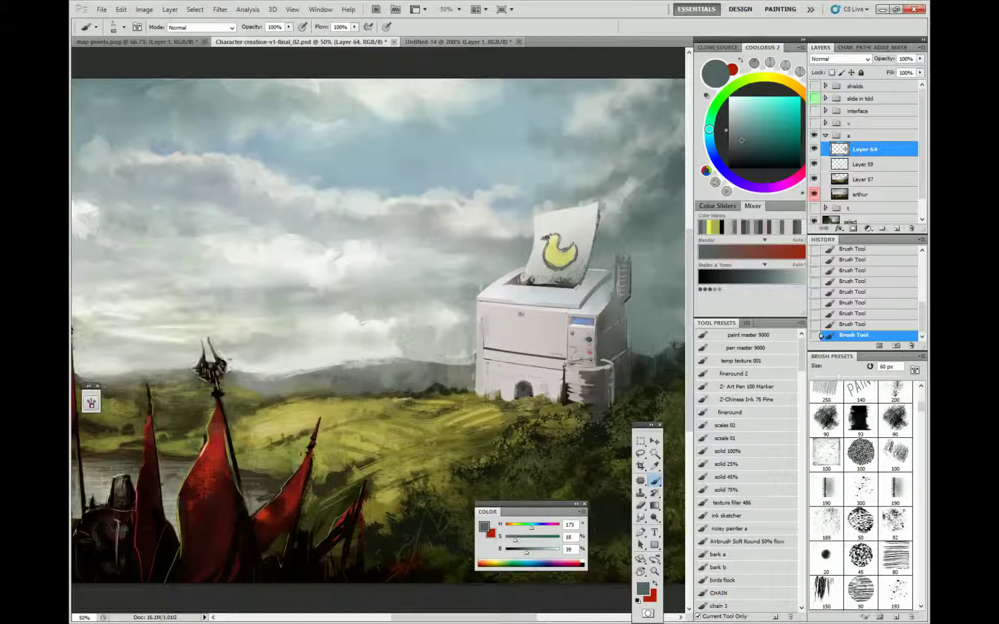
Place the StoneWall-1 image from the Brick Wall folder into the painting.
{"action": "left_click", "coordinate": [198, 623]}
{"action": "left_click", "coordinate": [139, 570]}
{"action": "left_click_drag", "start_coordinate": [224, 329], "coordinate": [87, 268]}
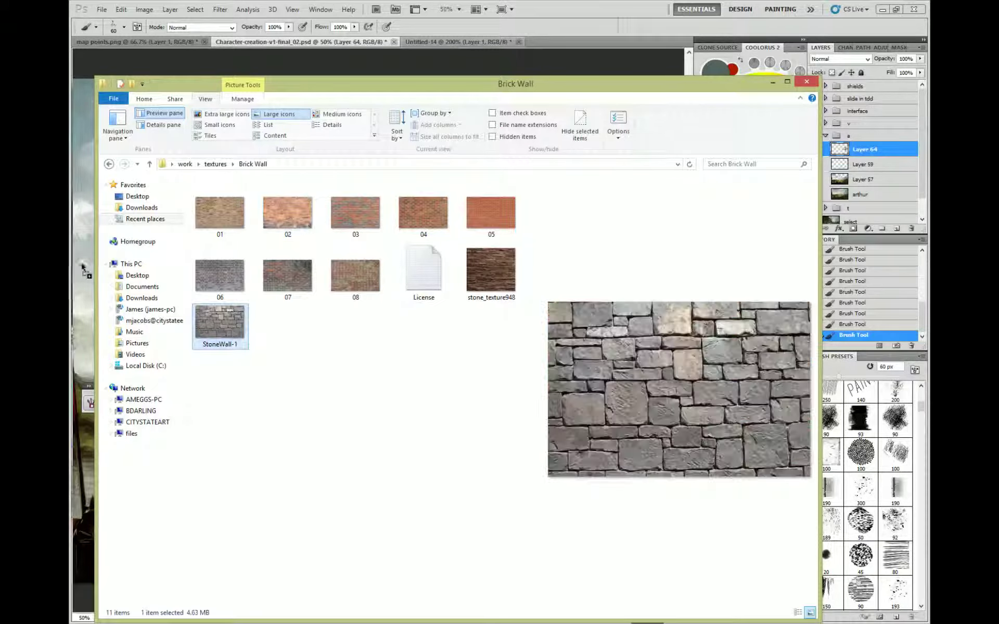
{"action": "left_click_drag", "start_coordinate": [475, 541], "coordinate": [475, 541]}
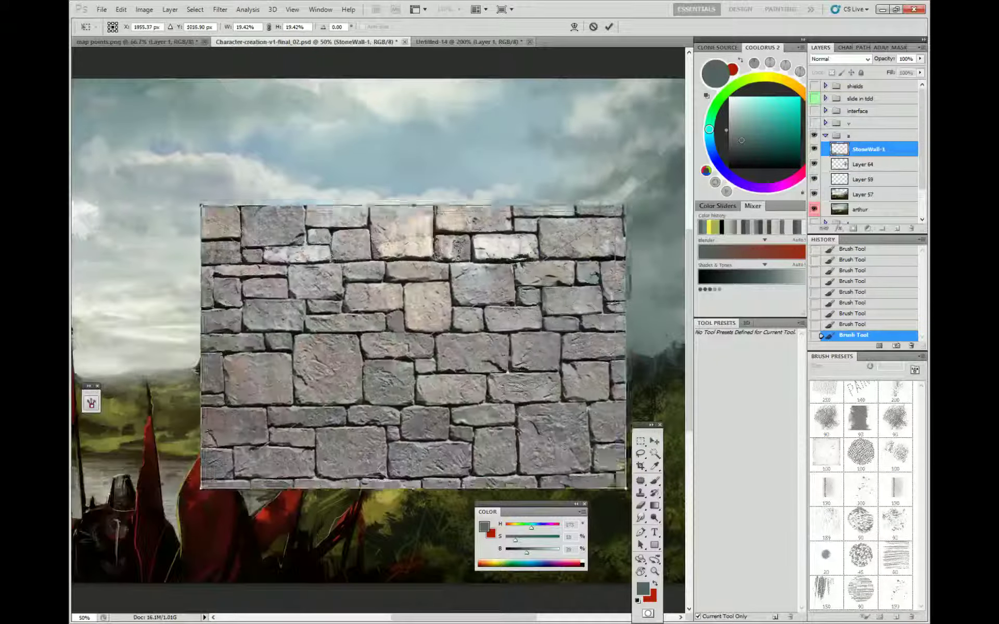
Scale the placed StoneWall-1 image down to about 6% and distort its corners to cover the printer's whole front.
{"action": "left_click_drag", "start_coordinate": [642, 187], "coordinate": [408, 342]}
{"action": "left_click_drag", "start_coordinate": [334, 437], "coordinate": [608, 387]}
{"action": "left_click_drag", "start_coordinate": [679, 278], "coordinate": [591, 341]}
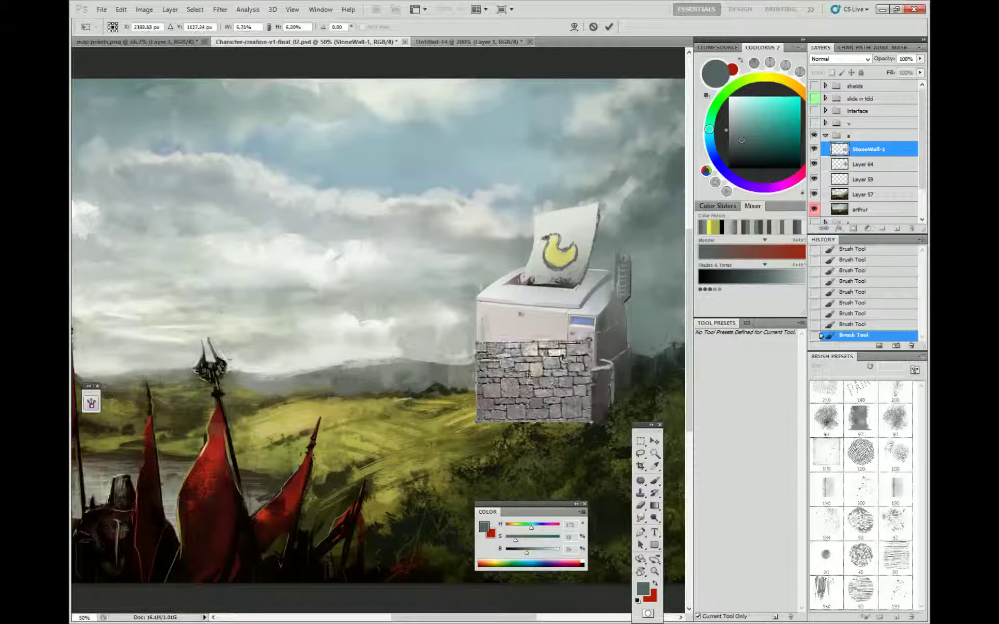
{"action": "left_click_drag", "start_coordinate": [525, 327], "coordinate": [517, 325]}
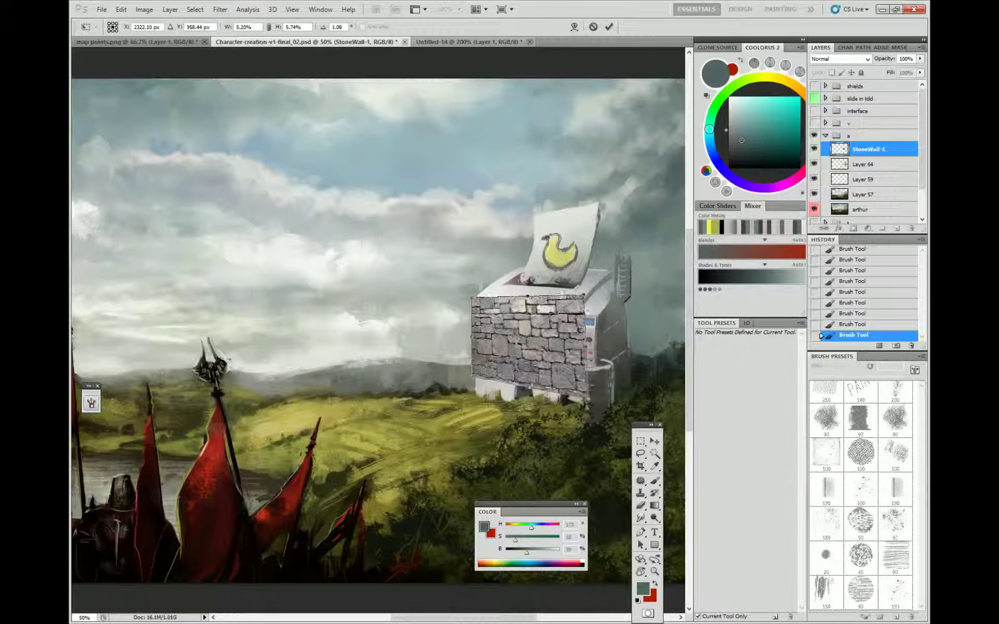
{"action": "left_click_drag", "start_coordinate": [585, 398], "coordinate": [581, 408]}
{"action": "left_click_drag", "start_coordinate": [470, 408], "coordinate": [470, 407]}
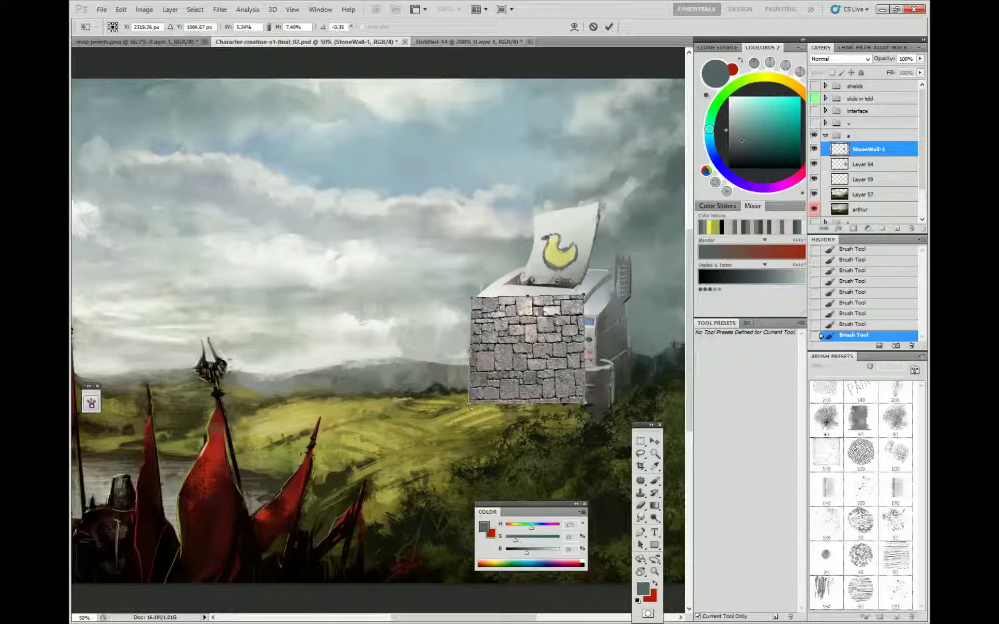
{"action": "left_click_drag", "start_coordinate": [583, 295], "coordinate": [596, 310]}
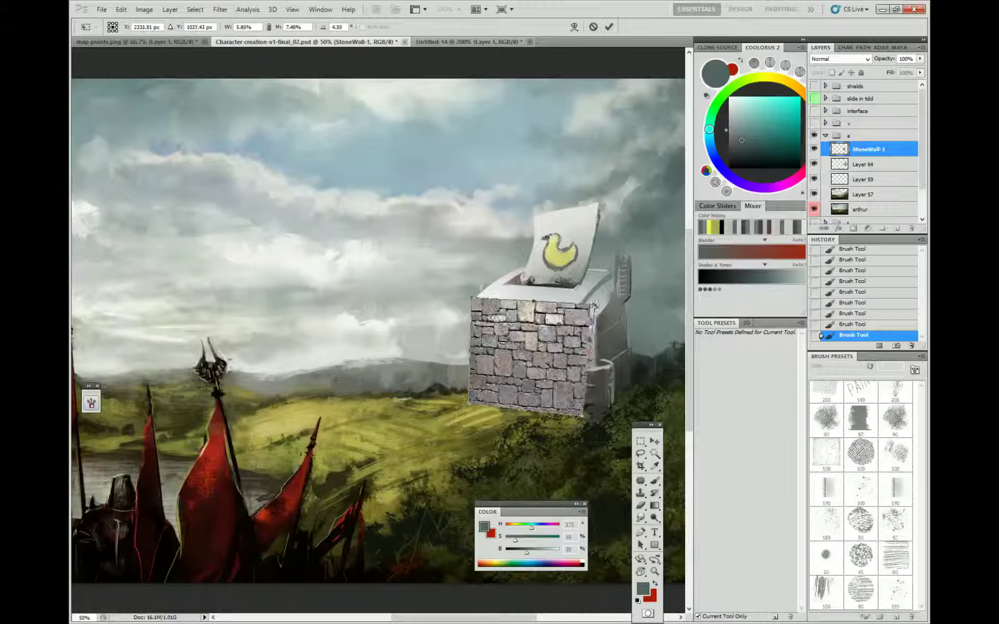
{"action": "left_click_drag", "start_coordinate": [582, 417], "coordinate": [601, 421]}
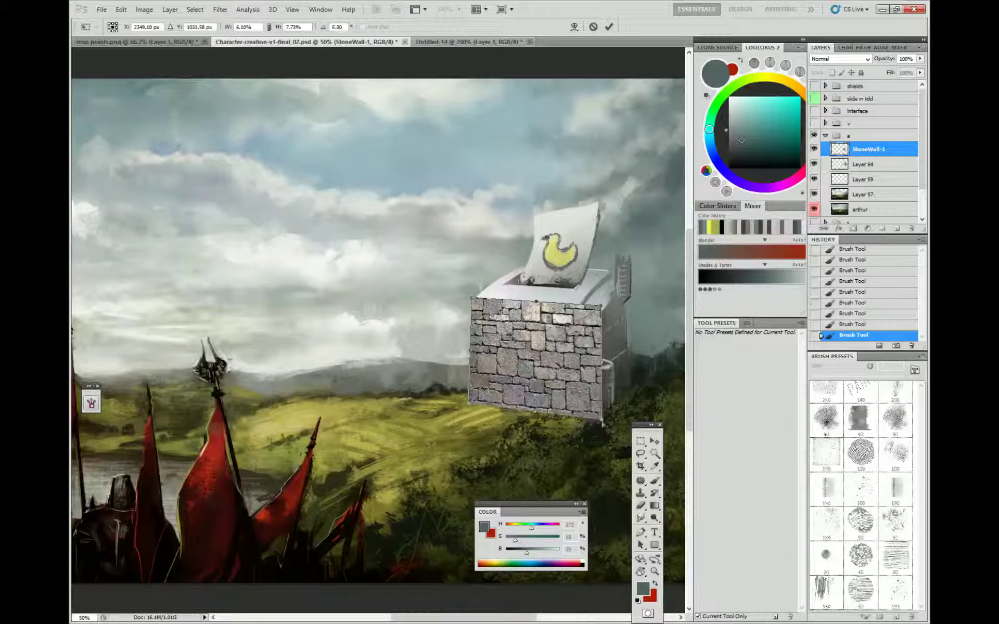
{"action": "key", "text": "Return"}
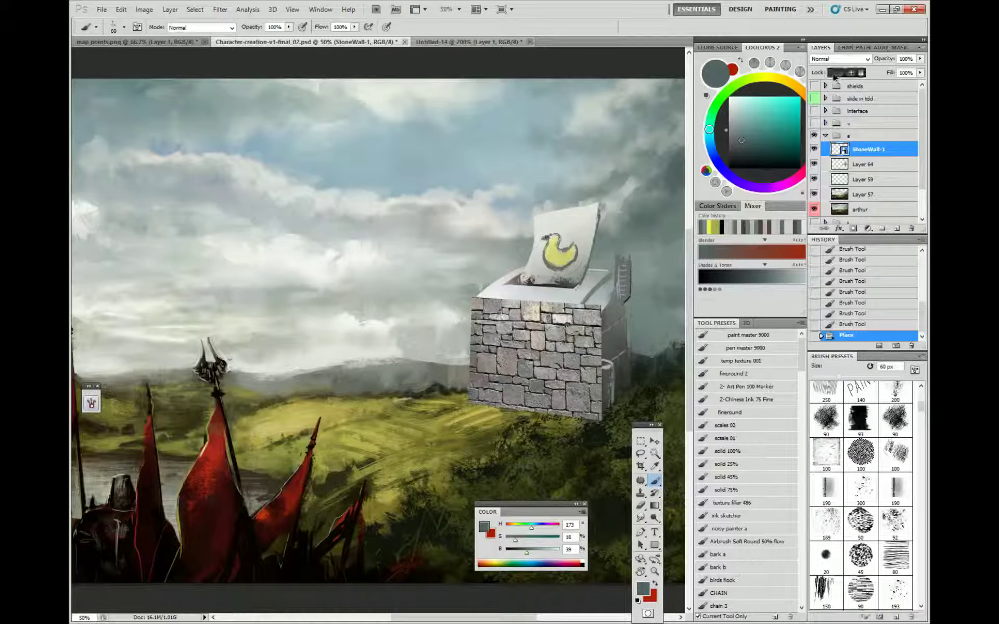
Cycle through the blend modes for the StoneWall-1 layer and set it to Overlay.
{"action": "right_click", "coordinate": [863, 153]}
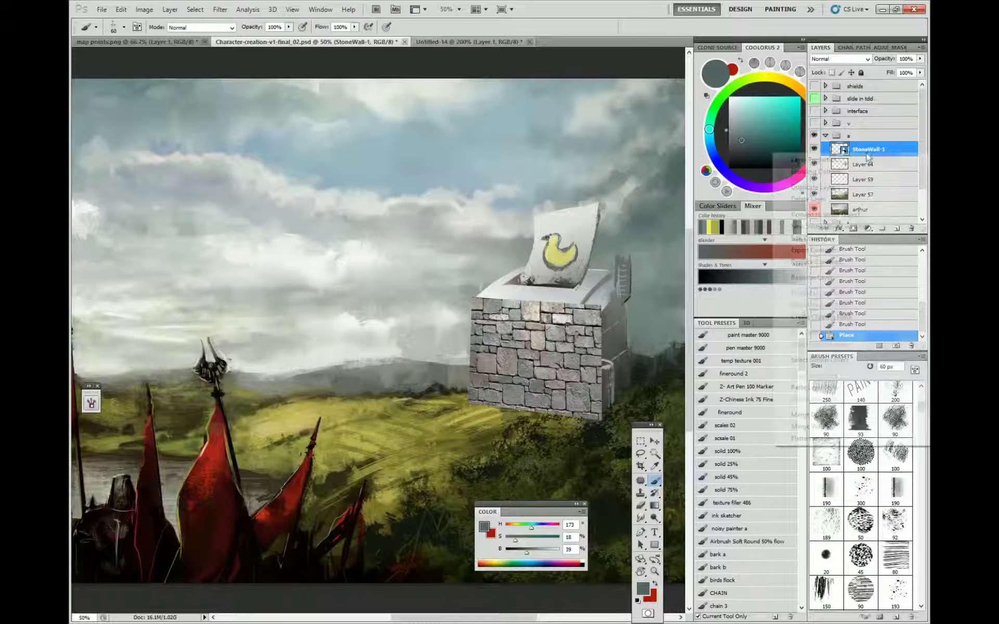
{"action": "left_click", "coordinate": [832, 60]}
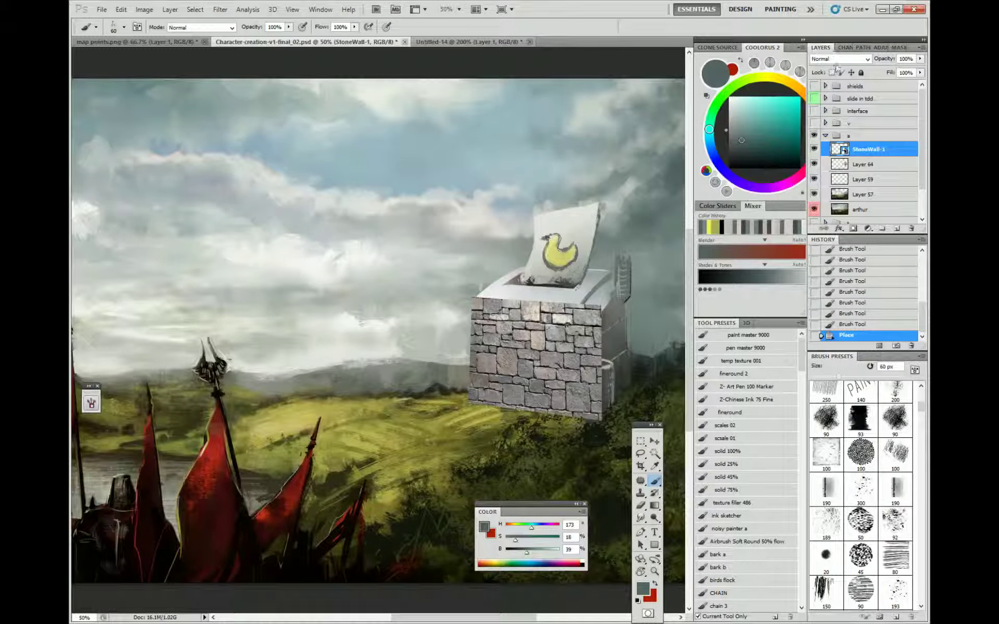
{"action": "left_click", "coordinate": [832, 60]}
{"action": "left_click", "coordinate": [832, 76]}
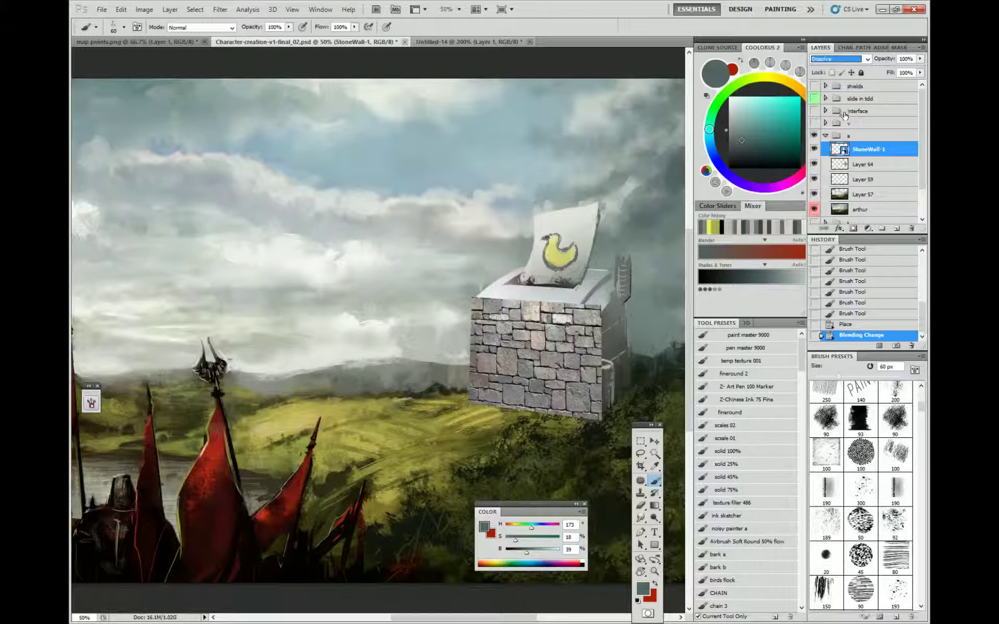
{"action": "key", "text": "Down"}
{"action": "key", "text": "Down"}
{"action": "key", "text": "Down"}
{"action": "key", "text": "Down"}
{"action": "key", "text": "Down"}
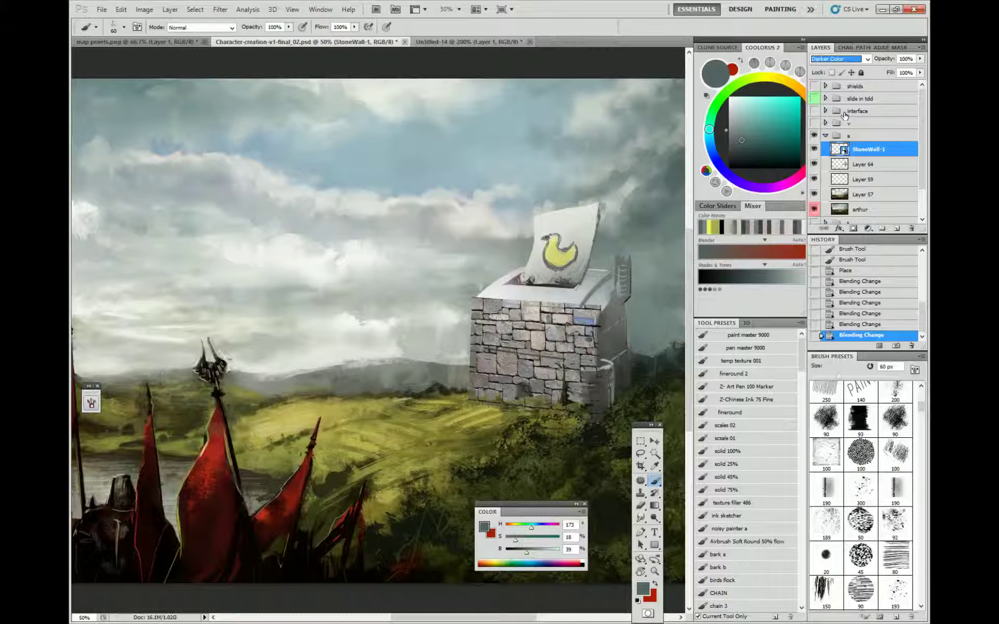
{"action": "key", "text": "Down"}
{"action": "key", "text": "Down"}
{"action": "key", "text": "Down"}
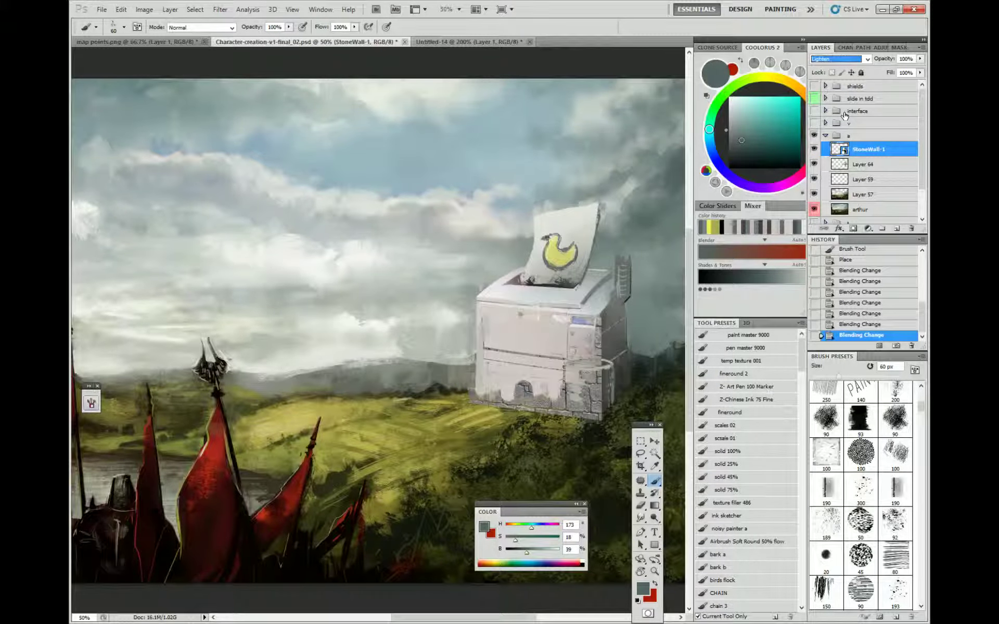
{"action": "key", "text": "Down"}
{"action": "key", "text": "Down"}
{"action": "key", "text": "Down"}
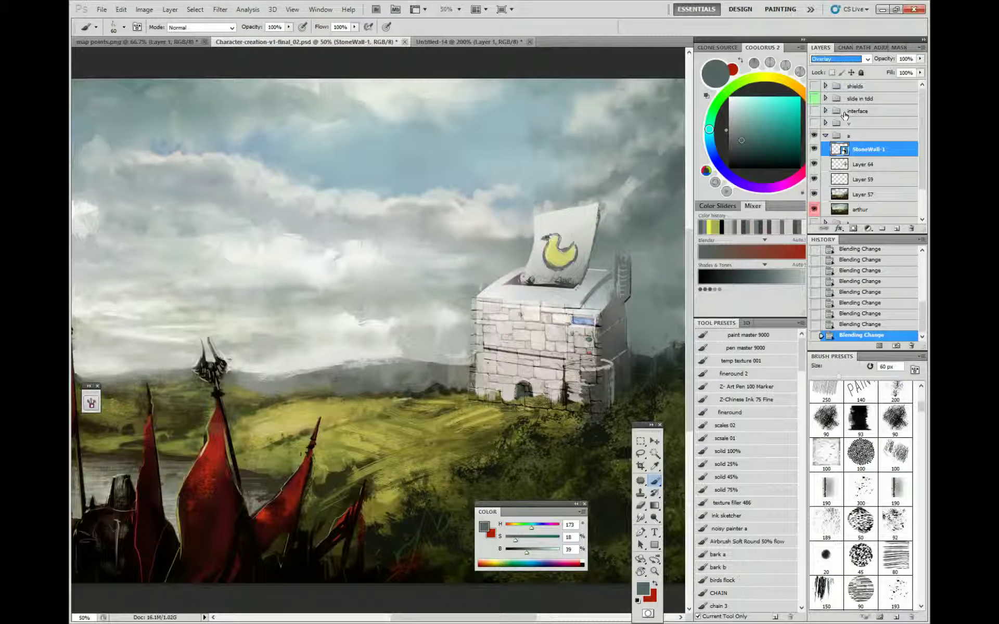
Transform the StoneWall-1 texture to fit only the lower panel of the printer's front.
{"action": "key", "text": "ctrl+t"}
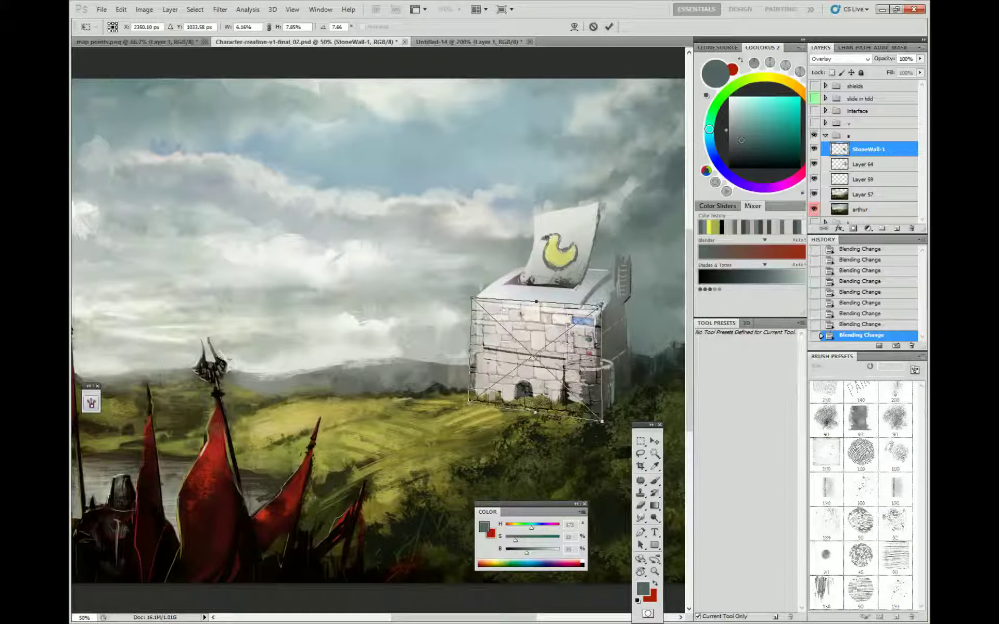
{"action": "left_click_drag", "start_coordinate": [595, 306], "coordinate": [475, 345]}
{"action": "key", "text": "Return"}
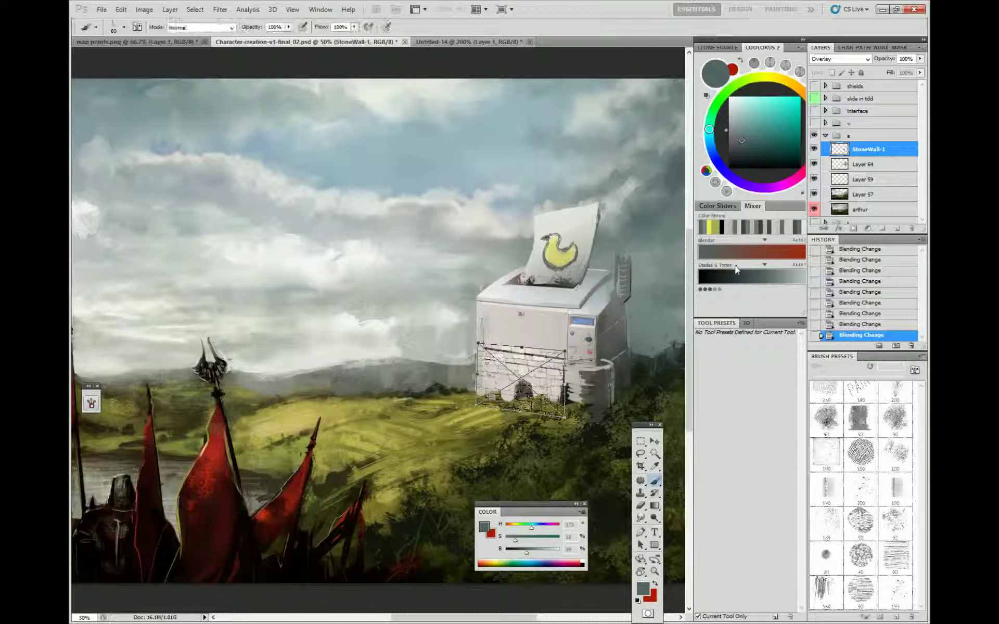
Add a layer mask to StoneWall-1 and brush black at 60 px along the texture's upper edge to hide the overlap.
{"action": "key", "text": "b"}
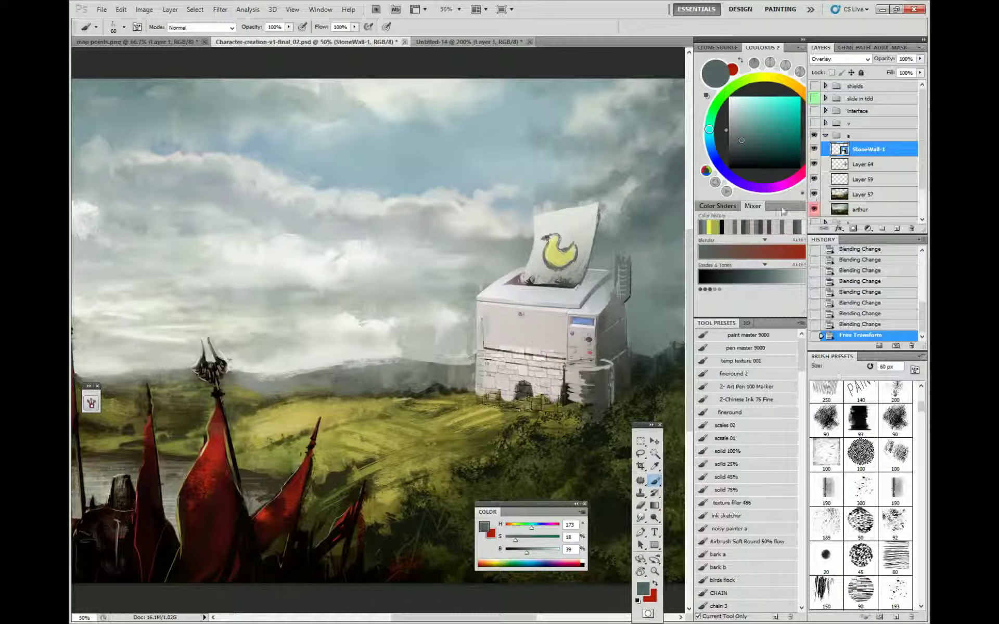
{"action": "left_click", "coordinate": [853, 229]}
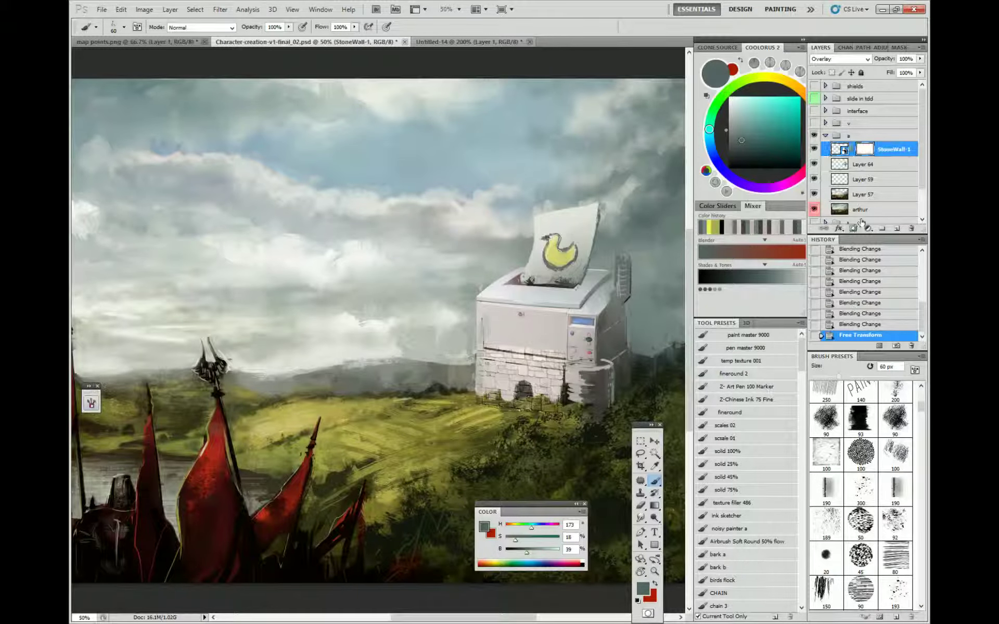
{"action": "right_click", "coordinate": [504, 341]}
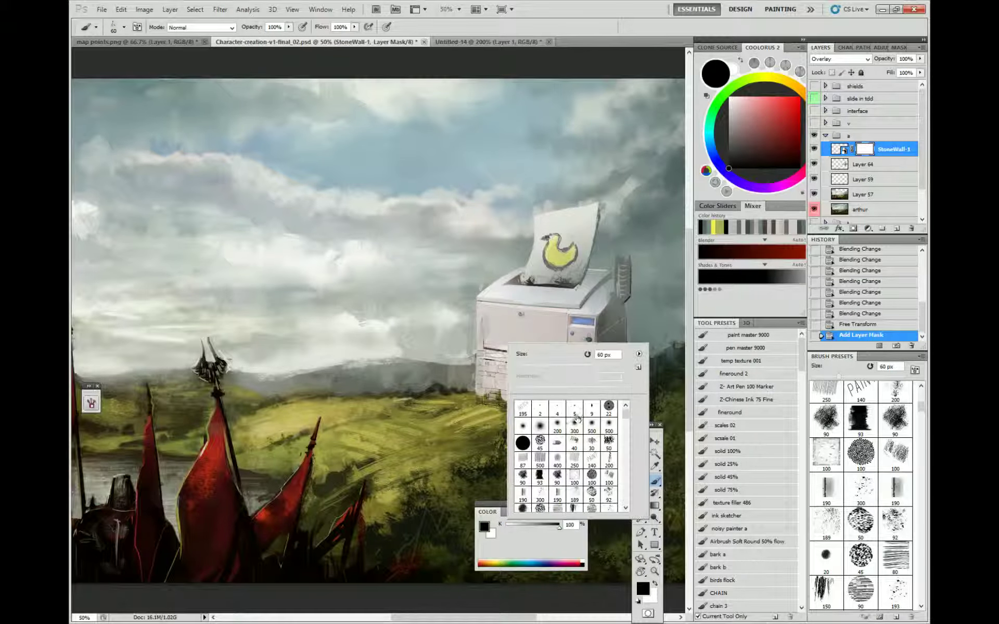
{"action": "key", "text": "Escape"}
{"action": "left_click_drag", "start_coordinate": [485, 346], "coordinate": [563, 355]}
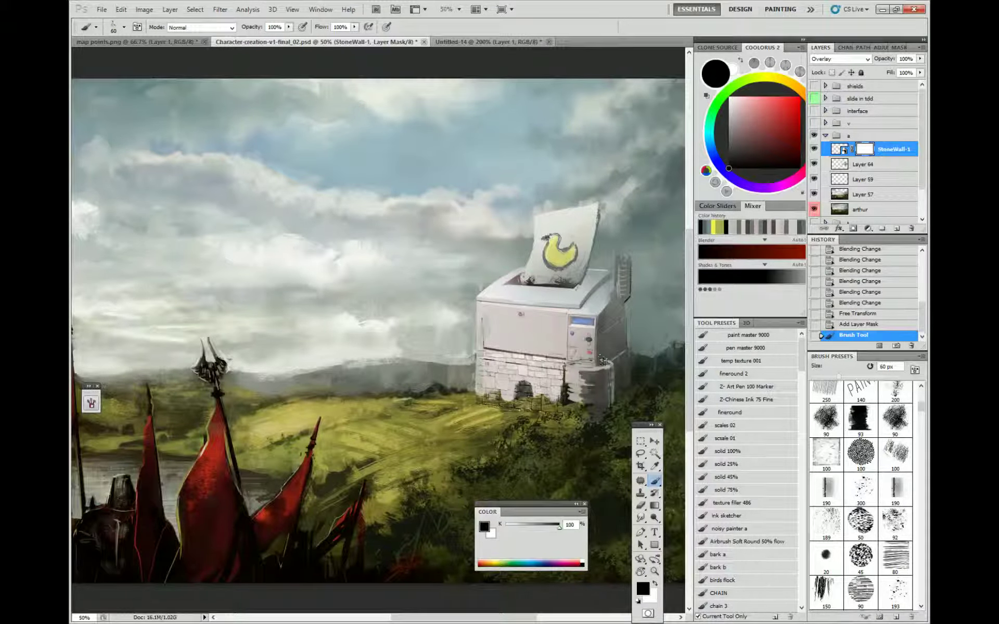
Duplicate the StoneWall-1 layer and move the copy up onto the printer's upper front panel.
{"action": "left_click", "coordinate": [844, 151]}
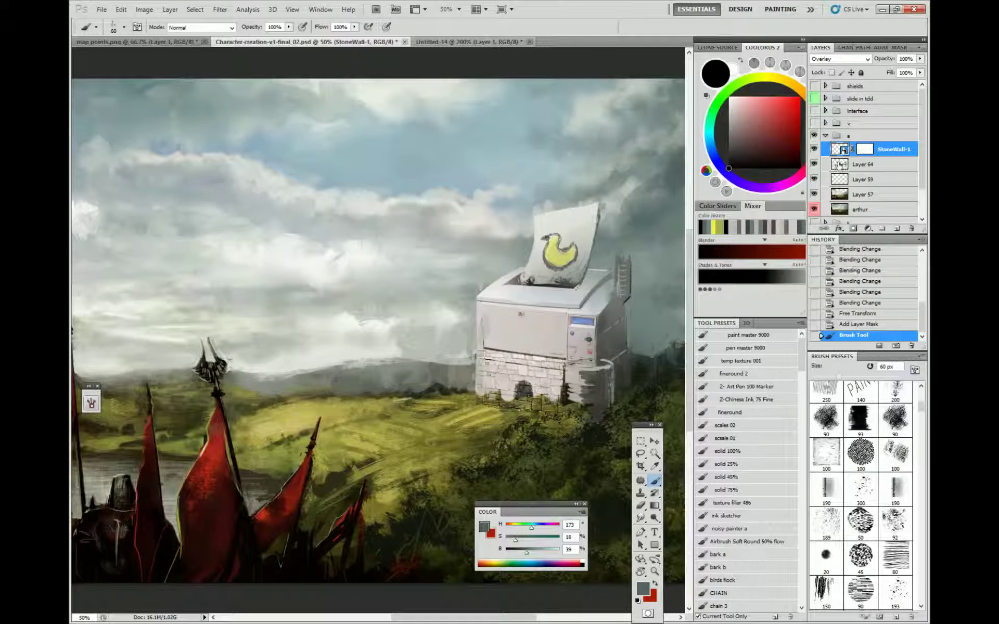
{"action": "key", "text": "ctrl+j"}
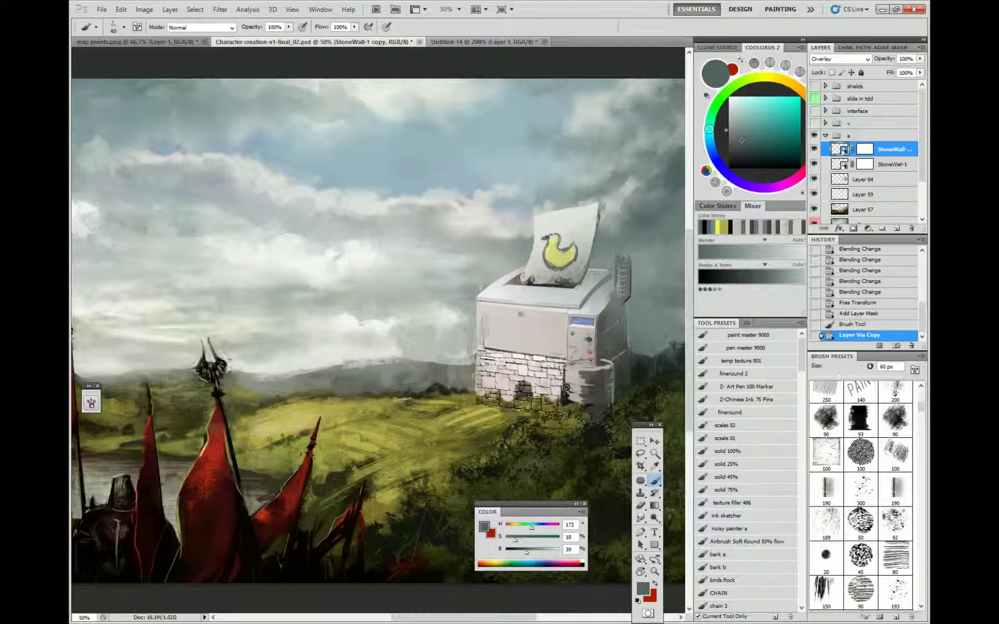
{"action": "key", "text": "v"}
{"action": "left_click_drag", "start_coordinate": [566, 387], "coordinate": [564, 341]}
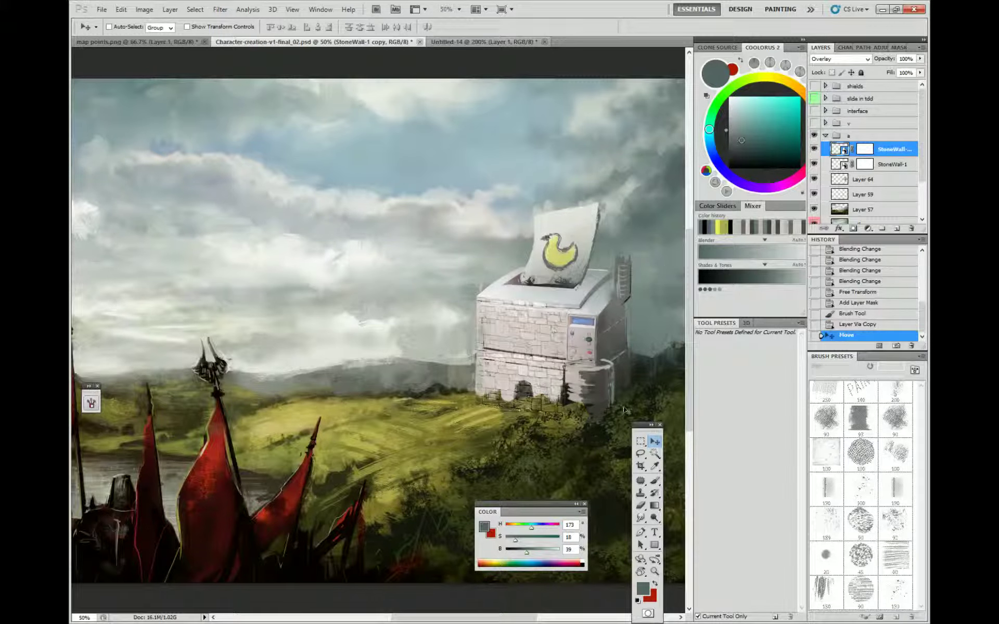
{"action": "key", "text": "ctrl+t"}
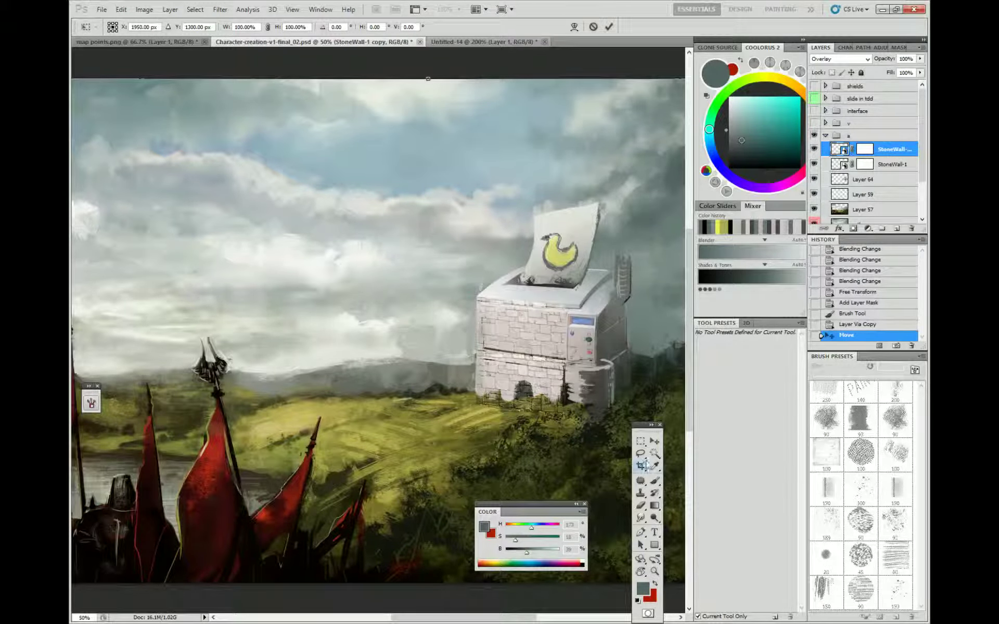
{"action": "left_click", "coordinate": [640, 441]}
{"action": "left_click_drag", "start_coordinate": [600, 501], "coordinate": [602, 418]}
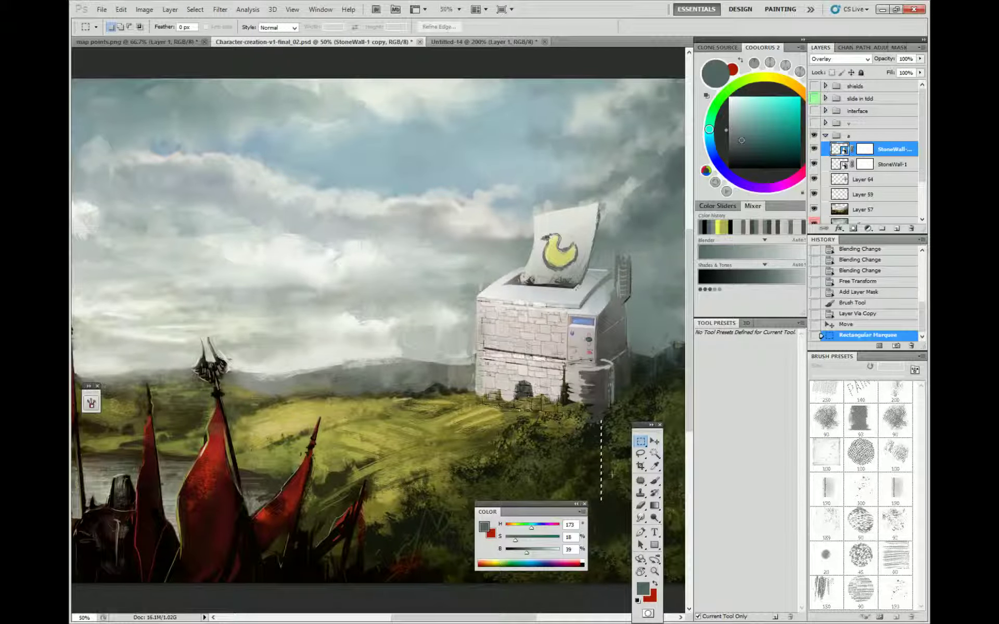
{"action": "key", "text": "ctrl+d"}
Unlink the mask of the StoneWall-1 copy and distort the texture's corners to fit the printer's upper front panel.
{"action": "left_click", "coordinate": [853, 150]}
{"action": "left_click", "coordinate": [852, 149]}
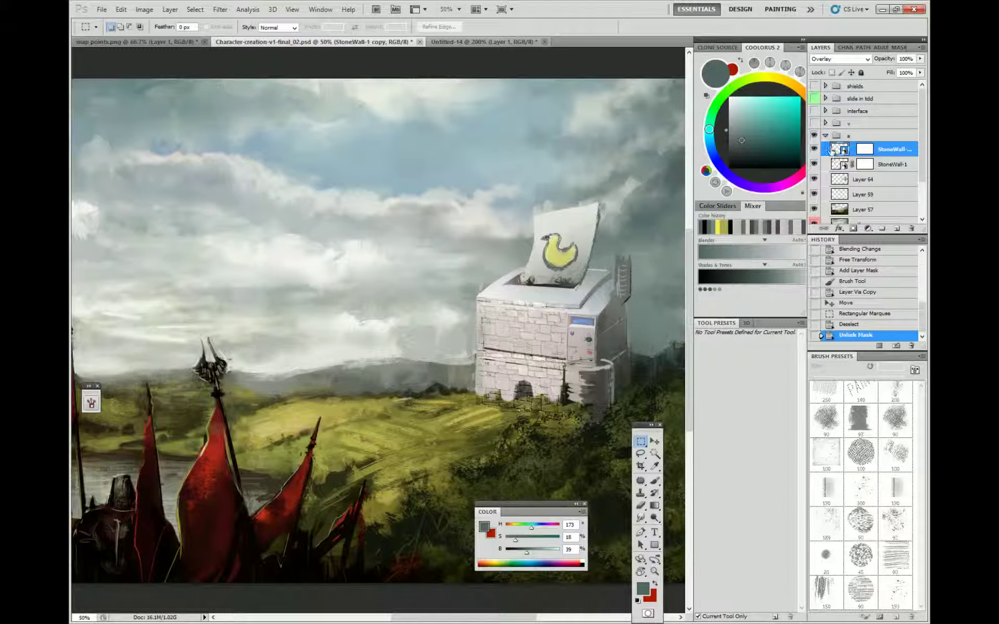
{"action": "left_click_drag", "start_coordinate": [593, 301], "coordinate": [624, 295]}
{"action": "key", "text": "ctrl+t"}
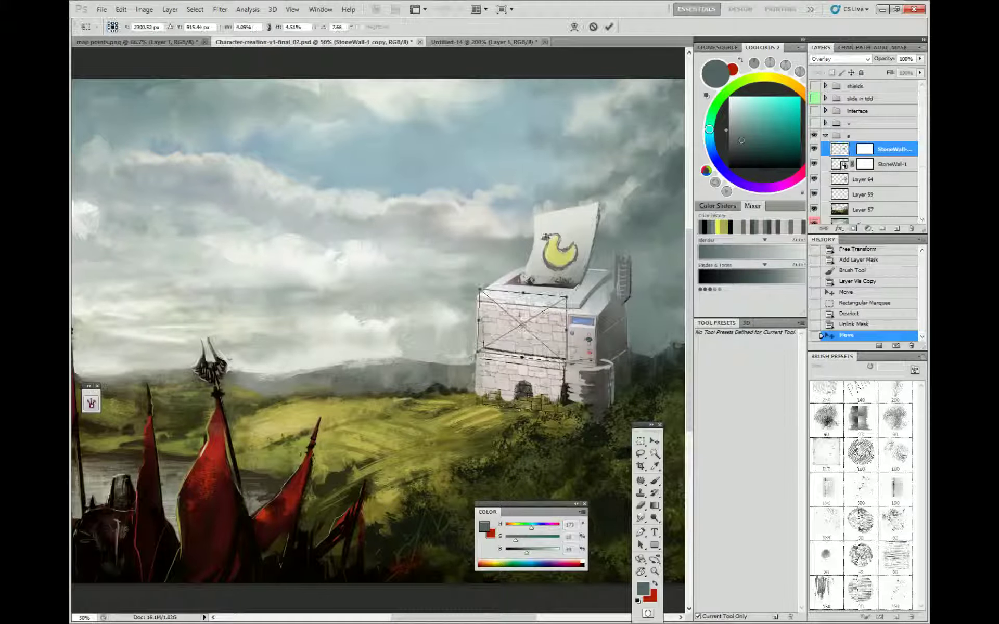
{"action": "left_click_drag", "start_coordinate": [479, 288], "coordinate": [482, 297]}
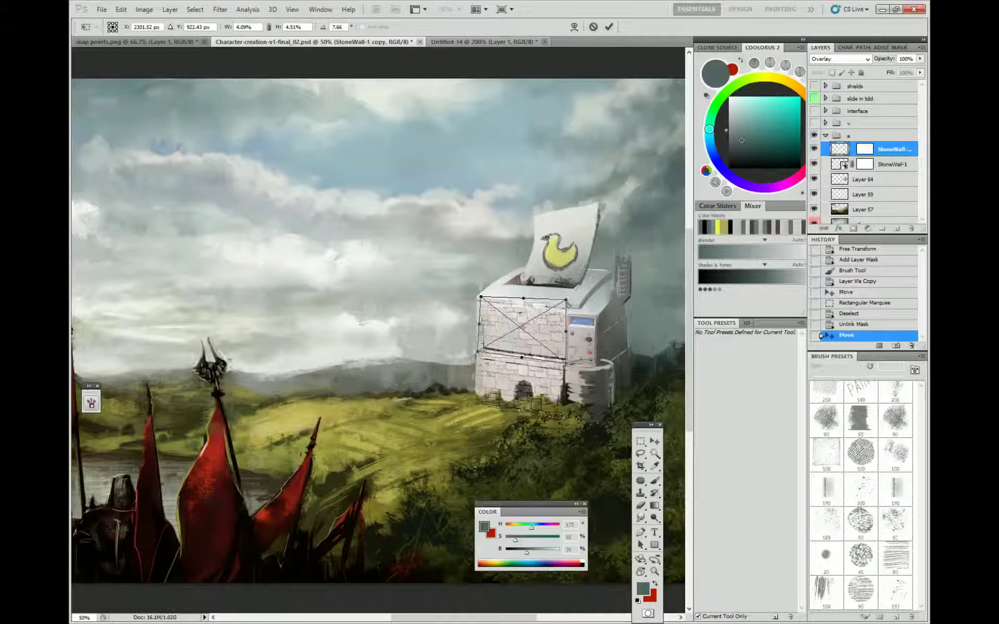
{"action": "left_click_drag", "start_coordinate": [568, 298], "coordinate": [568, 305]}
{"action": "left_click_drag", "start_coordinate": [566, 367], "coordinate": [567, 366]}
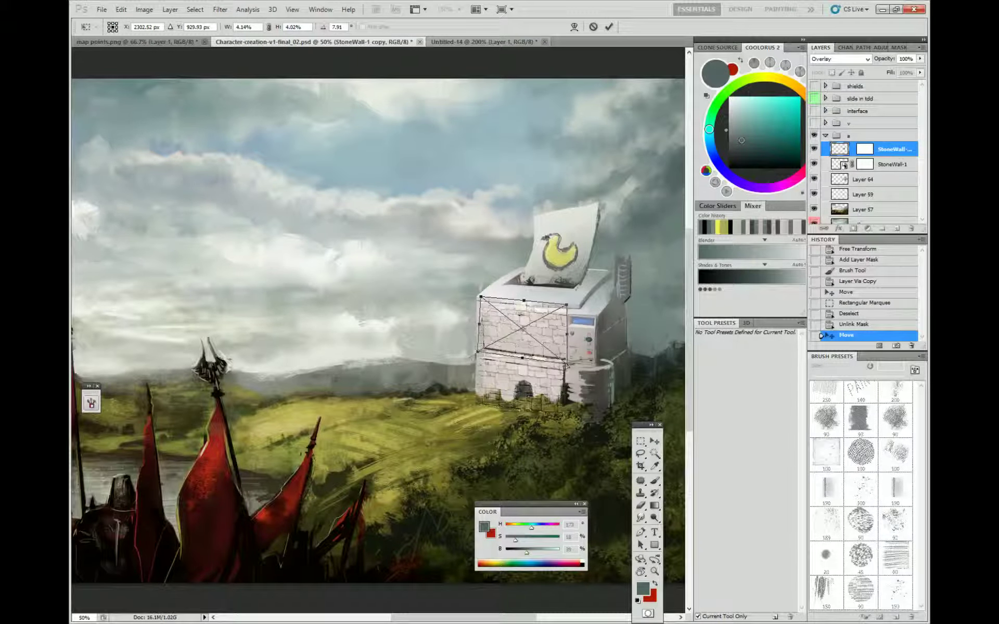
{"action": "key", "text": "Return"}
{"action": "key", "text": "m"}
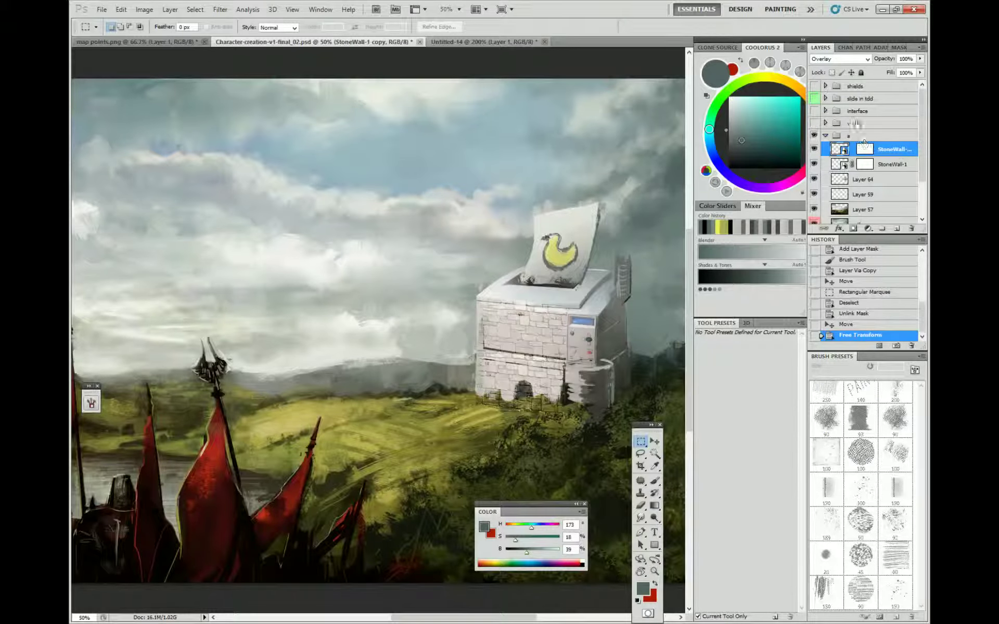
Brush near-black on the StoneWall-1 copy's mask along the seam between the upper and lower front panels.
{"action": "left_click", "coordinate": [865, 149]}
{"action": "key", "text": "d"}
{"action": "left_click", "coordinate": [784, 157]}
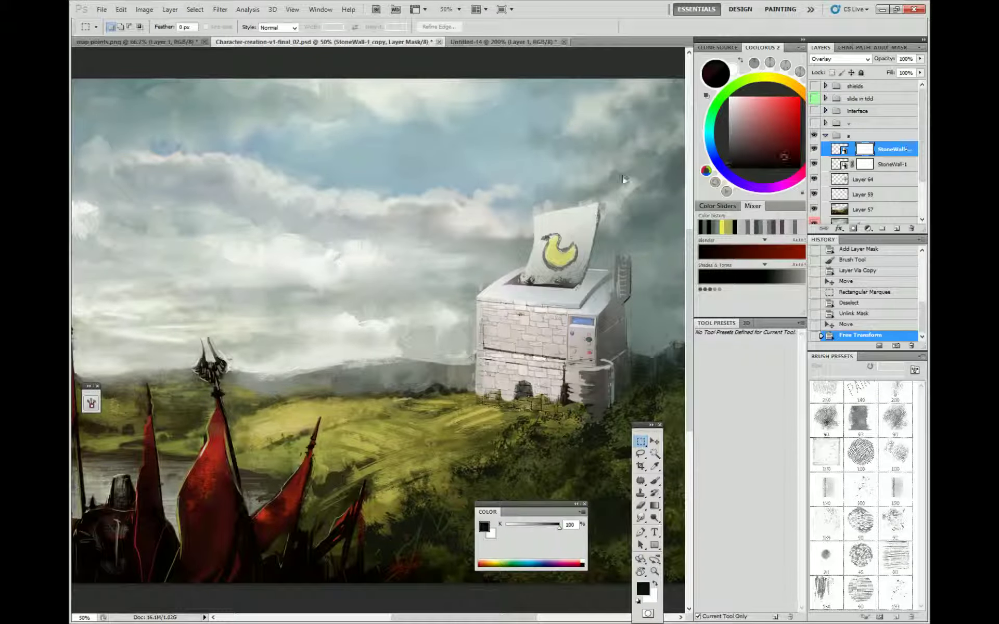
{"action": "key", "text": "b"}
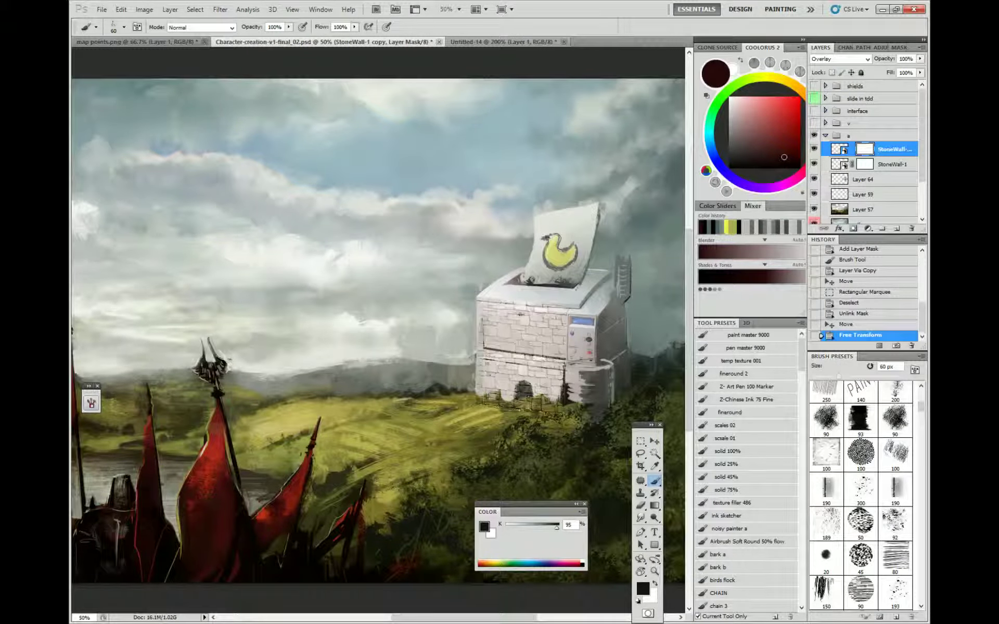
{"action": "left_click_drag", "start_coordinate": [484, 354], "coordinate": [564, 362]}
{"action": "left_click_drag", "start_coordinate": [482, 358], "coordinate": [564, 364]}
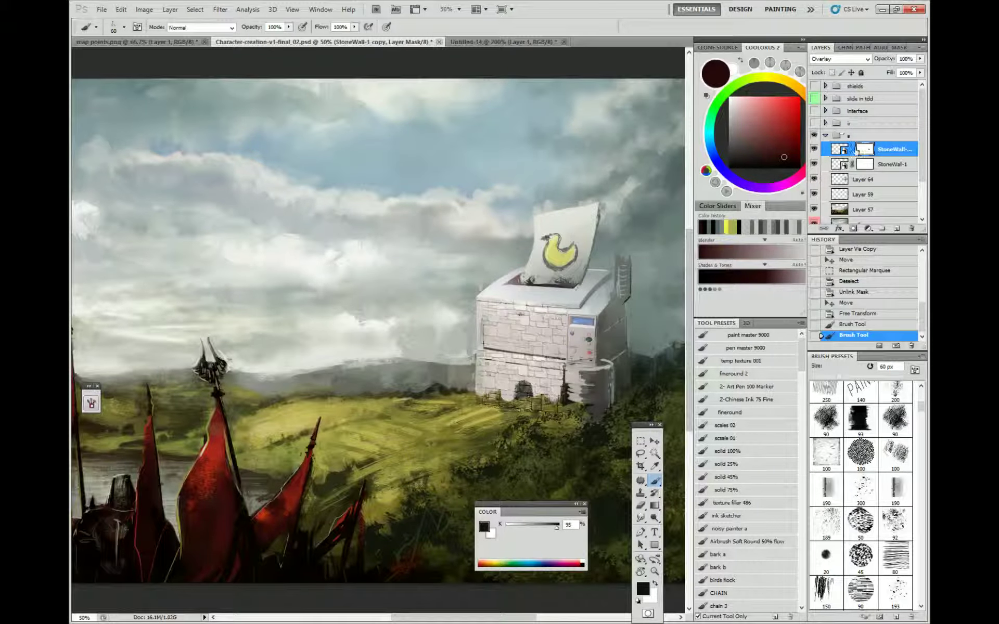
Brush near-black on the original StoneWall-1 mask along the printer's base to hide the texture over the grass.
{"action": "key", "text": "alt+bracketleft"}
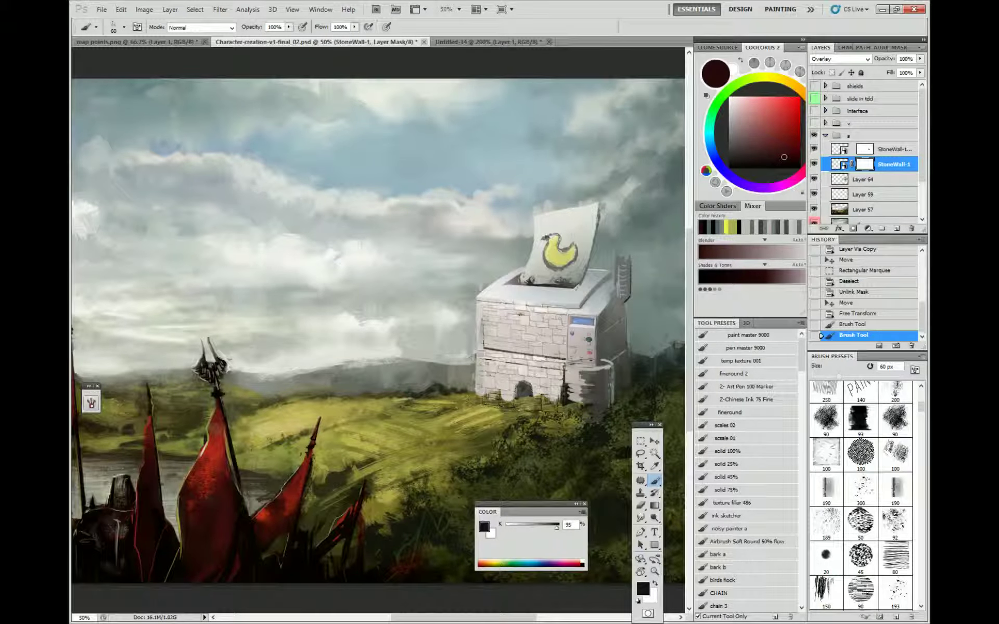
{"action": "left_click_drag", "start_coordinate": [472, 400], "coordinate": [567, 410]}
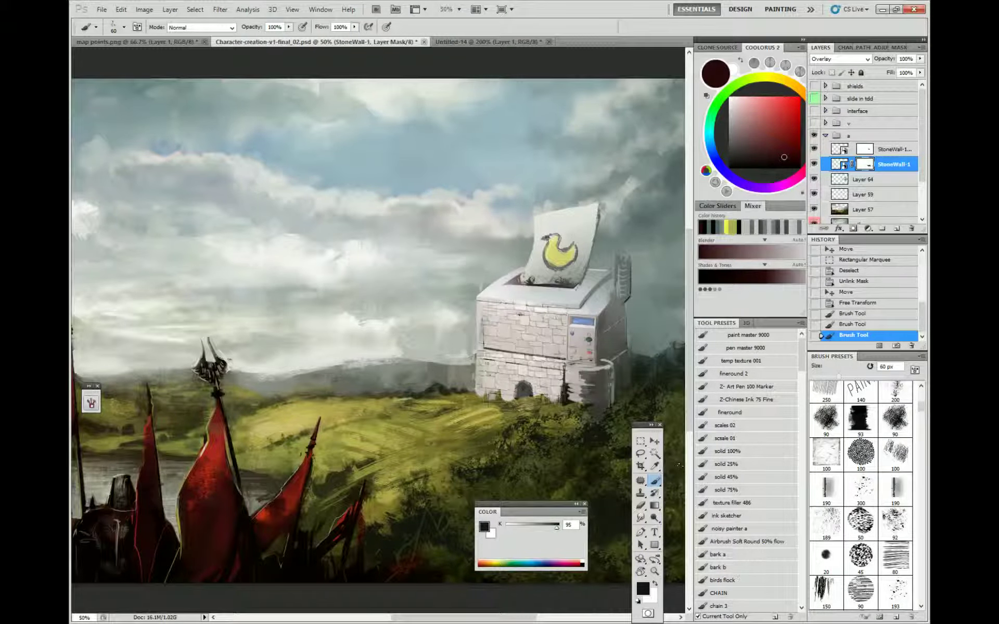
{"action": "left_click_drag", "start_coordinate": [499, 407], "coordinate": [468, 413]}
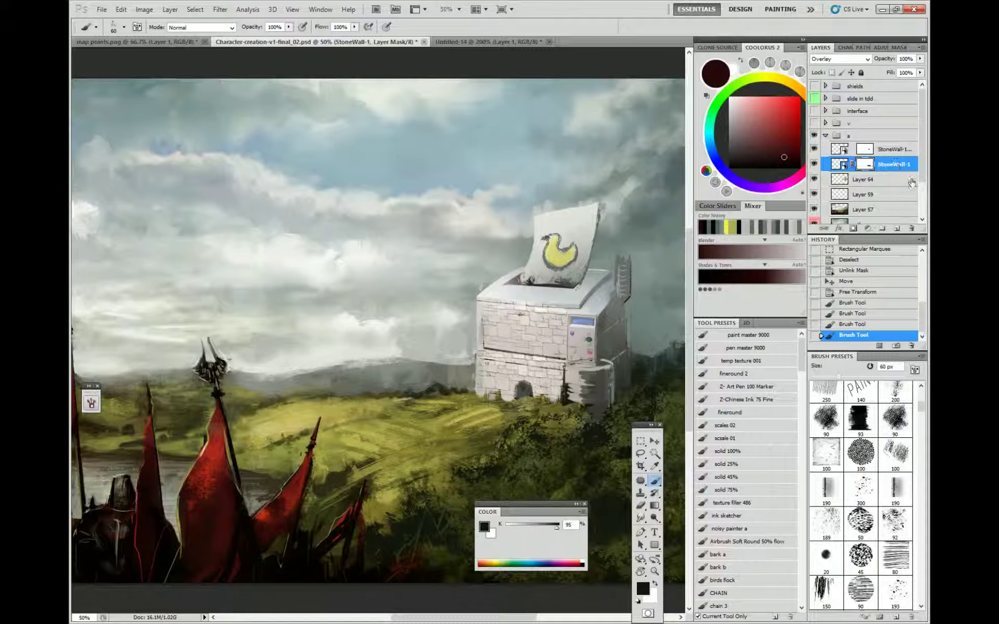
Create a new layer above the StoneWall layers and paint the arched doorway at the printer's base near-black, starting with a 49 px textured brush.
{"action": "left_click", "coordinate": [896, 228]}
{"action": "right_click", "coordinate": [513, 438]}
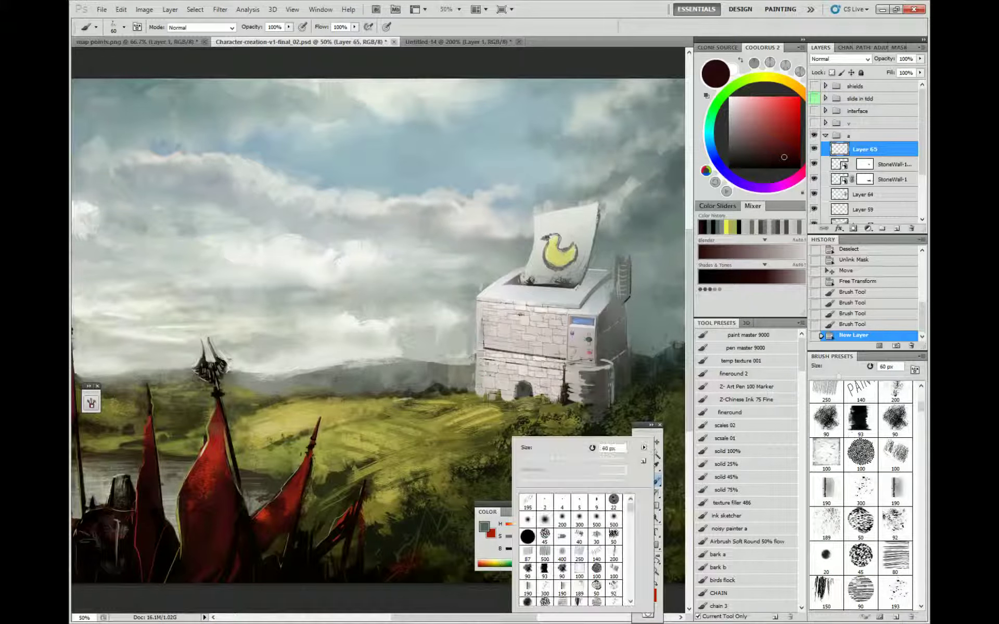
{"action": "left_click", "coordinate": [579, 601]}
{"action": "left_click", "coordinate": [547, 462]}
{"action": "left_click", "coordinate": [523, 390]}
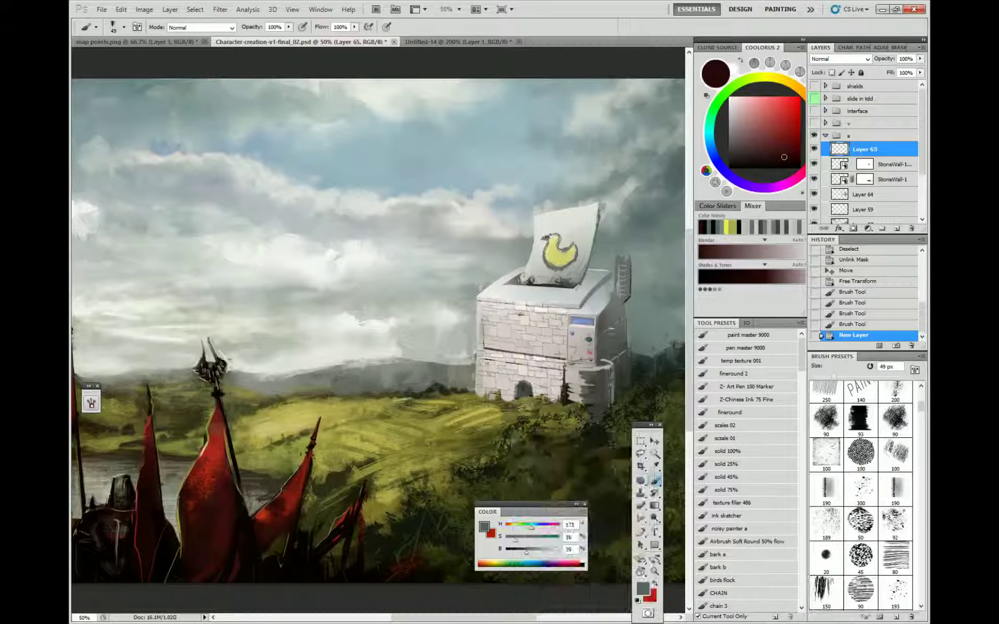
{"action": "left_click", "coordinate": [572, 398], "text": "alt"}
{"action": "mouse_move", "coordinate": [523, 385]}
{"action": "left_mouse_down"}
{"action": "mouse_move", "coordinate": [524, 408]}
{"action": "mouse_move", "coordinate": [522, 399]}
{"action": "left_mouse_up"}
{"action": "left_click_drag", "start_coordinate": [528, 386], "coordinate": [507, 413]}
{"action": "left_click_drag", "start_coordinate": [515, 407], "coordinate": [526, 408]}
{"action": "left_click_drag", "start_coordinate": [565, 427], "coordinate": [563, 427]}
Paint over the arched doorway at the printer's base with light stone colours sampled from the surrounding wall.
{"action": "left_click", "coordinate": [531, 378], "text": "alt"}
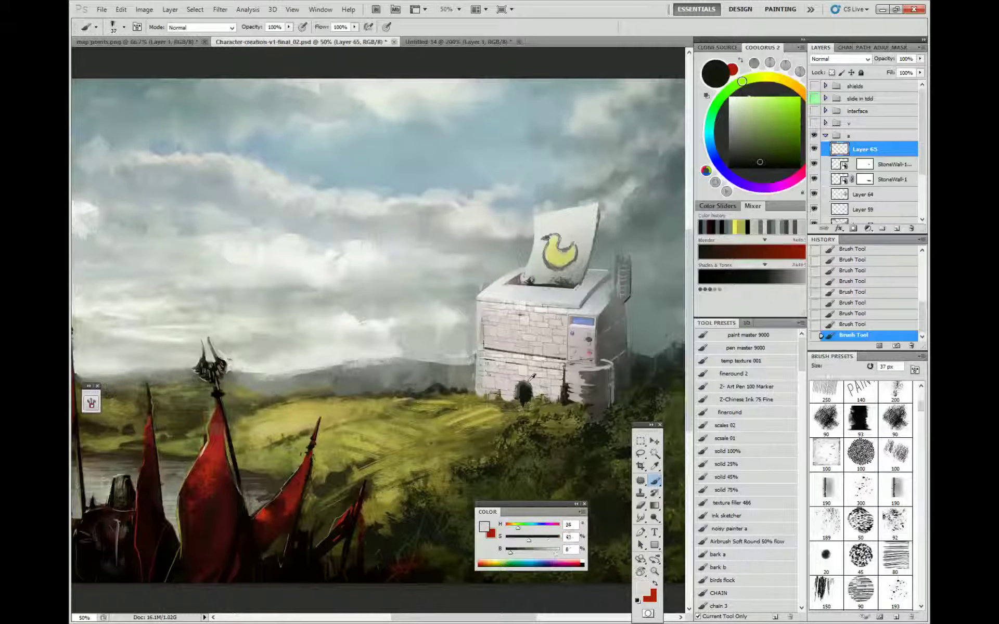
{"action": "left_click", "coordinate": [534, 383], "text": "alt"}
{"action": "mouse_move", "coordinate": [517, 386]}
{"action": "left_mouse_down"}
{"action": "mouse_move", "coordinate": [533, 384]}
{"action": "mouse_move", "coordinate": [532, 401]}
{"action": "left_mouse_up"}
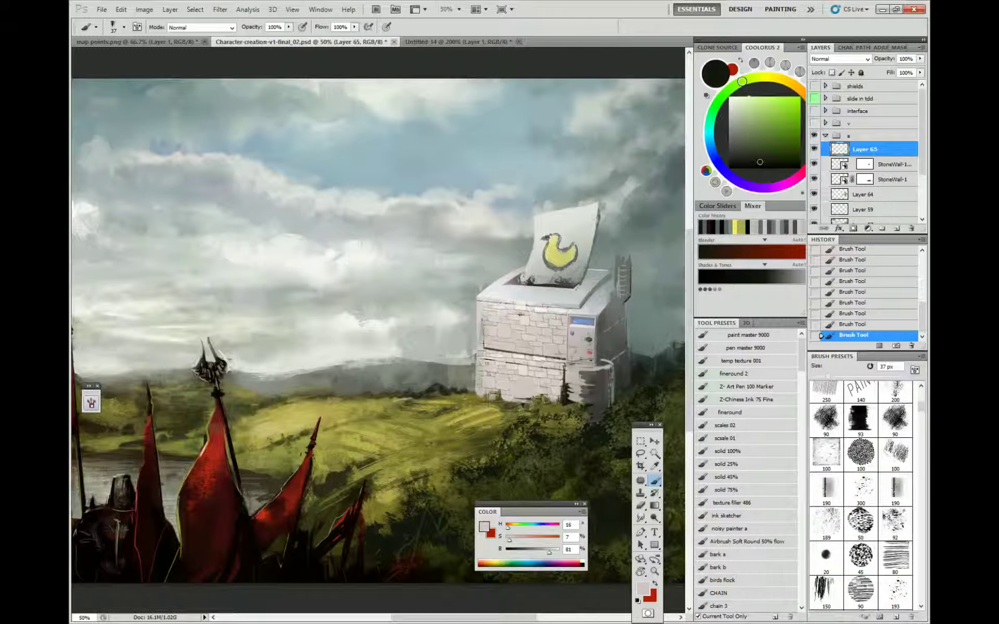
{"action": "left_click", "coordinate": [523, 371], "text": "alt"}
Switch to the solid 75% brush preset at 46 px and sample a dark olive from the printer's base for a smaller doorway.
{"action": "right_click", "coordinate": [551, 371]}
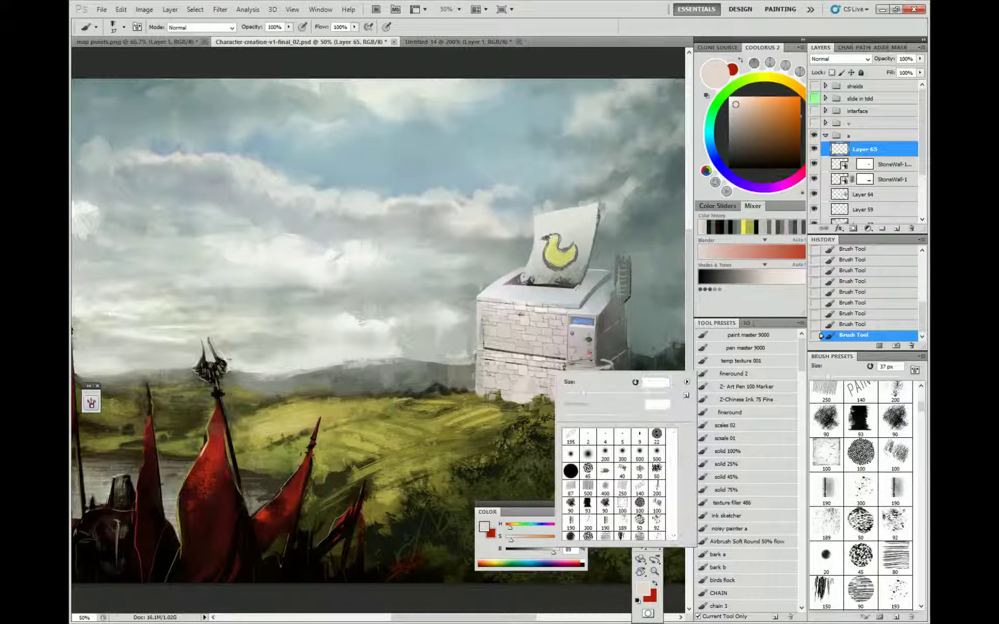
{"action": "left_click", "coordinate": [753, 451]}
{"action": "left_click", "coordinate": [735, 492]}
{"action": "right_click", "coordinate": [559, 420]}
{"action": "left_click_drag", "start_coordinate": [599, 448], "coordinate": [594, 449]}
{"action": "left_click", "coordinate": [567, 400], "text": "alt"}
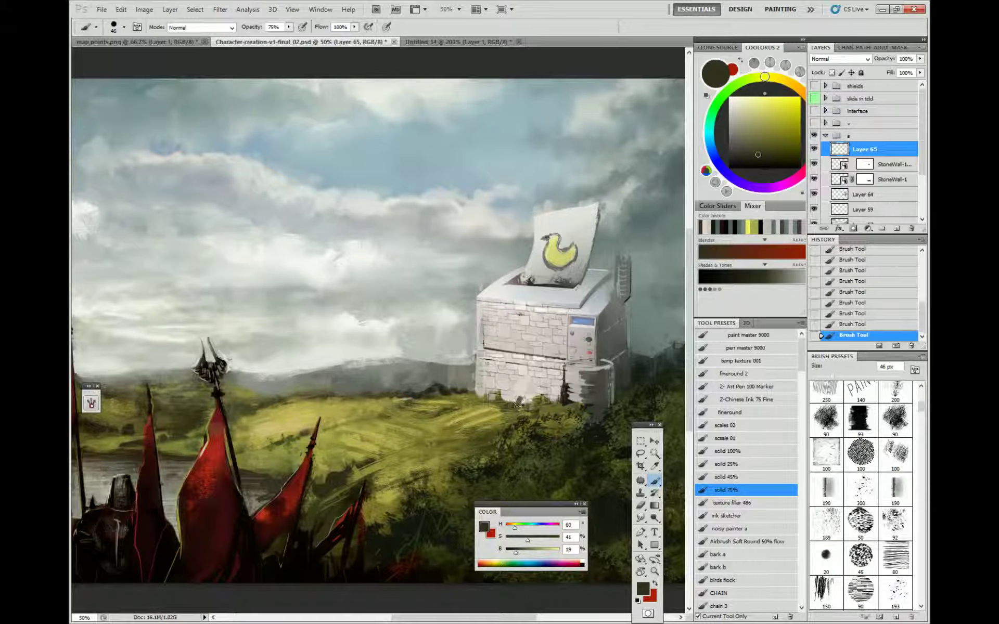
Paint a small light grey door at the printer's base with a 12 px brush, using grey sampled from the printer.
{"action": "right_click", "coordinate": [578, 364]}
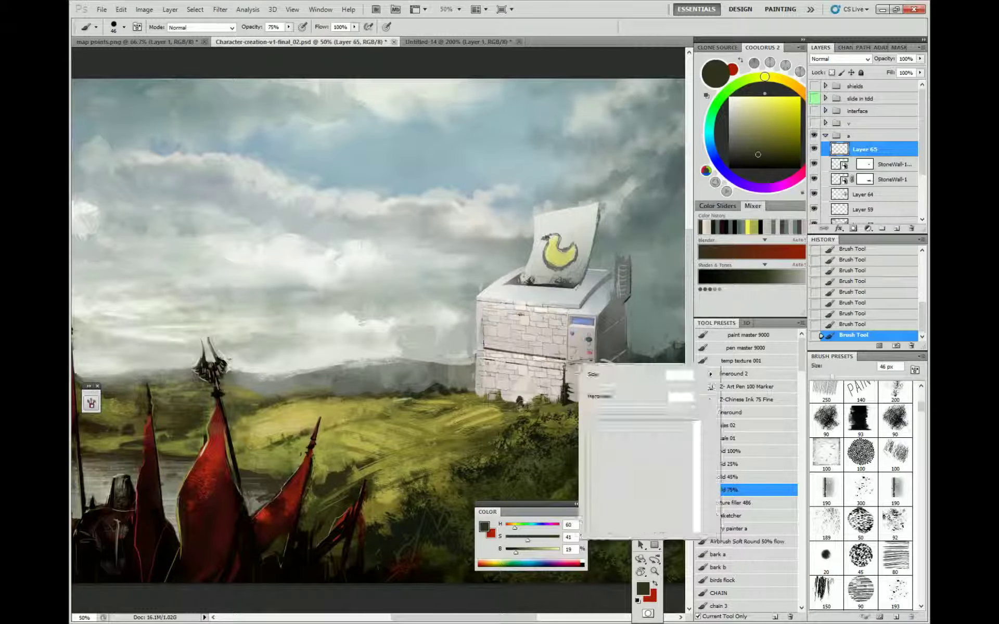
{"action": "left_click_drag", "start_coordinate": [613, 389], "coordinate": [607, 389]}
{"action": "key", "text": "Return"}
{"action": "left_click", "coordinate": [595, 325], "text": "alt"}
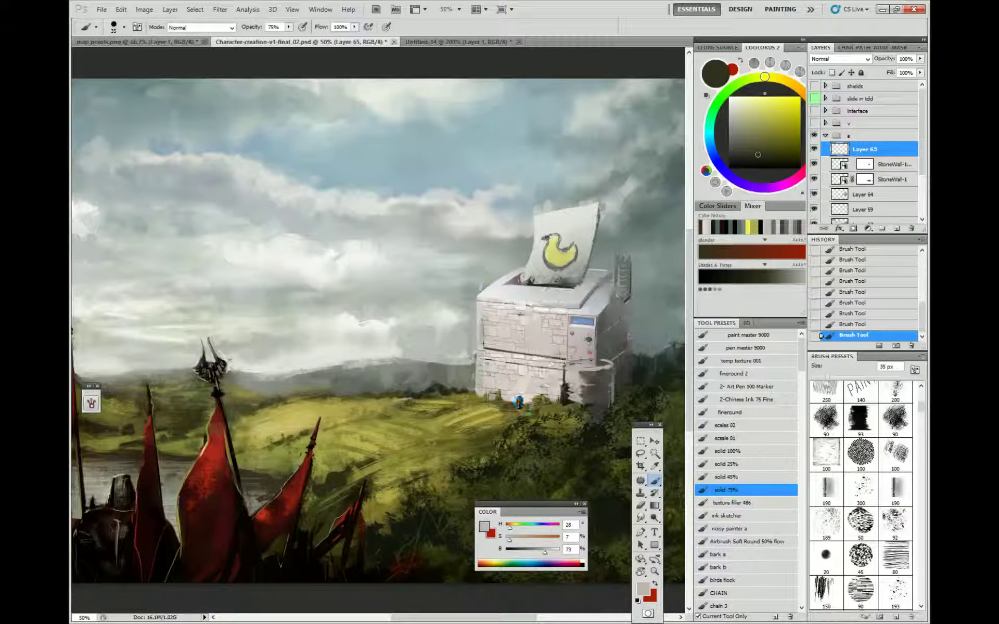
{"action": "right_click", "coordinate": [559, 389]}
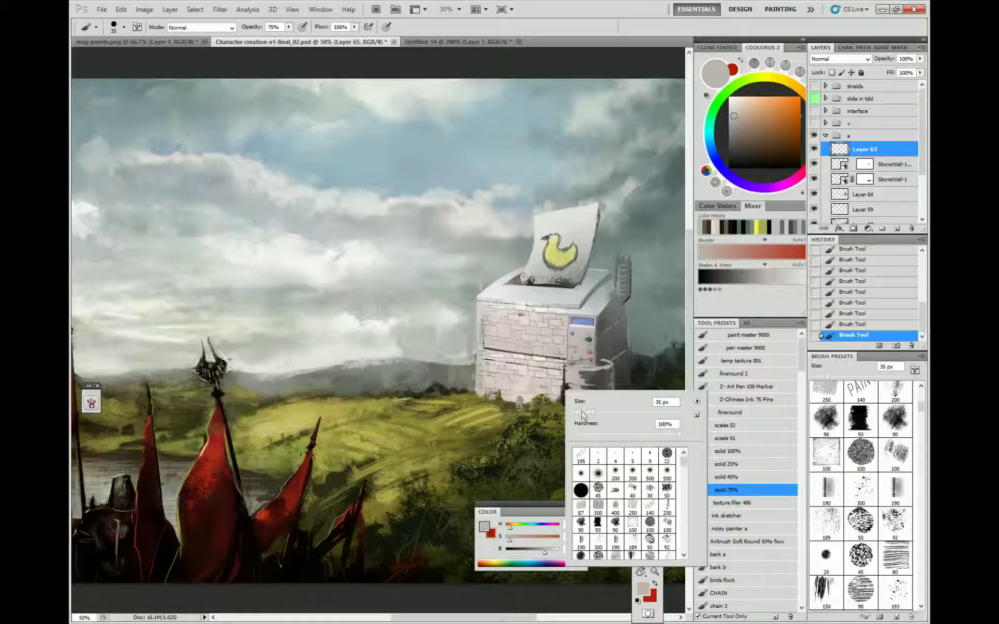
{"action": "left_click_drag", "start_coordinate": [594, 414], "coordinate": [583, 414]}
{"action": "key", "text": "Return"}
{"action": "left_click_drag", "start_coordinate": [520, 395], "coordinate": [519, 405]}
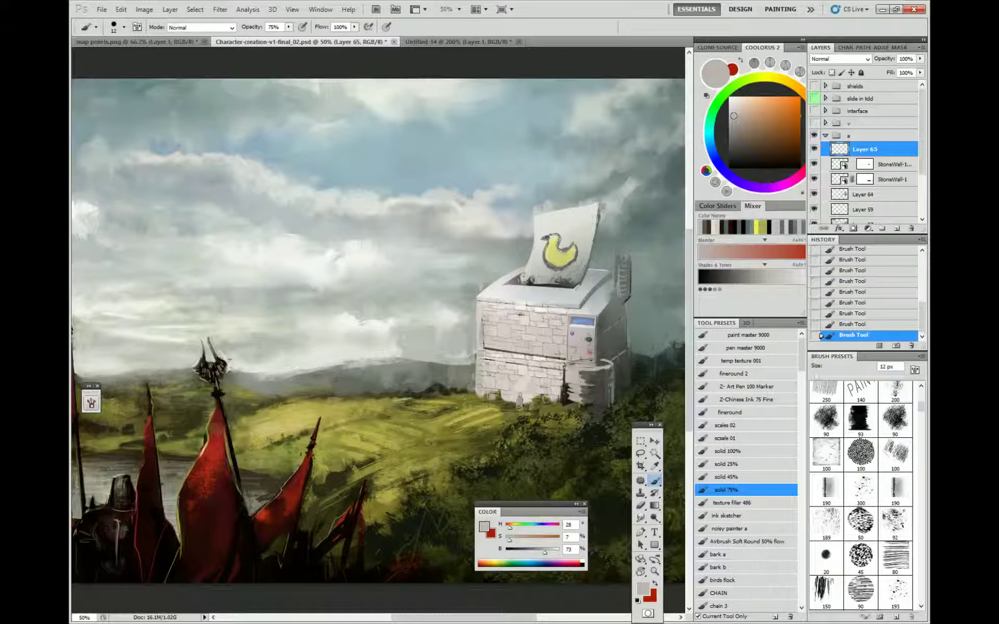
Paint small near-black trees and bushes along the front of the printer's base with a 60 px brush.
{"action": "right_click", "coordinate": [567, 376]}
{"action": "left_click_drag", "start_coordinate": [582, 385], "coordinate": [613, 385]}
{"action": "key", "text": "Return"}
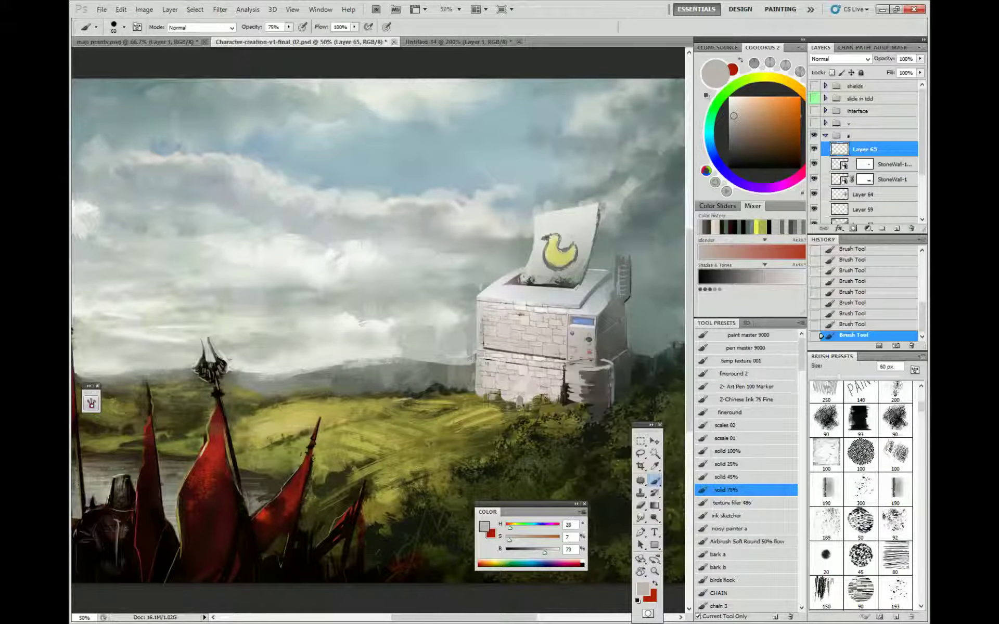
{"action": "left_click", "coordinate": [565, 399], "text": "alt"}
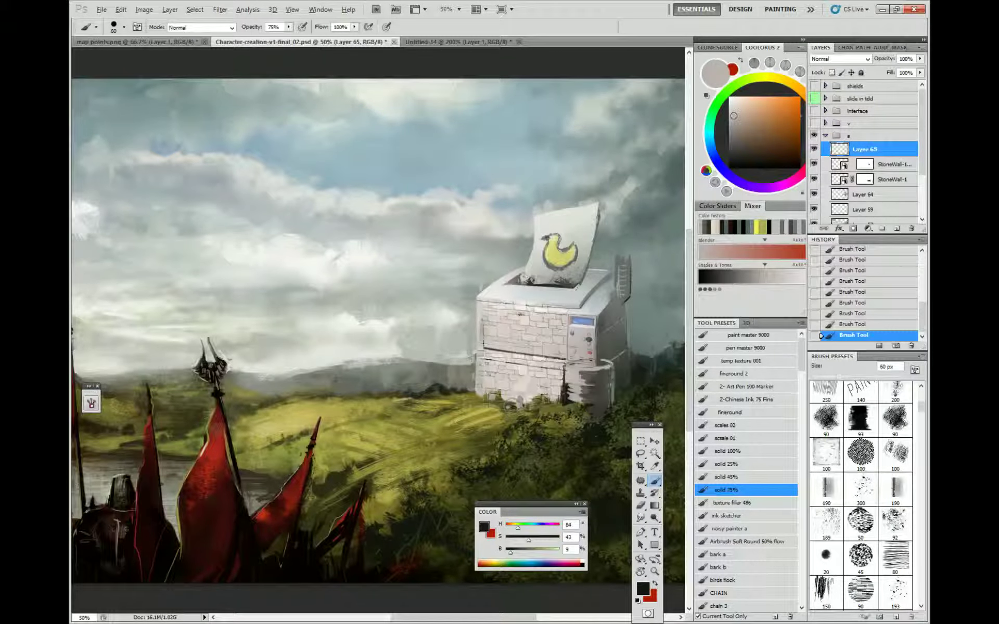
{"action": "left_click_drag", "start_coordinate": [496, 404], "coordinate": [458, 395]}
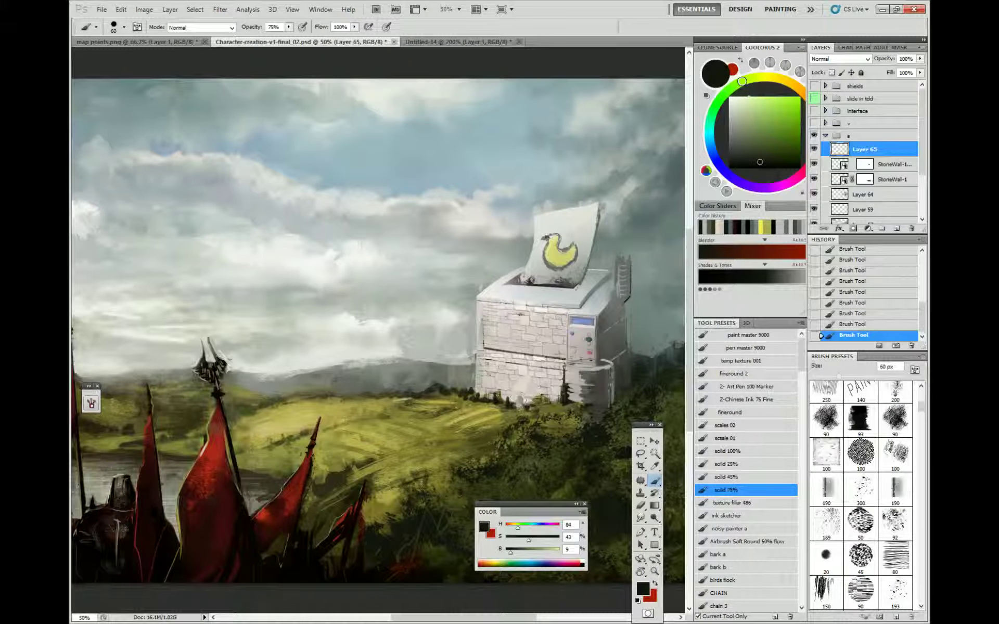
Reduce the brush to 39 px and pick a muted brown-grey with hue 38, saturation 27 and brightness 36.
{"action": "right_click", "coordinate": [535, 405]}
{"action": "left_click_drag", "start_coordinate": [571, 426], "coordinate": [563, 426]}
{"action": "left_click", "coordinate": [370, 537]}
{"action": "left_click_drag", "start_coordinate": [426, 415], "coordinate": [328, 482]}
{"action": "right_click", "coordinate": [530, 406]}
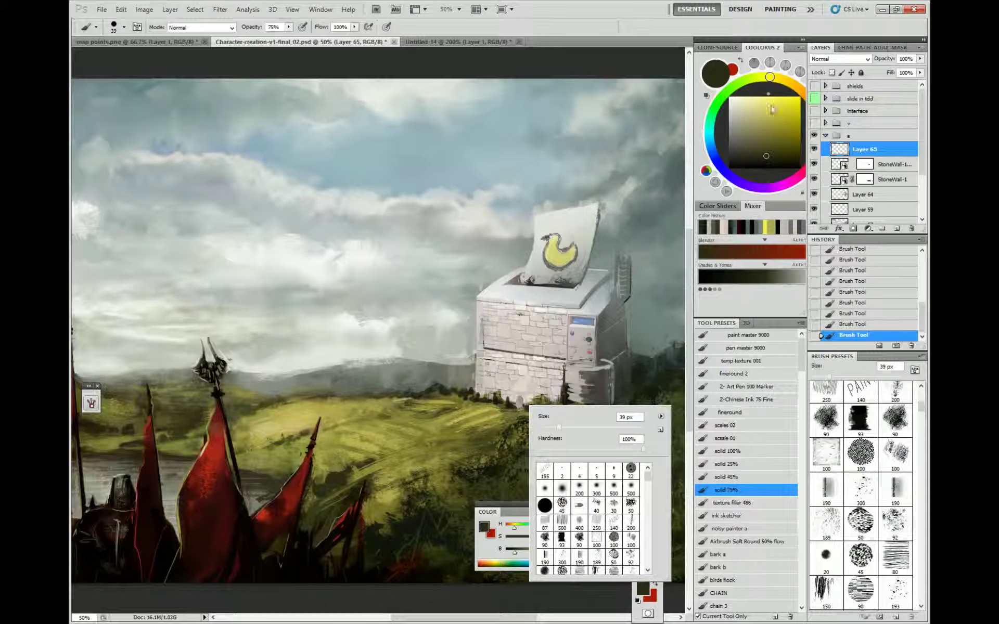
{"action": "left_click", "coordinate": [801, 94]}
{"action": "left_click", "coordinate": [750, 147]}
{"action": "left_click", "coordinate": [749, 143]}
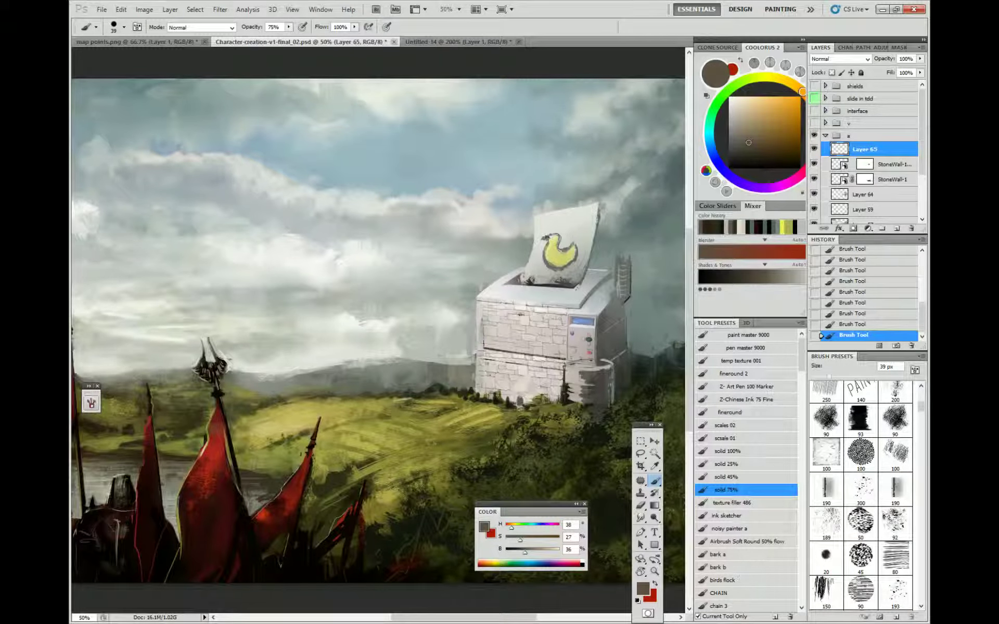
Paint the dark opening of the small doorway with a 6 px brush in a sampled near-black.
{"action": "right_click", "coordinate": [567, 342]}
{"action": "left_click", "coordinate": [583, 370]}
{"action": "left_click", "coordinate": [564, 289]}
{"action": "left_click", "coordinate": [563, 287], "text": "alt"}
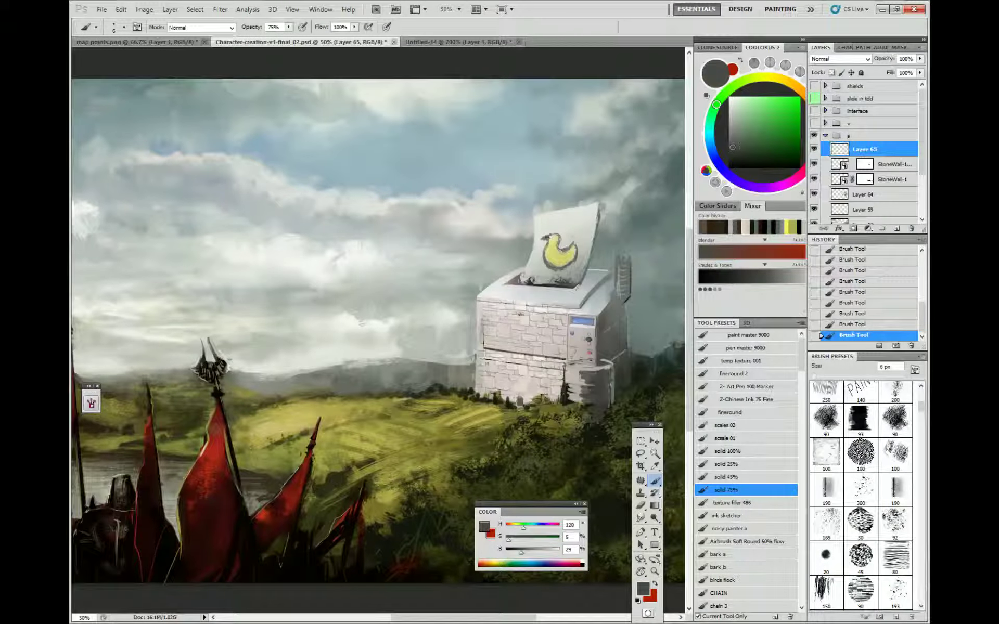
{"action": "left_click", "coordinate": [562, 394], "text": "alt"}
{"action": "left_click_drag", "start_coordinate": [518, 403], "coordinate": [520, 395]}
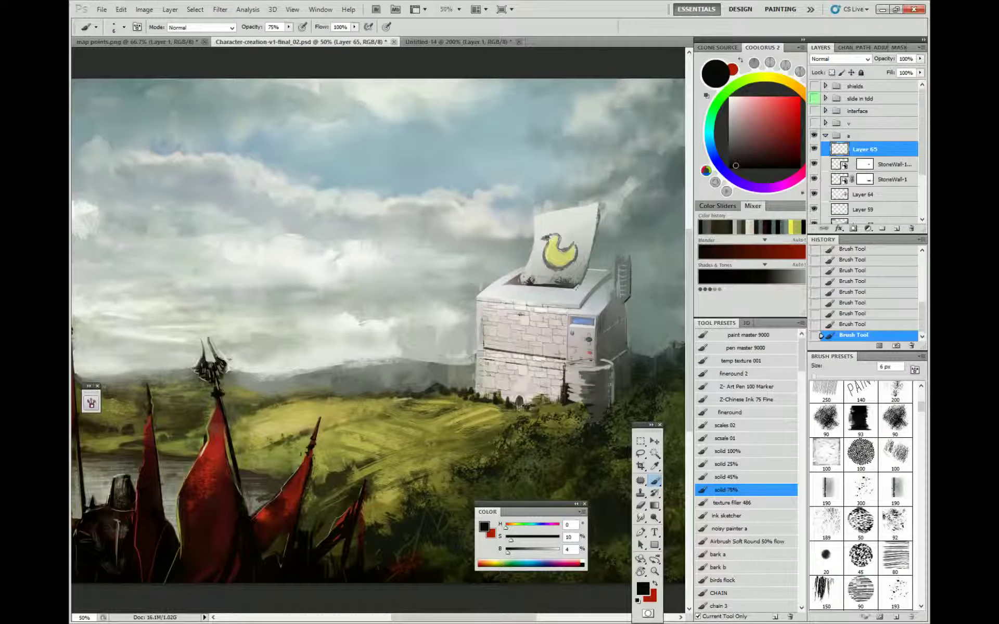
Paint battlement-like marks along the upper edge of the printer's front with a 35 px brush in greys sampled from the printer.
{"action": "right_click", "coordinate": [529, 392]}
{"action": "key", "text": "Return"}
{"action": "right_click", "coordinate": [558, 310]}
{"action": "left_click", "coordinate": [613, 300]}
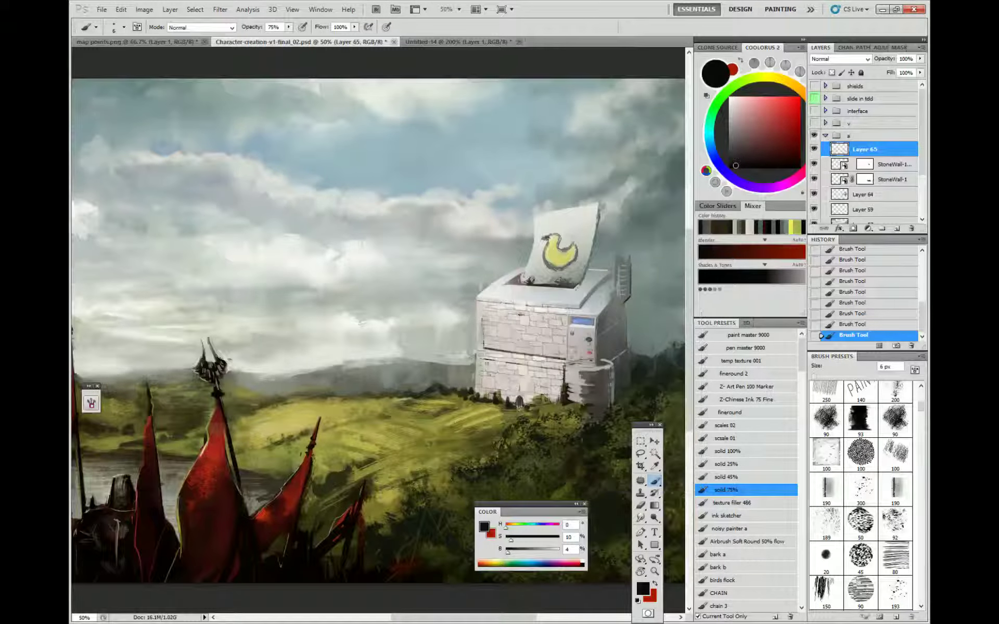
{"action": "right_click", "coordinate": [512, 304]}
{"action": "left_click", "coordinate": [538, 326]}
{"action": "left_click", "coordinate": [523, 275]}
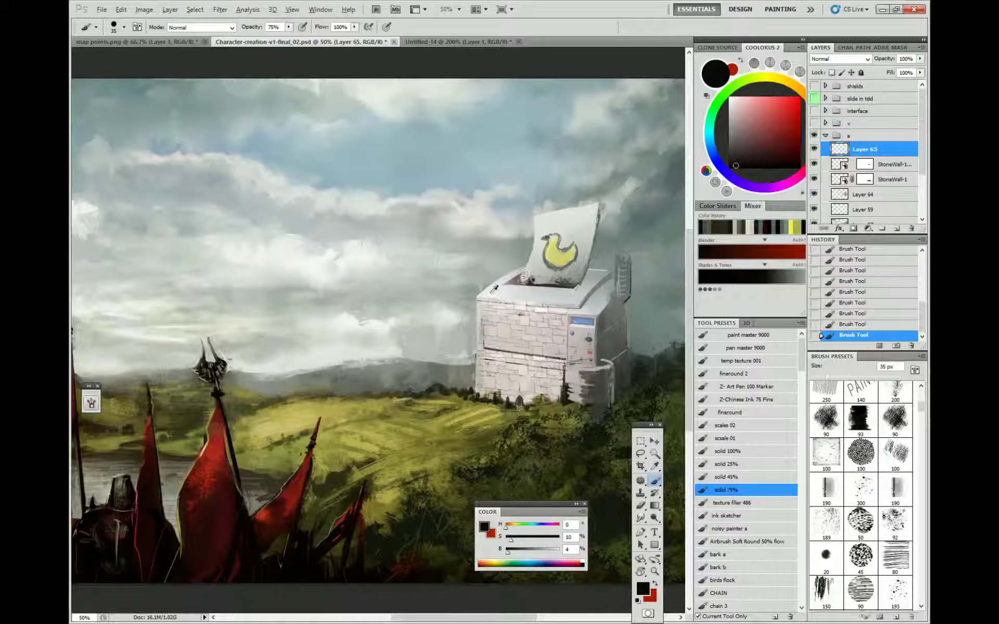
{"action": "left_click", "coordinate": [491, 293], "text": "alt"}
{"action": "left_click", "coordinate": [479, 303], "text": "alt"}
{"action": "left_click", "coordinate": [516, 279], "text": "alt"}
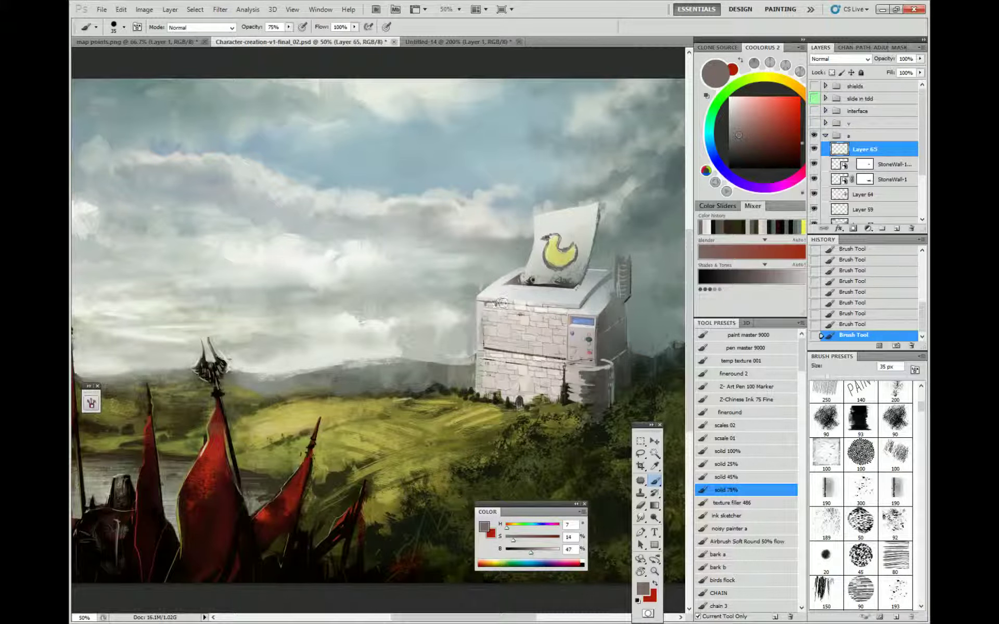
{"action": "left_click_drag", "start_coordinate": [501, 302], "coordinate": [518, 306]}
{"action": "left_click", "coordinate": [491, 349], "text": "alt"}
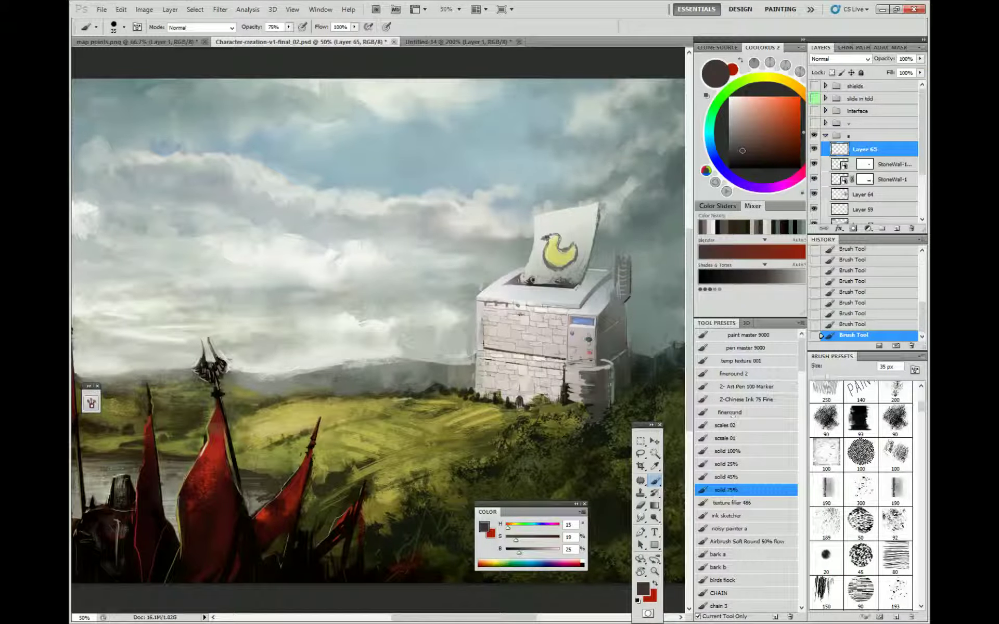
Paint over the curved light line at the top of the round corner tower with light grey sampled nearby.
{"action": "mouse_move", "coordinate": [630, 333]}
{"action": "left_mouse_down"}
{"action": "mouse_move", "coordinate": [573, 296]}
{"action": "mouse_move", "coordinate": [543, 348]}
{"action": "left_mouse_up"}
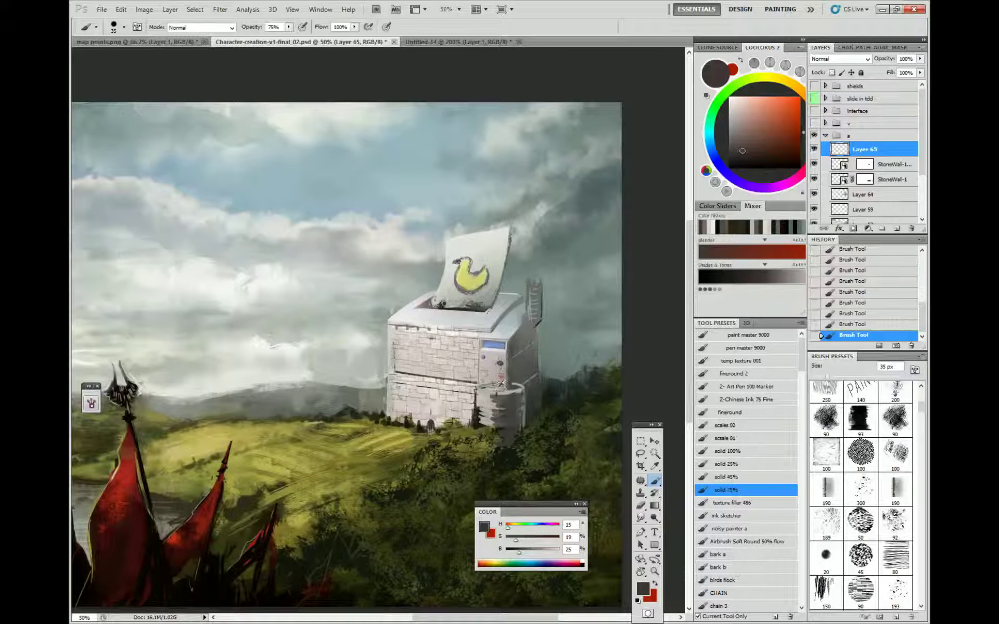
{"action": "left_click", "coordinate": [499, 384], "text": "alt"}
{"action": "mouse_move", "coordinate": [499, 385]}
{"action": "left_mouse_down"}
{"action": "mouse_move", "coordinate": [520, 396]}
{"action": "mouse_move", "coordinate": [483, 388]}
{"action": "left_mouse_up"}
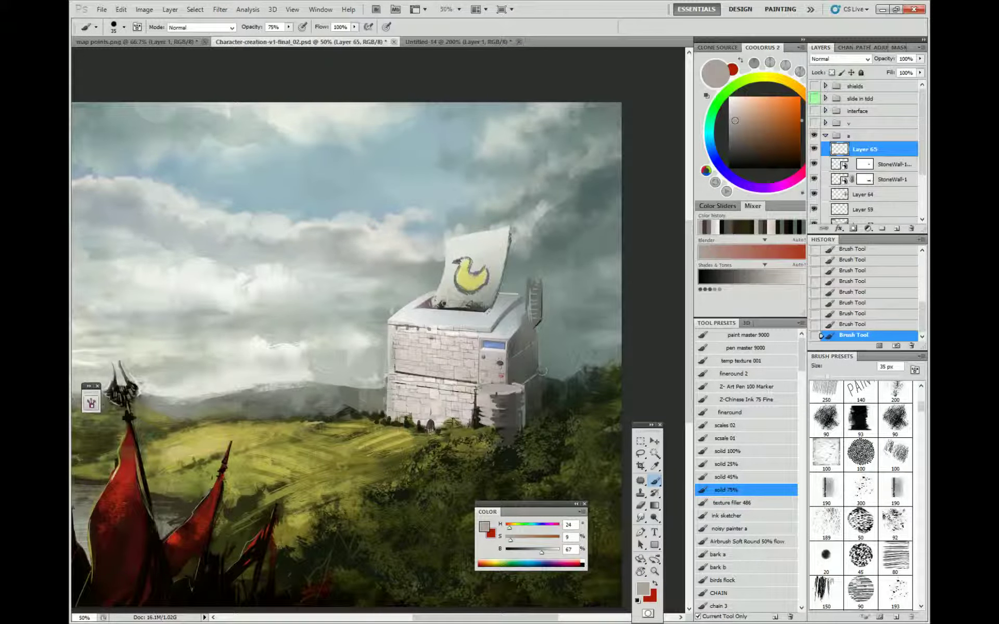
Paint a row of small near-black window slits across the printer's lower front wall.
{"action": "left_click_drag", "start_coordinate": [559, 356], "coordinate": [556, 308]}
{"action": "left_click", "coordinate": [436, 368], "text": "alt"}
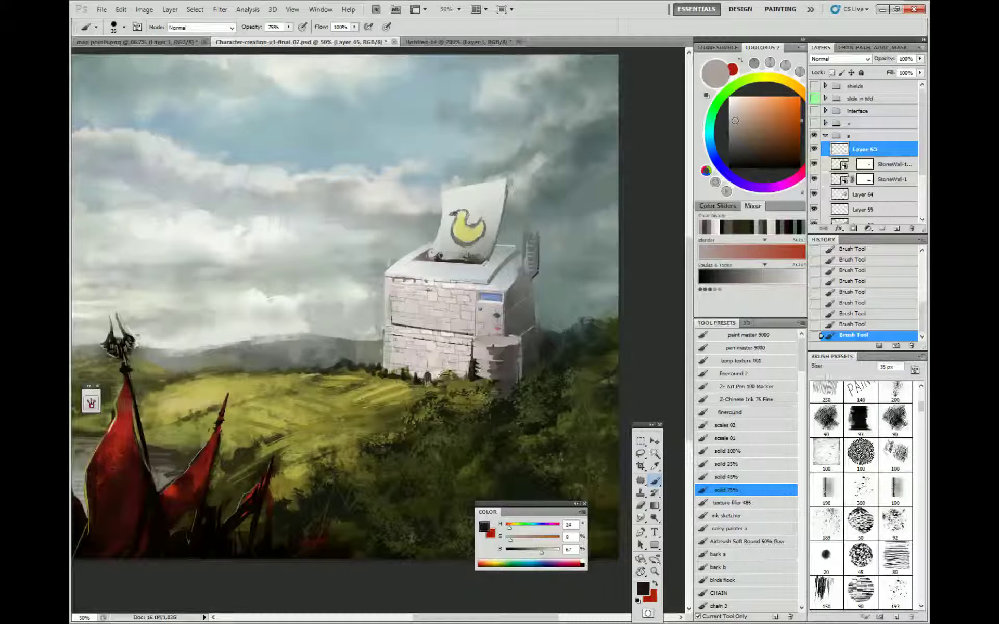
{"action": "left_click", "coordinate": [430, 360], "text": "alt"}
{"action": "left_click_drag", "start_coordinate": [396, 348], "coordinate": [396, 354]}
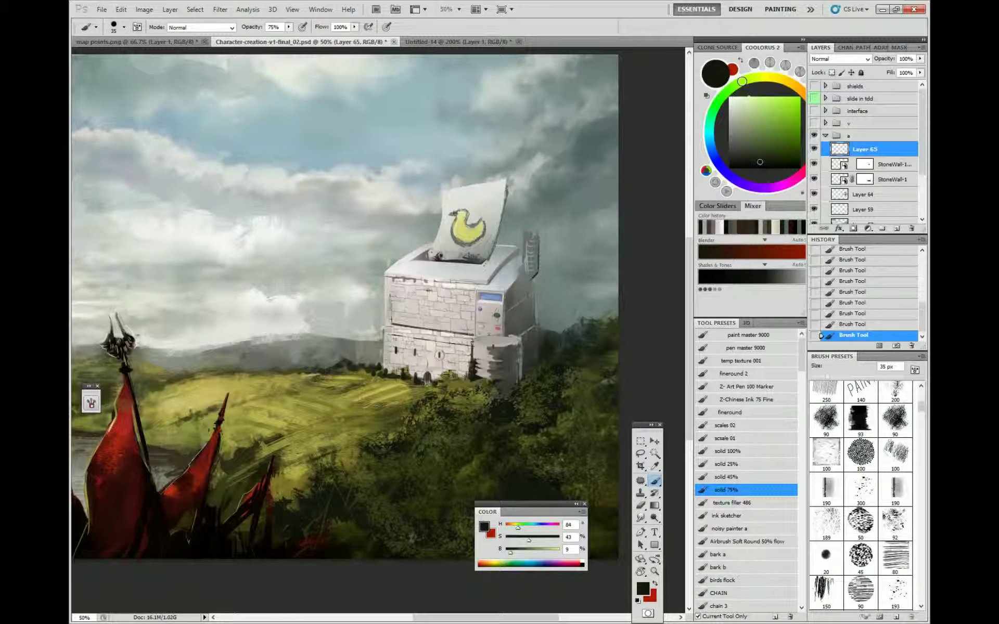
Paint out the seam between the upper and lower front panels with a 64 px textured brush in sampled light stone colour.
{"action": "right_click", "coordinate": [457, 356]}
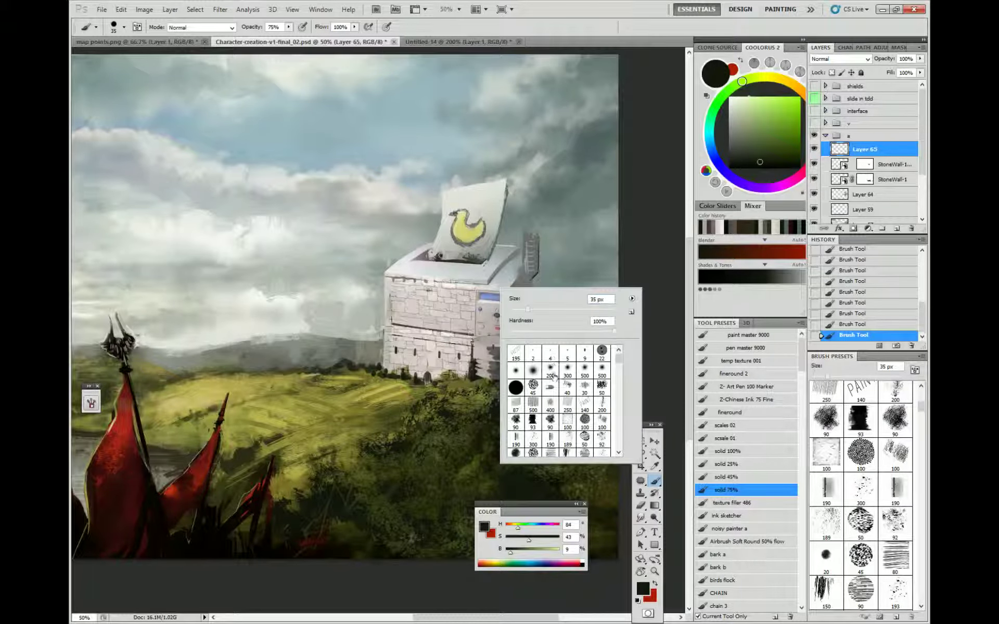
{"action": "left_click", "coordinate": [567, 454]}
{"action": "left_click", "coordinate": [451, 328], "text": "alt"}
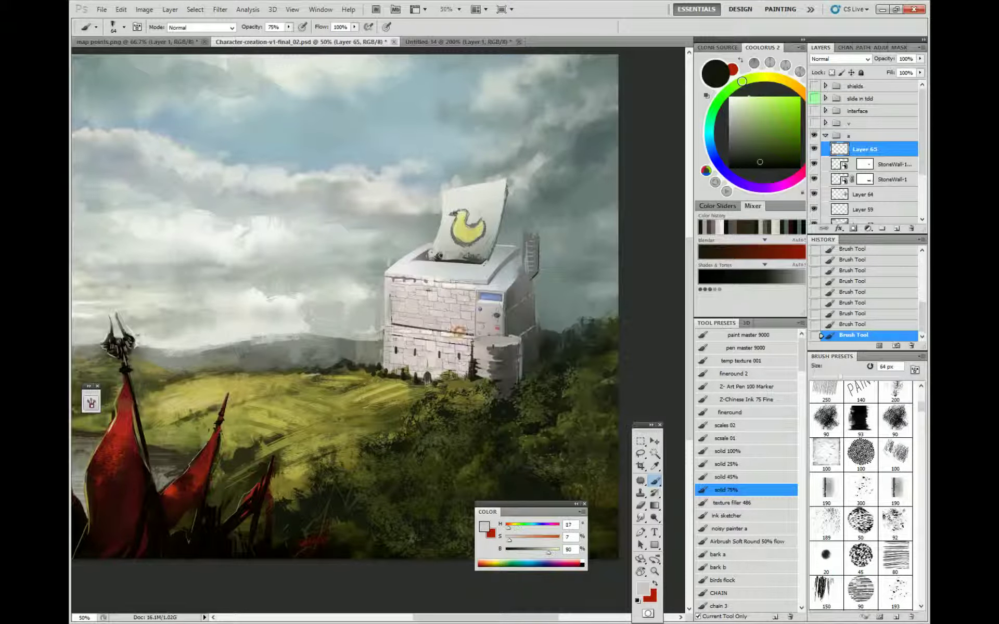
{"action": "mouse_move", "coordinate": [468, 332]}
{"action": "left_mouse_down"}
{"action": "mouse_move", "coordinate": [397, 328]}
{"action": "mouse_move", "coordinate": [408, 327]}
{"action": "mouse_move", "coordinate": [392, 308]}
{"action": "mouse_move", "coordinate": [432, 329]}
{"action": "mouse_move", "coordinate": [419, 332]}
{"action": "mouse_move", "coordinate": [394, 298]}
{"action": "left_mouse_up"}
Brush a warm near-white with hue 22, saturation 4 and brightness 98 over parts of the printer's front wall.
{"action": "left_click", "coordinate": [420, 345], "text": "alt"}
{"action": "left_click", "coordinate": [429, 333], "text": "alt"}
{"action": "left_click", "coordinate": [733, 99]}
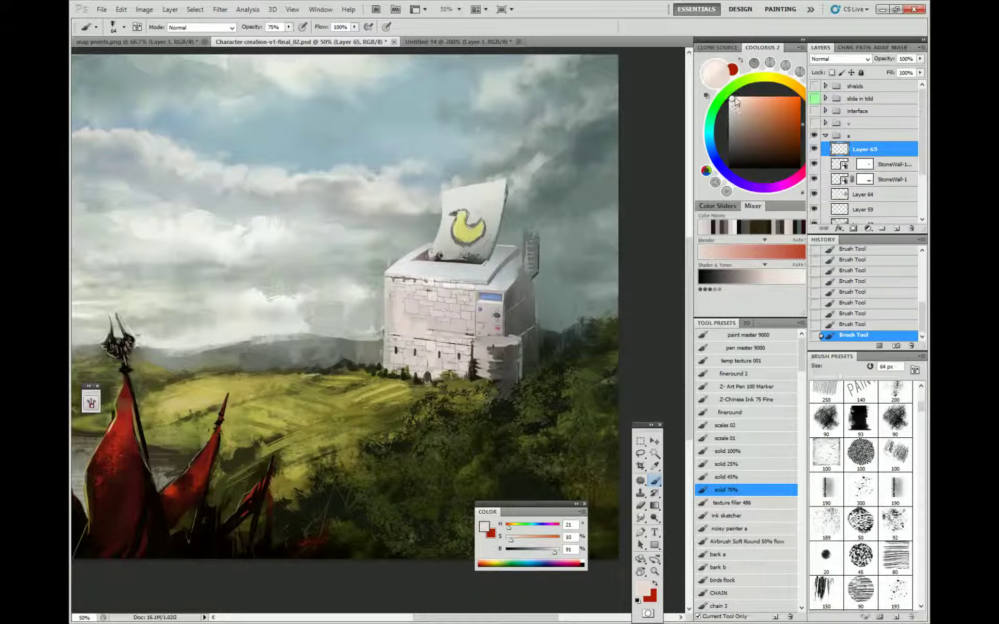
{"action": "left_click_drag", "start_coordinate": [423, 333], "coordinate": [386, 298]}
Add fine near-white highlights around the lower front wall's window slits with an 11 px brush.
{"action": "right_click", "coordinate": [486, 303]}
{"action": "left_click", "coordinate": [502, 318]}
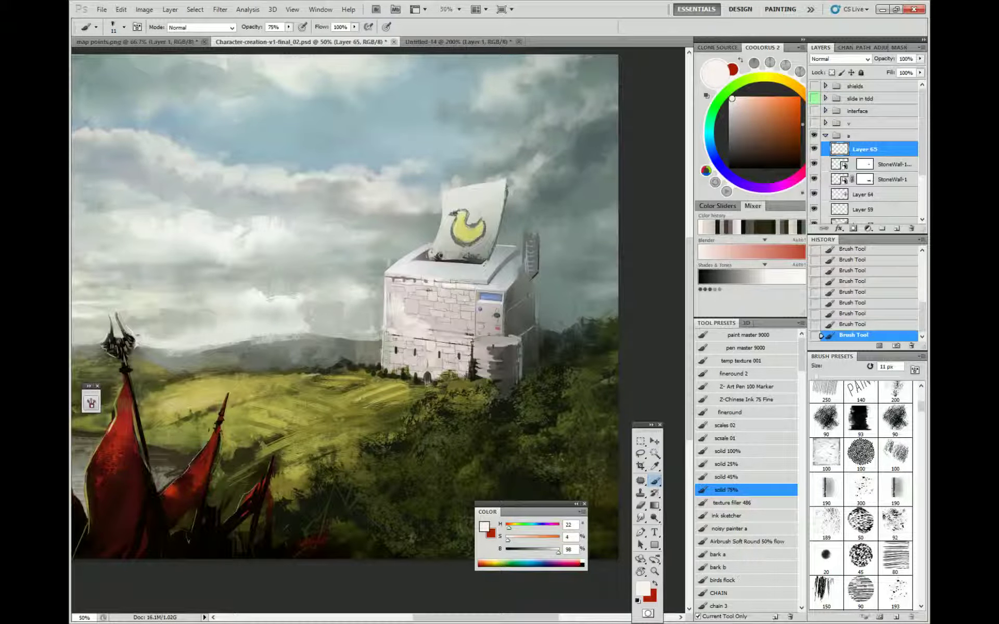
{"action": "mouse_move", "coordinate": [436, 341]}
{"action": "left_mouse_down"}
{"action": "mouse_move", "coordinate": [467, 343]}
{"action": "mouse_move", "coordinate": [435, 342]}
{"action": "left_mouse_up"}
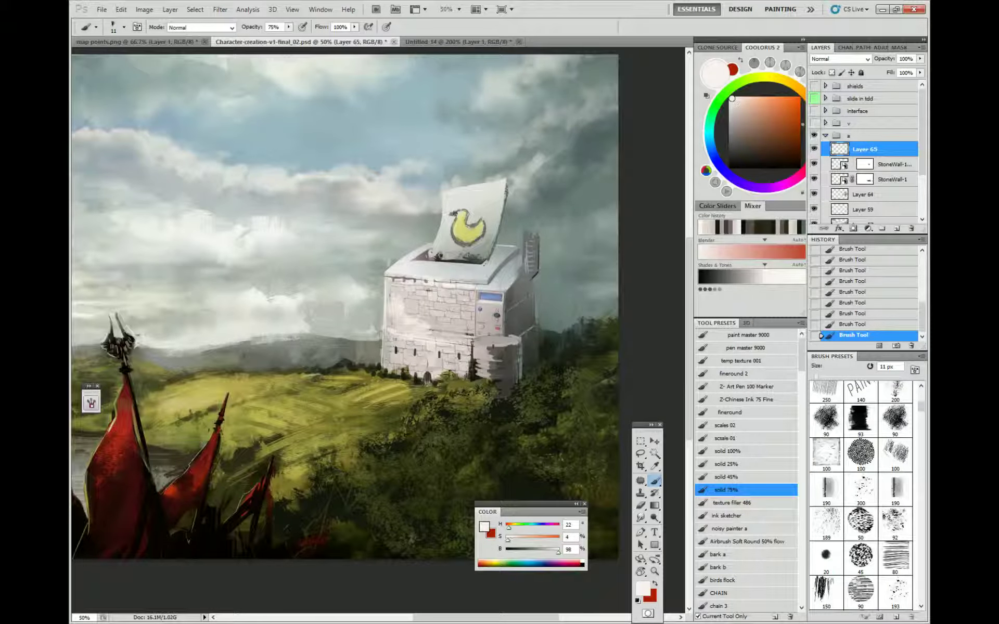
Enlarge the brush to 48 px and touch up the upper edge of the front wall with greys sampled from the printer's lid.
{"action": "right_click", "coordinate": [465, 346]}
{"action": "left_click", "coordinate": [501, 375]}
{"action": "left_click", "coordinate": [476, 267]}
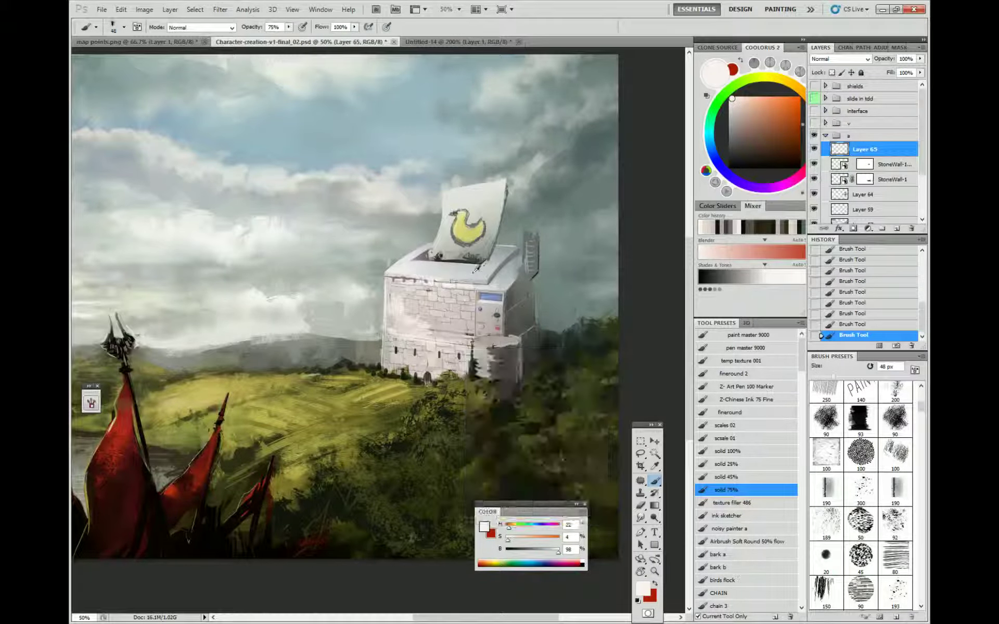
{"action": "left_click", "coordinate": [414, 278], "text": "alt"}
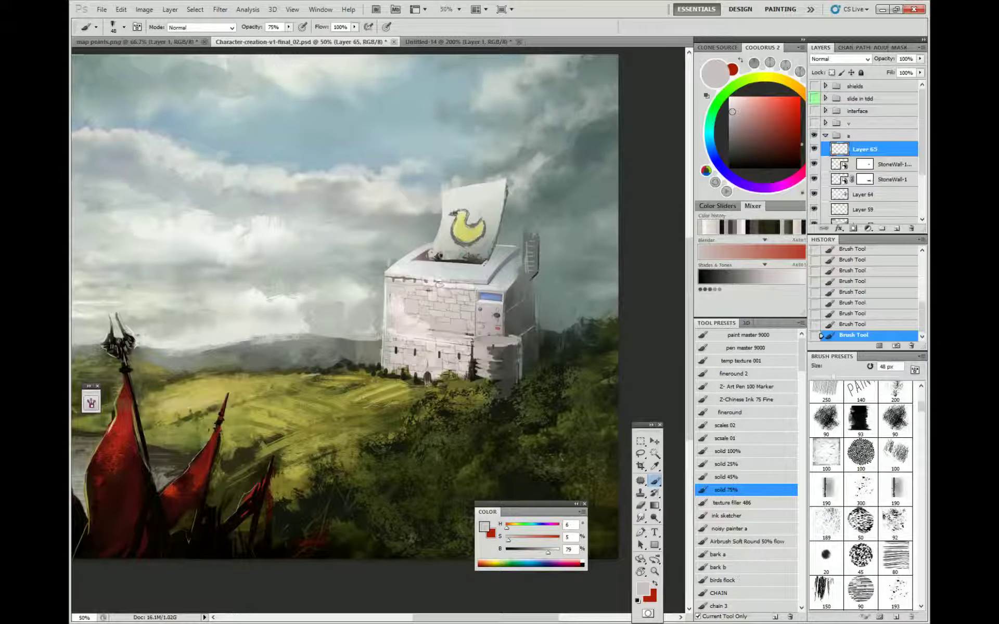
{"action": "left_click", "coordinate": [412, 266], "text": "alt"}
Reduce the brush to 25 px and paint along the lid's front edge in light greys sampled from the printer.
{"action": "right_click", "coordinate": [462, 287]}
{"action": "left_click", "coordinate": [483, 315]}
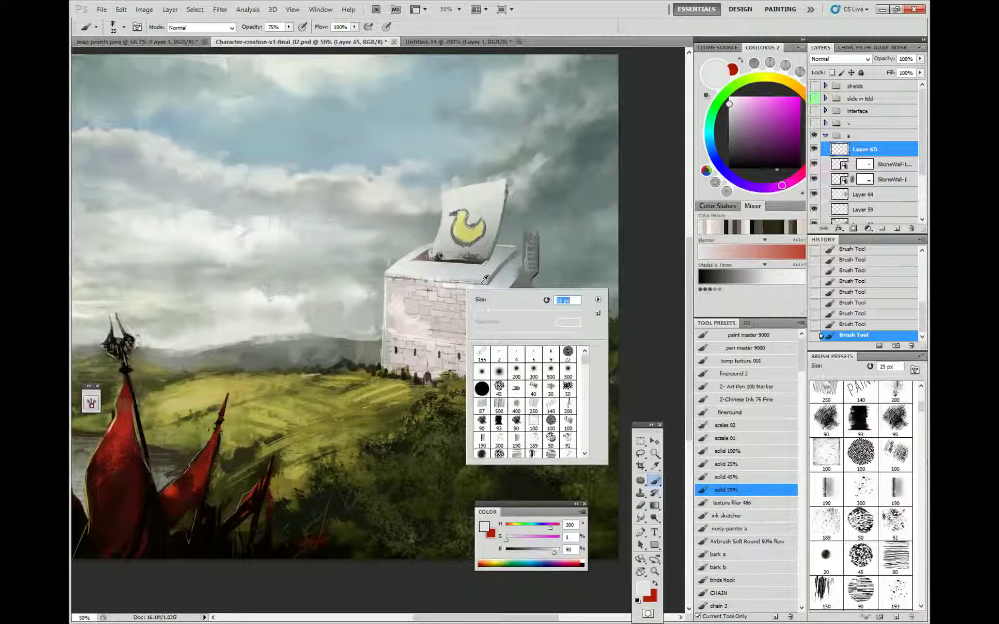
{"action": "left_click", "coordinate": [479, 283], "text": "alt"}
{"action": "left_click_drag", "start_coordinate": [389, 277], "coordinate": [431, 280]}
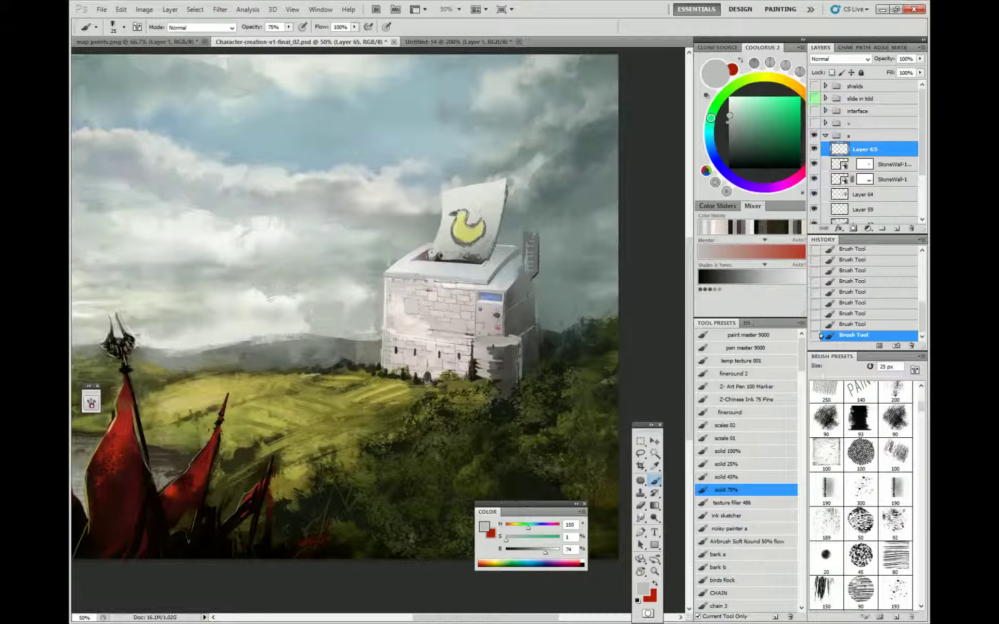
{"action": "left_click", "coordinate": [432, 266], "text": "alt"}
Draw fine panel lines on the printer's lid and rough dark detail along the paper slot with a 9 px brush in sampled dark tones.
{"action": "right_click", "coordinate": [485, 265]}
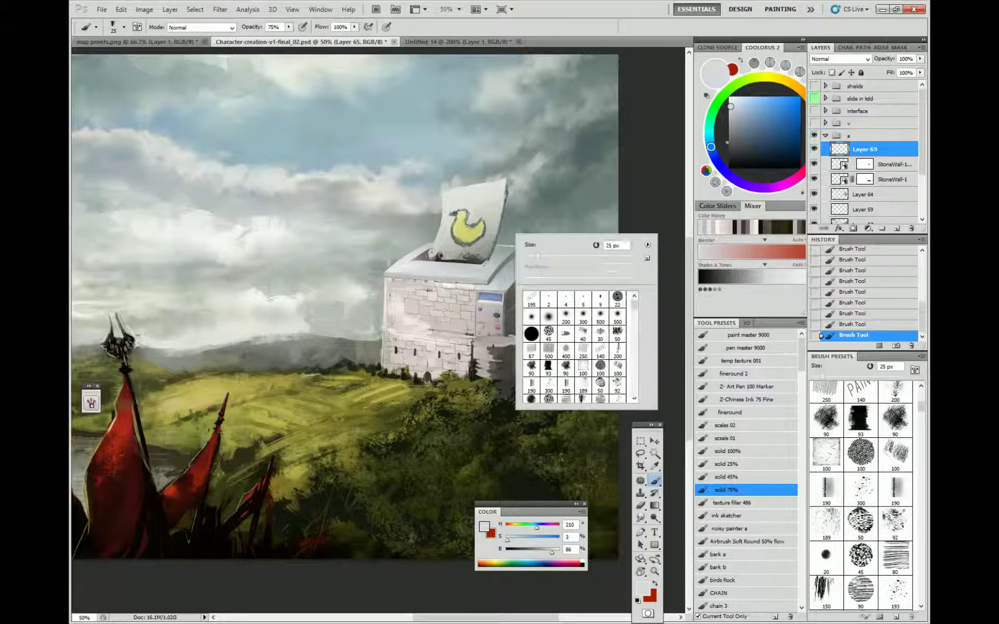
{"action": "left_click", "coordinate": [600, 299]}
{"action": "left_click", "coordinate": [465, 258], "text": "alt"}
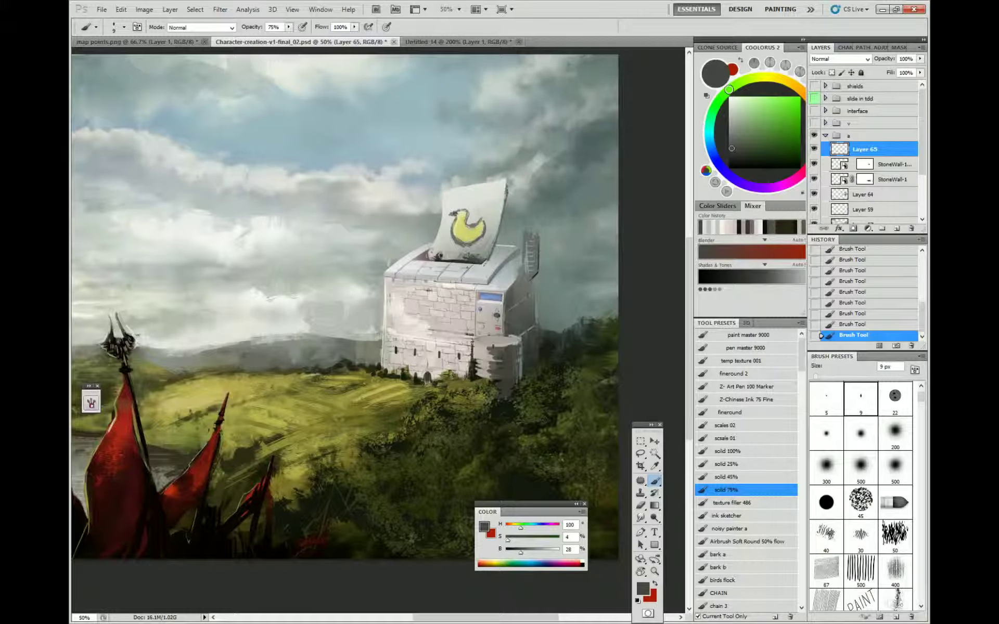
{"action": "left_click", "coordinate": [422, 260], "text": "alt"}
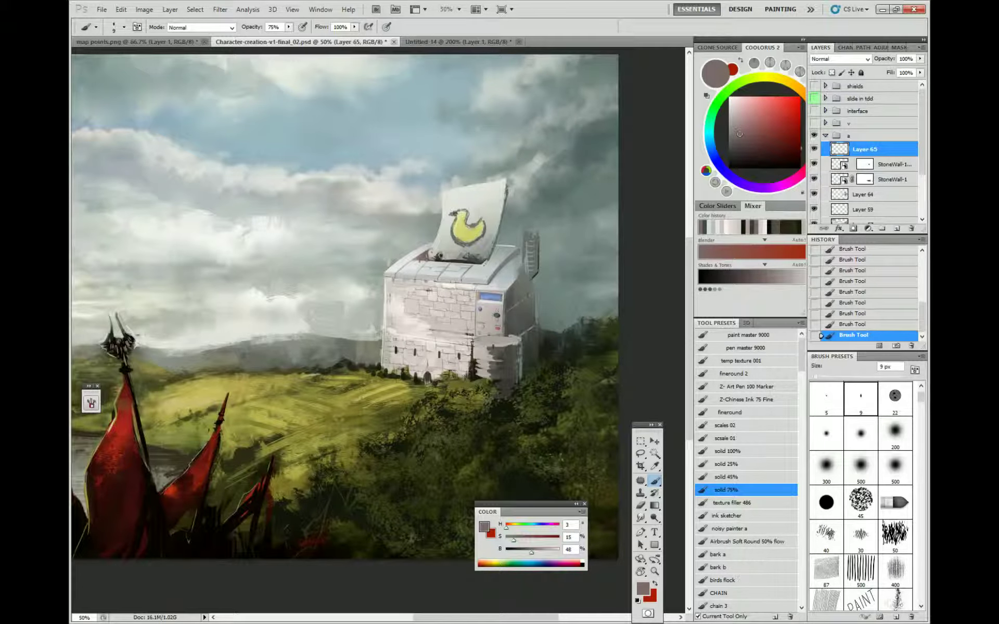
{"action": "left_click", "coordinate": [424, 253], "text": "alt"}
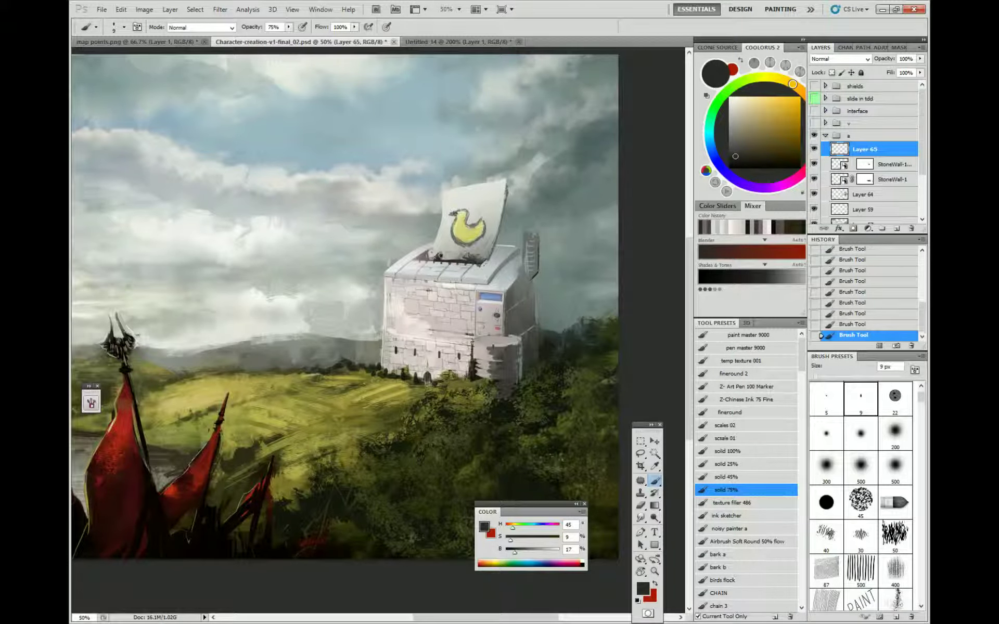
Choose a 300 px soft round brush and add a new layer above Layer 65 with the Linear Dodge (Add) blend mode.
{"action": "left_click_drag", "start_coordinate": [582, 166], "coordinate": [576, 276]}
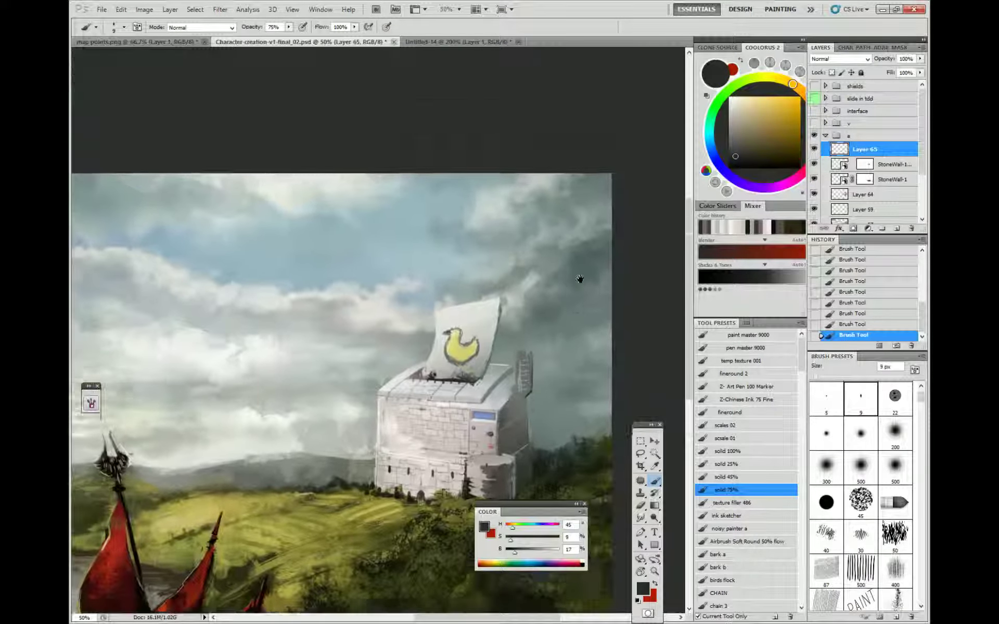
{"action": "right_click", "coordinate": [575, 277]}
{"action": "left_click", "coordinate": [570, 358]}
{"action": "left_click", "coordinate": [897, 229]}
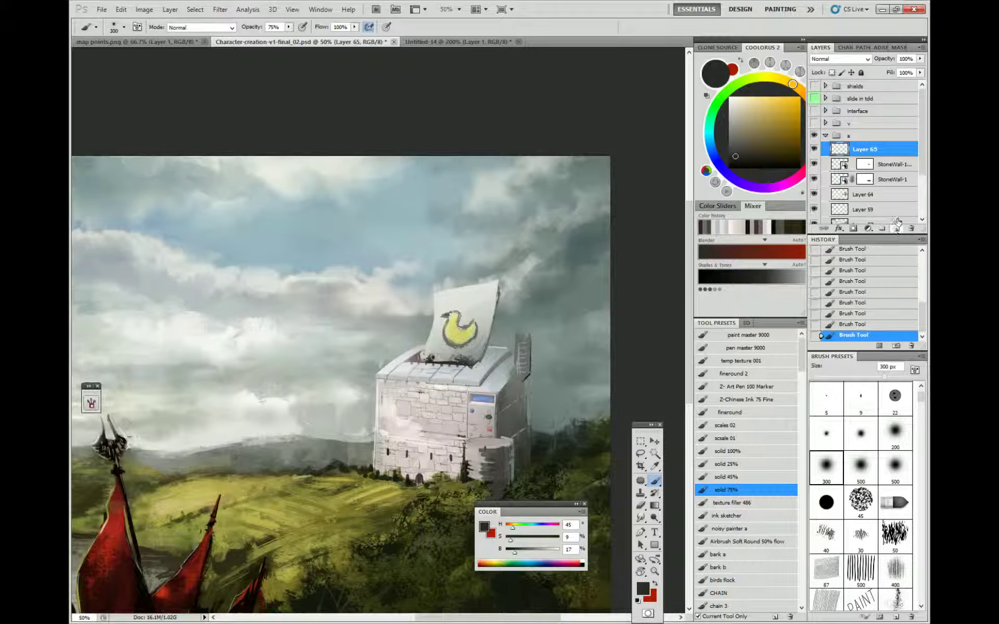
{"action": "left_click", "coordinate": [844, 58]}
{"action": "left_click", "coordinate": [858, 172]}
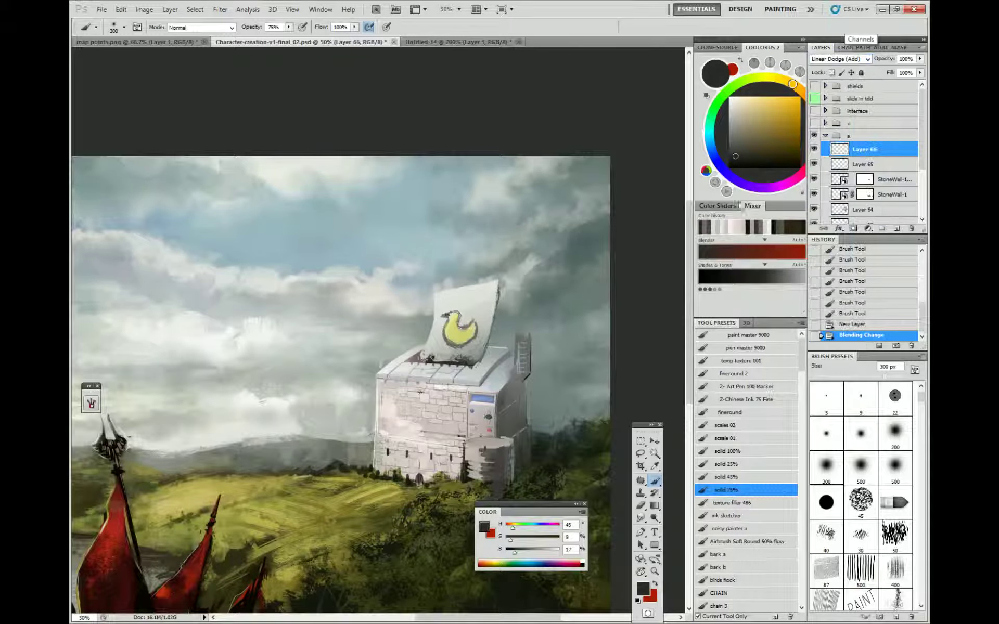
Try brushing a vertical light beam above the paper sheet in pale cream, and again in a stronger yellow with hue 45 and saturation 48.
{"action": "left_click", "coordinate": [739, 96]}
{"action": "left_click_drag", "start_coordinate": [466, 331], "coordinate": [461, 164]}
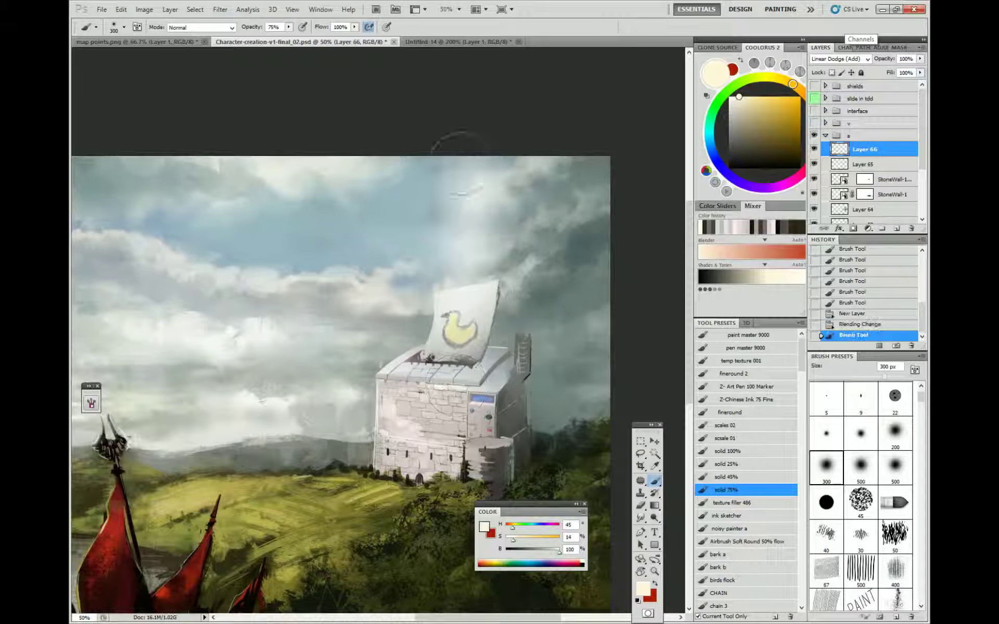
{"action": "key", "text": "ctrl+z"}
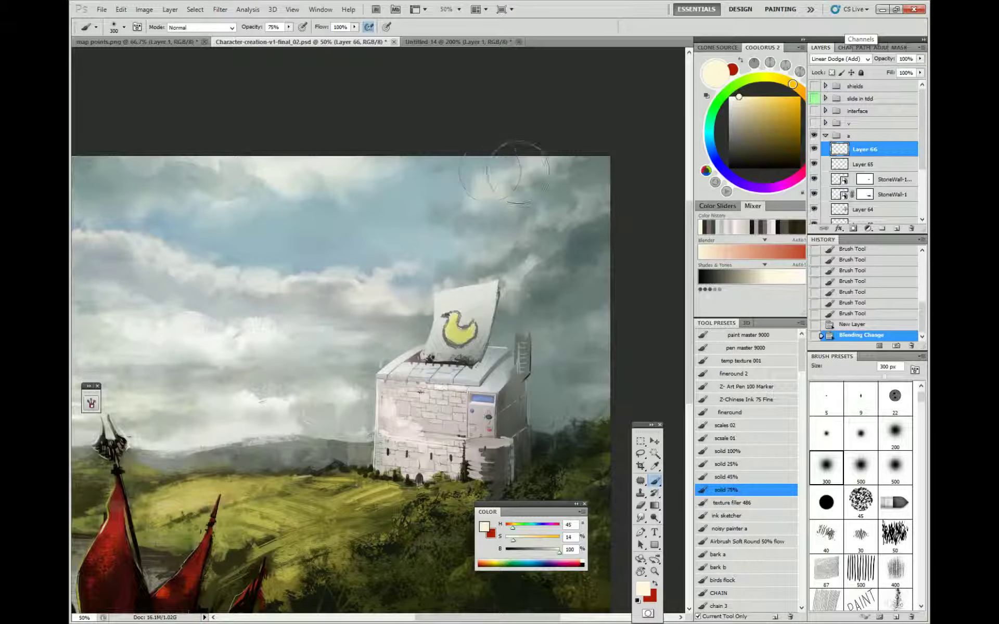
{"action": "left_click", "coordinate": [763, 96]}
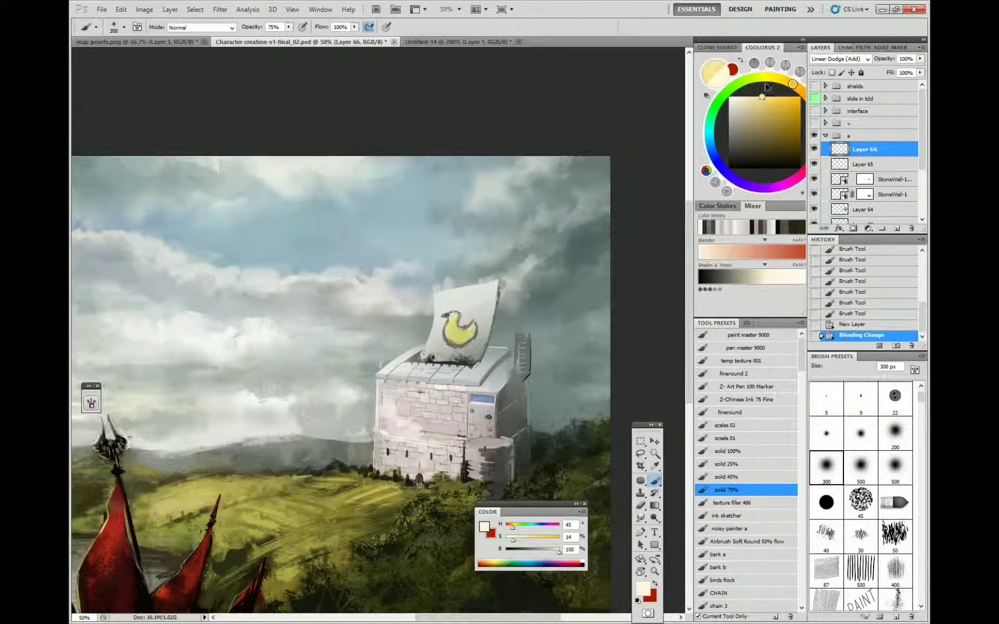
{"action": "left_click_drag", "start_coordinate": [470, 208], "coordinate": [467, 271]}
{"action": "key", "text": "ctrl+z"}
Paint a light beam above the paper sheet in gold (hue 45, saturation 68, brightness 70), then a 121 px cream core with saturation 23.
{"action": "left_click", "coordinate": [777, 119]}
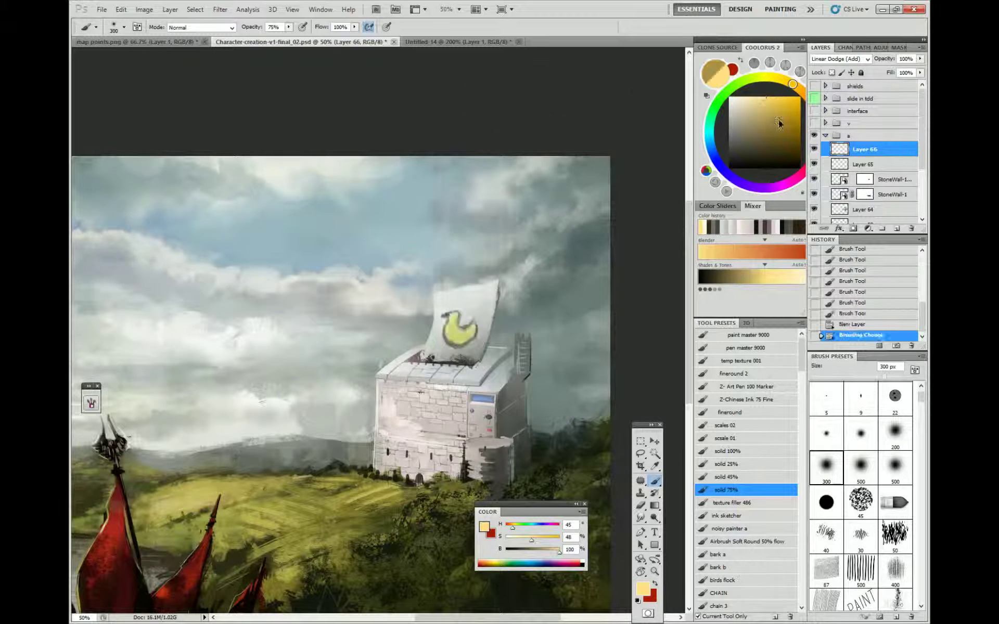
{"action": "left_click_drag", "start_coordinate": [463, 188], "coordinate": [469, 271]}
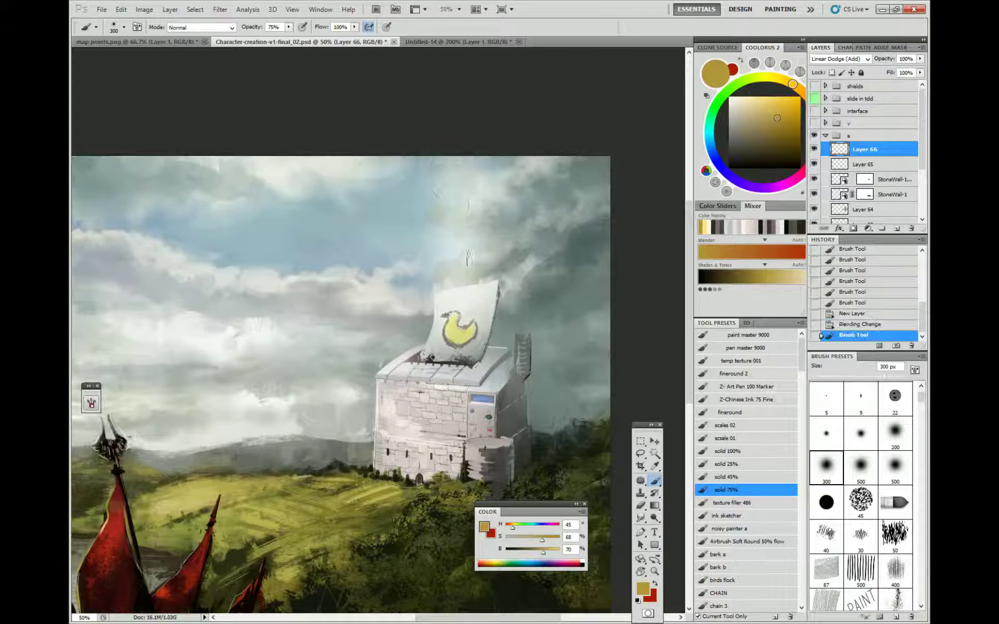
{"action": "left_click", "coordinate": [745, 97]}
{"action": "right_click", "coordinate": [546, 199]}
{"action": "left_click", "coordinate": [572, 218]}
{"action": "left_click_drag", "start_coordinate": [473, 143], "coordinate": [467, 281]}
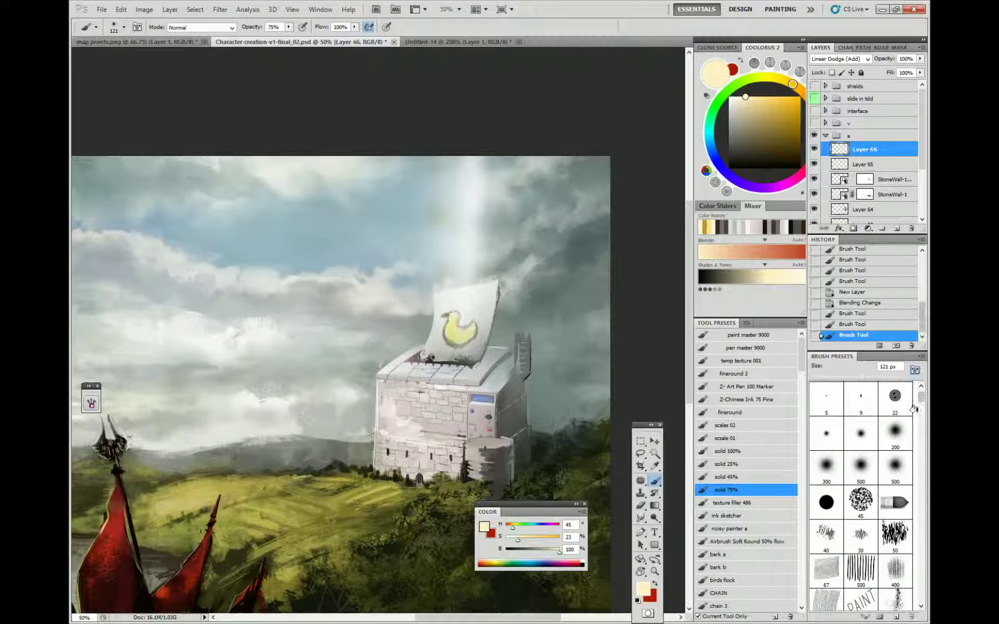
Scatter small white specks beside the paper sheet with the 255 px and 200 px bird flock brushes.
{"action": "mouse_move", "coordinate": [921, 391]}
{"action": "left_mouse_down"}
{"action": "mouse_move", "coordinate": [921, 526]}
{"action": "mouse_move", "coordinate": [929, 405]}
{"action": "mouse_move", "coordinate": [910, 470]}
{"action": "left_mouse_up"}
{"action": "left_click", "coordinate": [820, 452]}
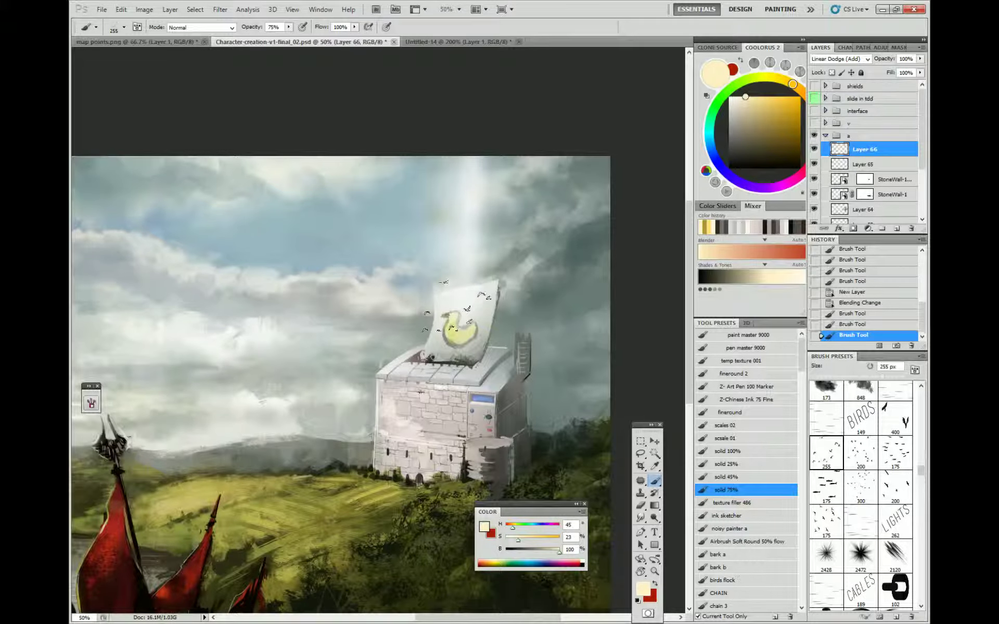
{"action": "left_click", "coordinate": [729, 97]}
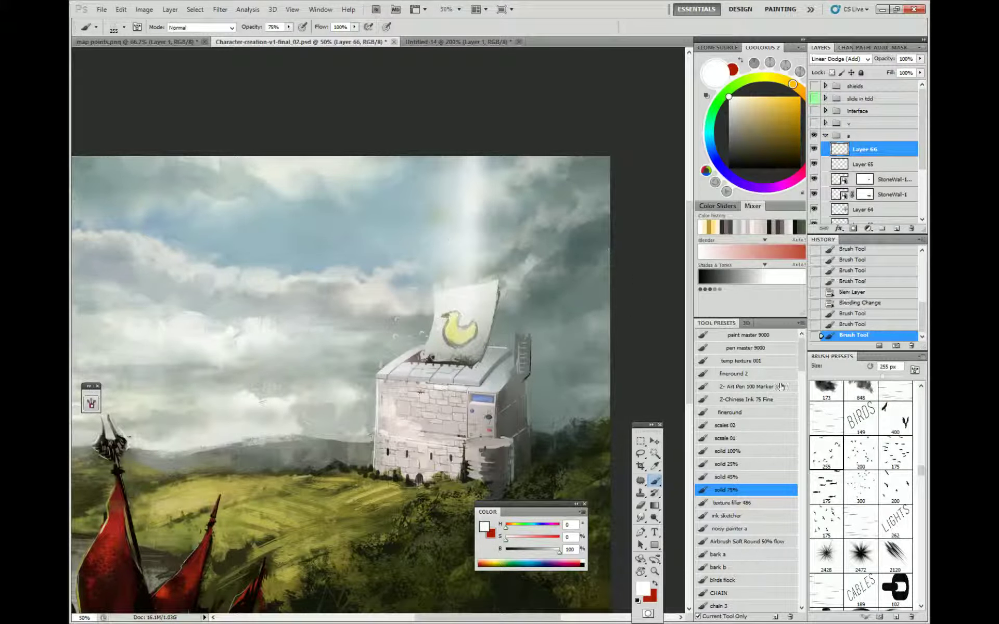
{"action": "left_click", "coordinate": [856, 469]}
{"action": "left_click_drag", "start_coordinate": [458, 267], "coordinate": [429, 299]}
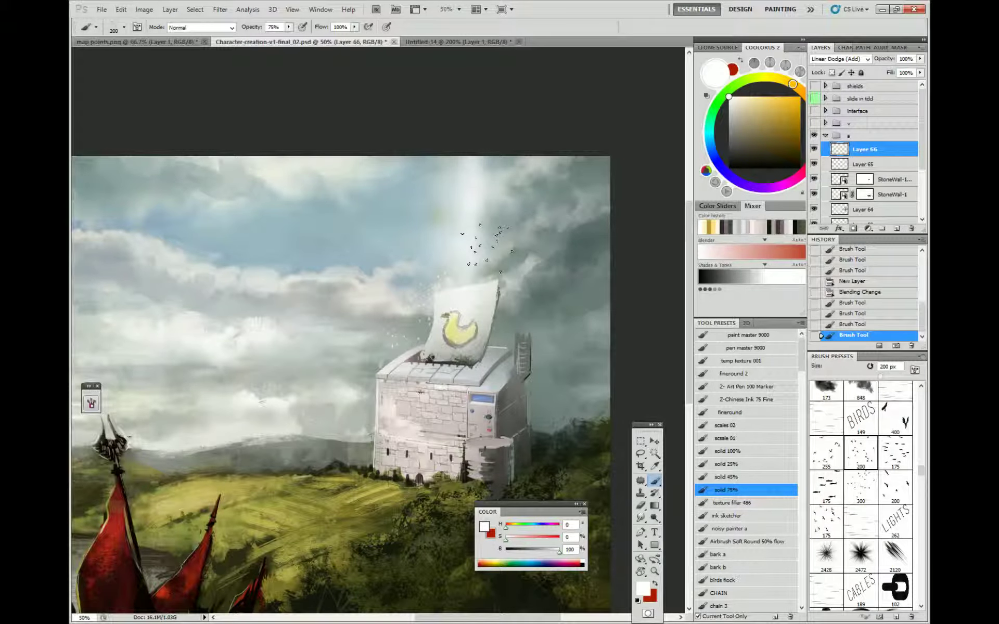
Try stamping white specks inside the light beam with two different 200 px bird flock brushes.
{"action": "left_click_drag", "start_coordinate": [480, 241], "coordinate": [461, 228]}
{"action": "key", "text": "ctrl+z"}
{"action": "left_click", "coordinate": [478, 209]}
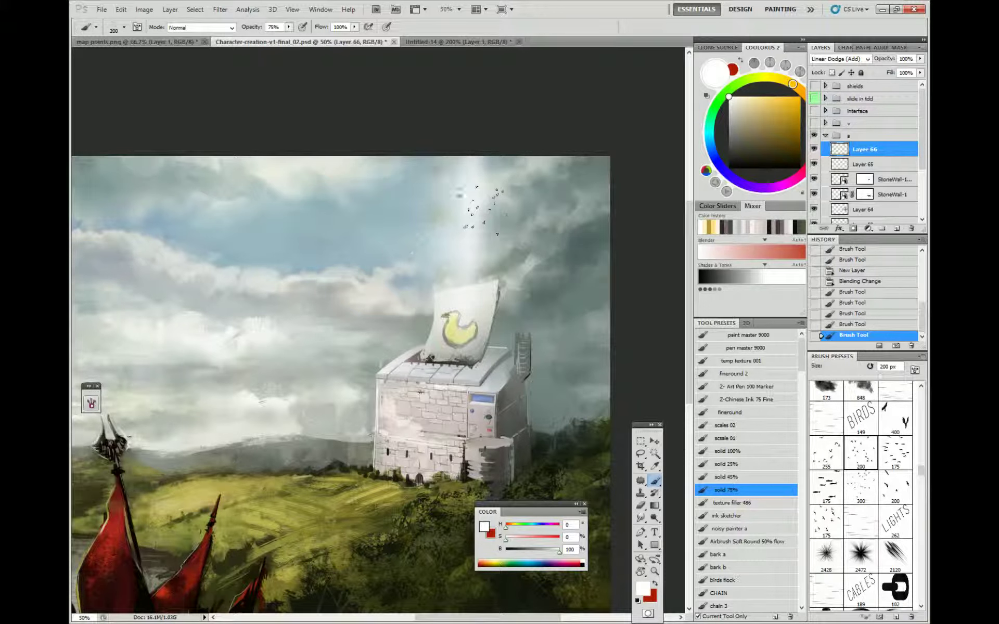
{"action": "key", "text": "ctrl+z"}
{"action": "left_click", "coordinate": [476, 207]}
{"action": "key", "text": "ctrl+z"}
{"action": "left_click", "coordinate": [895, 488]}
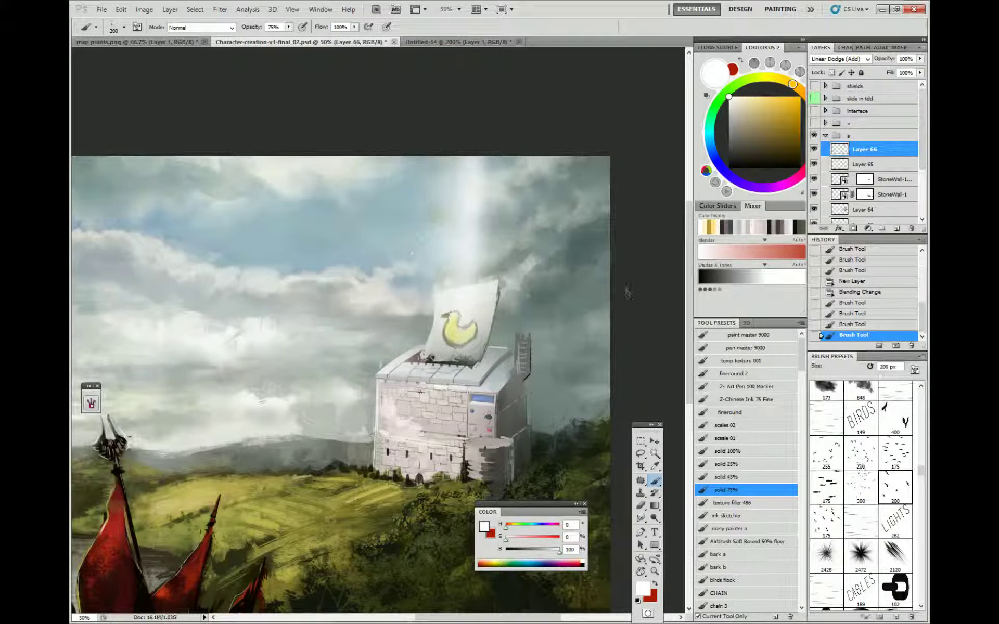
{"action": "left_click_drag", "start_coordinate": [486, 245], "coordinate": [463, 221]}
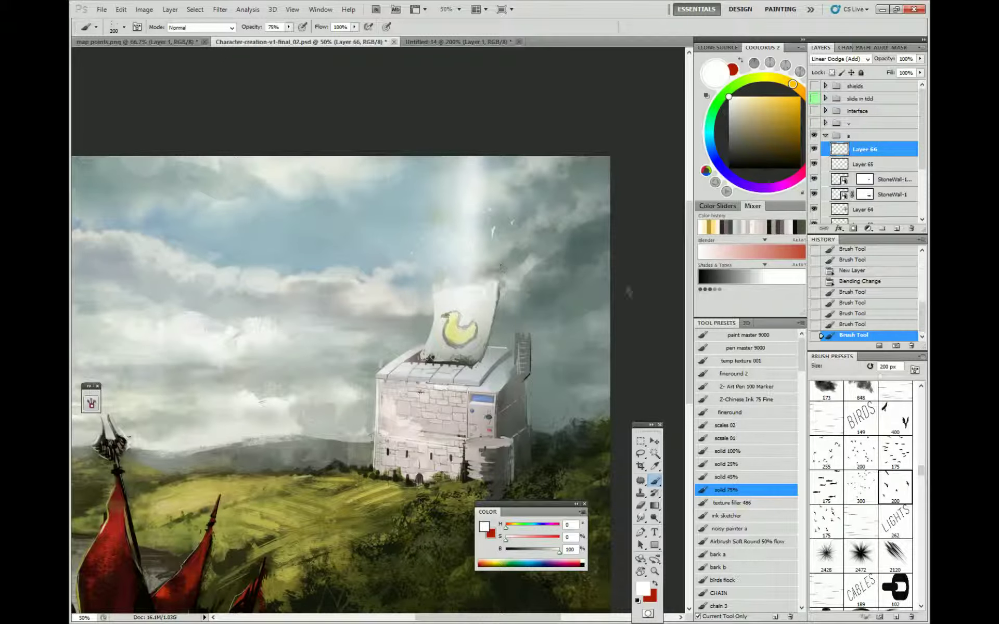
{"action": "key", "text": "ctrl+z"}
Stamp white flying specks along the light beam and on both sides of the paper sheet with the 175 px bird flock brush.
{"action": "left_click", "coordinate": [825, 524]}
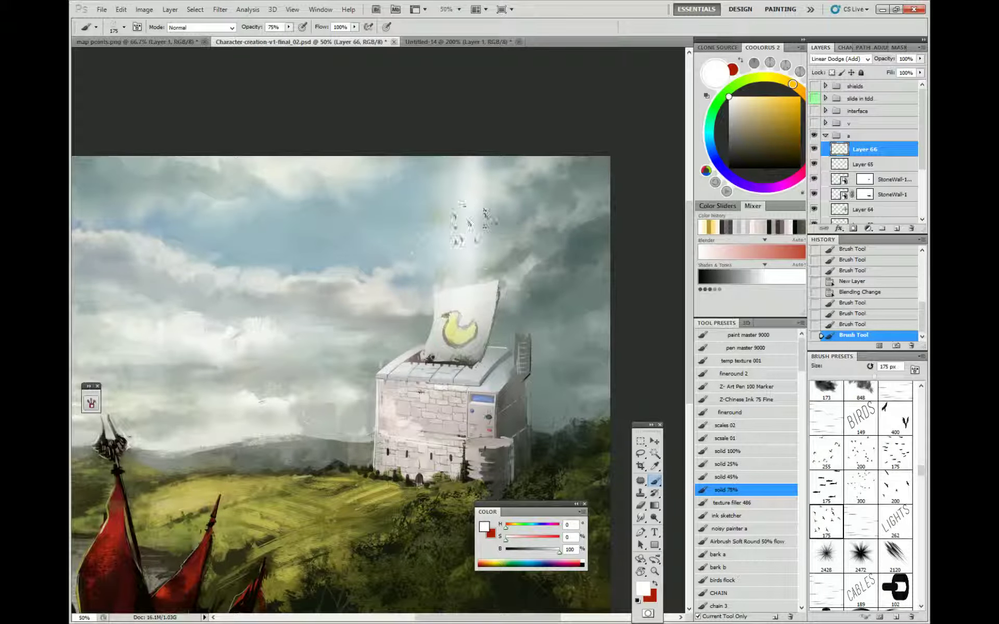
{"action": "left_click", "coordinate": [474, 226]}
{"action": "left_click", "coordinate": [460, 165]}
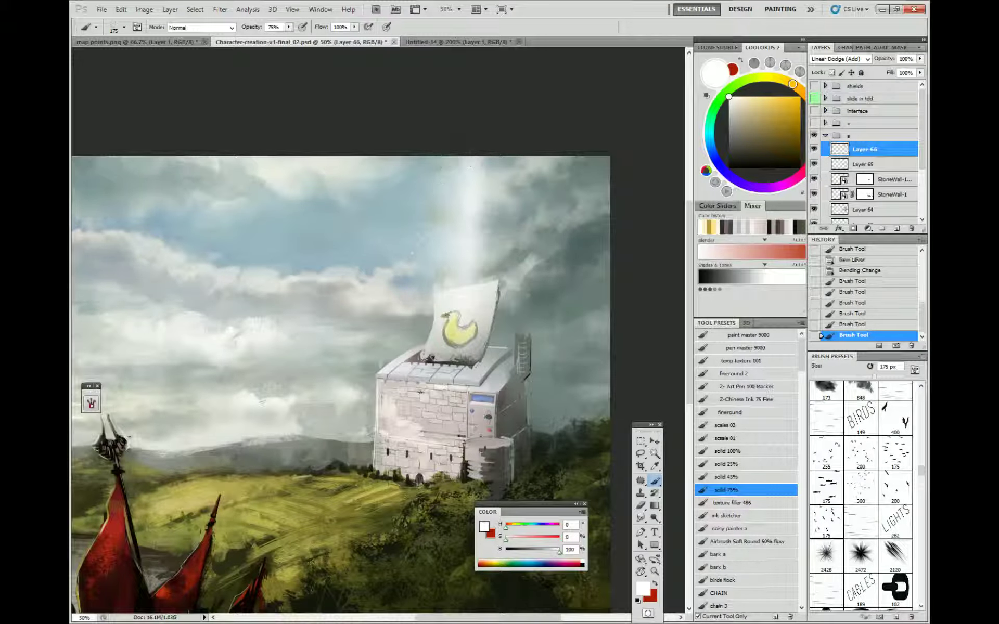
{"action": "left_click", "coordinate": [523, 310]}
{"action": "left_click", "coordinate": [403, 320]}
{"action": "left_click", "coordinate": [347, 315]}
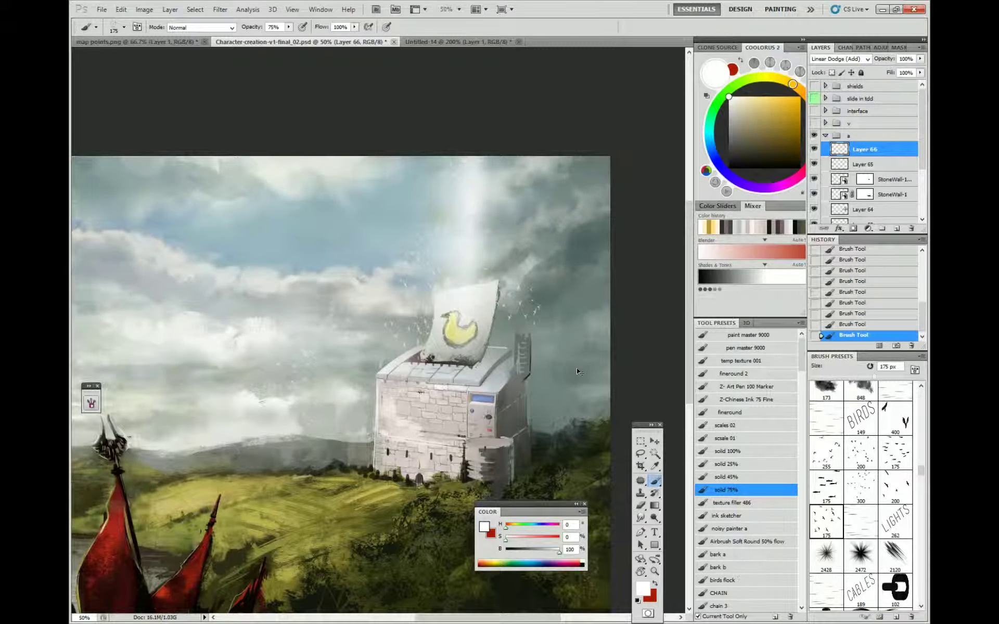
{"action": "left_click", "coordinate": [432, 249]}
Stamp white birds in the sky around the castle with the 400 px two-bird brush, reducing its size to 150 px.
{"action": "mouse_move", "coordinate": [592, 458]}
{"action": "left_mouse_down"}
{"action": "mouse_move", "coordinate": [615, 369]}
{"action": "mouse_move", "coordinate": [590, 451]}
{"action": "mouse_move", "coordinate": [596, 496]}
{"action": "mouse_move", "coordinate": [619, 471]}
{"action": "left_mouse_up"}
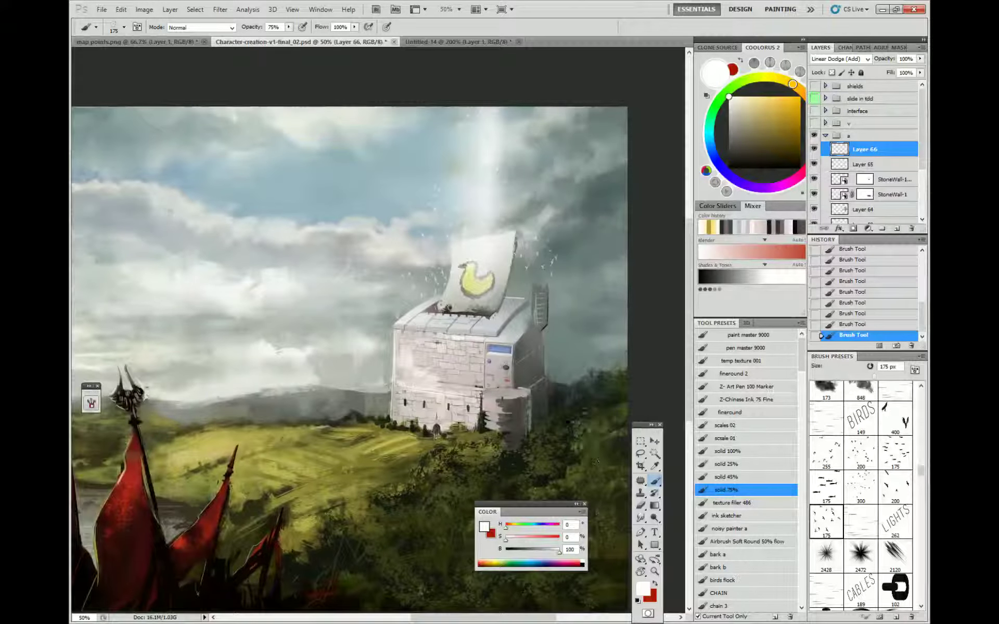
{"action": "left_click", "coordinate": [895, 416]}
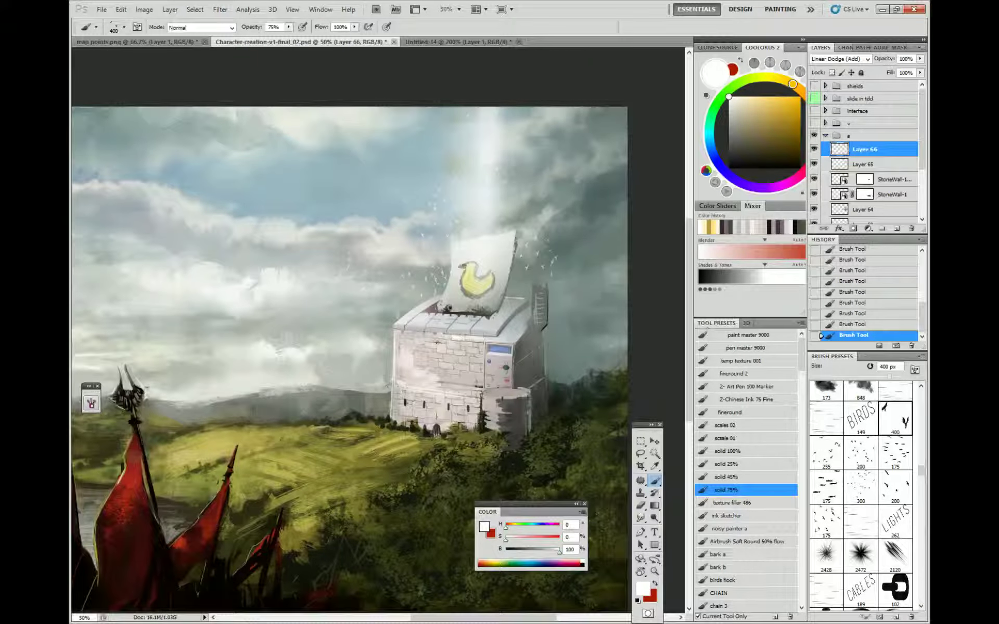
{"action": "left_click", "coordinate": [551, 301]}
{"action": "left_click", "coordinate": [360, 261]}
{"action": "key", "text": "bracketleft"}
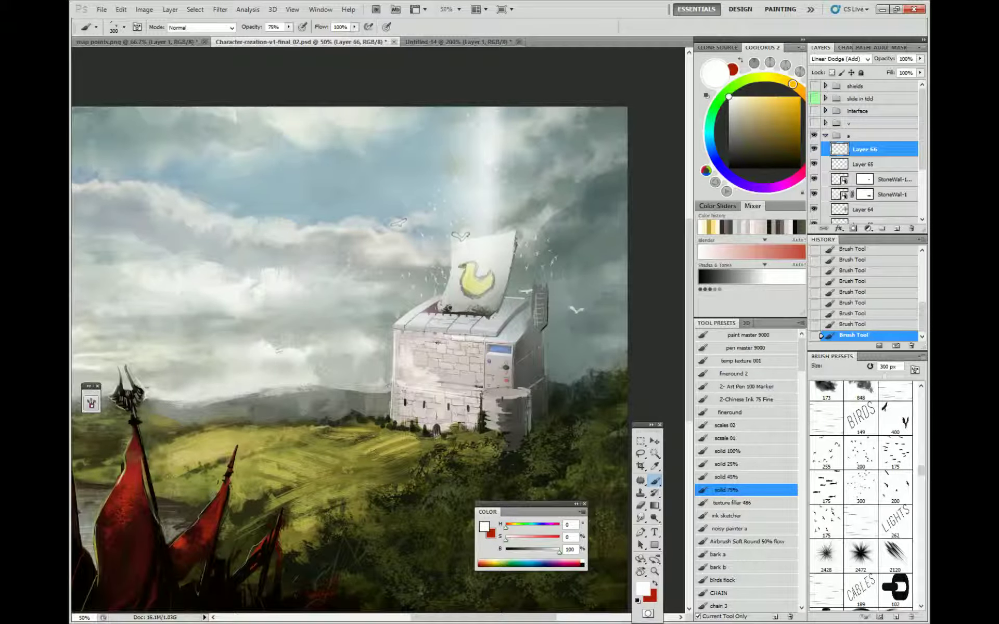
{"action": "key", "text": "bracketleft"}
{"action": "key", "text": "bracketleft"}
{"action": "key", "text": "bracketleft"}
{"action": "key", "text": "bracketleft"}
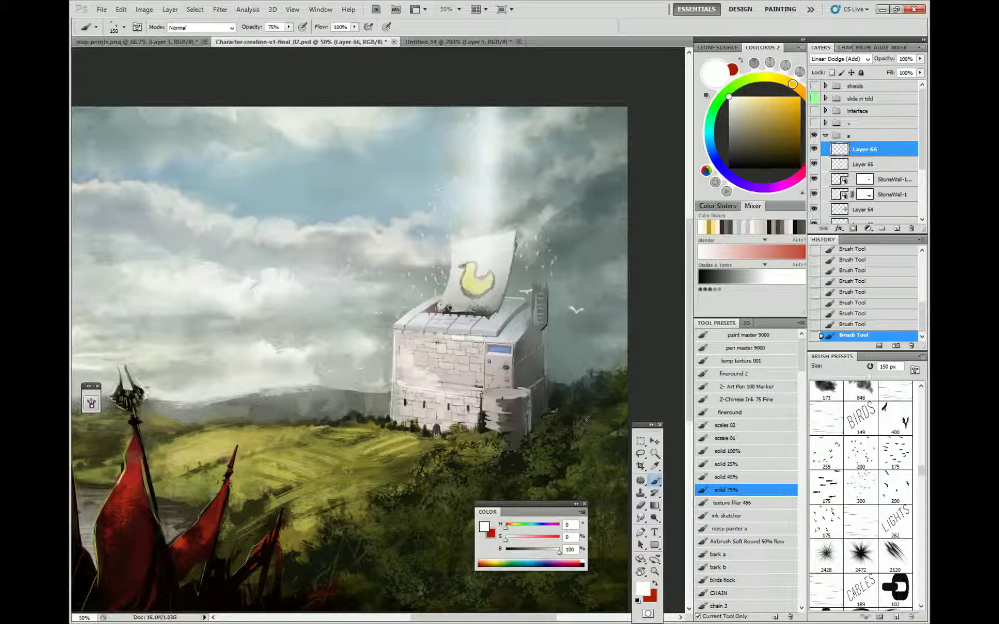
Add a new Normal-mode layer above Layer 66 and switch to the 9 px hard brush at 100% opacity.
{"action": "mouse_move", "coordinate": [500, 411]}
{"action": "left_mouse_down"}
{"action": "mouse_move", "coordinate": [530, 339]}
{"action": "mouse_move", "coordinate": [524, 398]}
{"action": "left_mouse_up"}
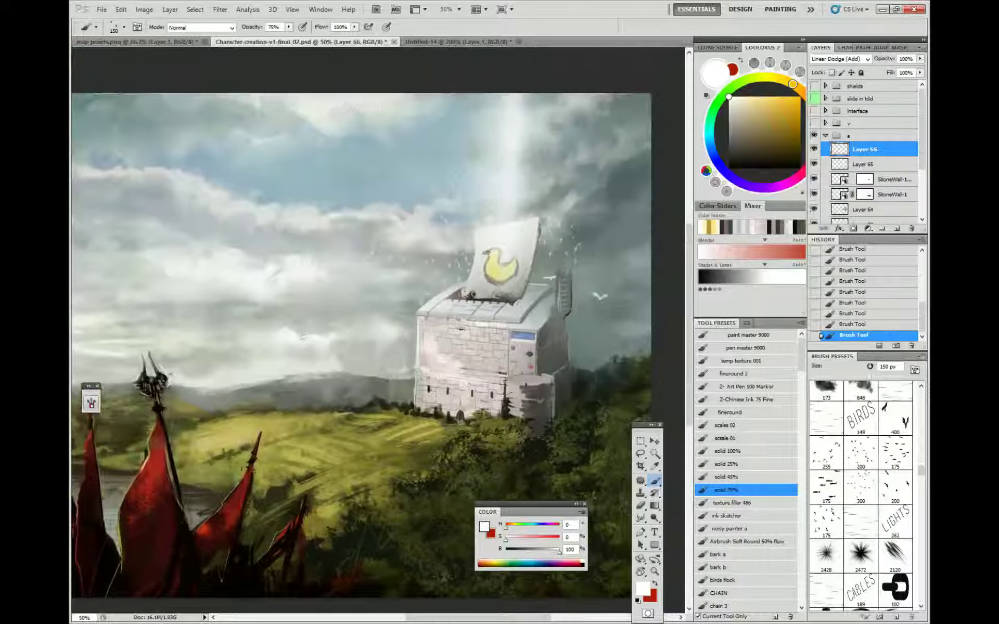
{"action": "left_click", "coordinate": [865, 165]}
{"action": "left_click", "coordinate": [893, 155]}
{"action": "left_click", "coordinate": [897, 229]}
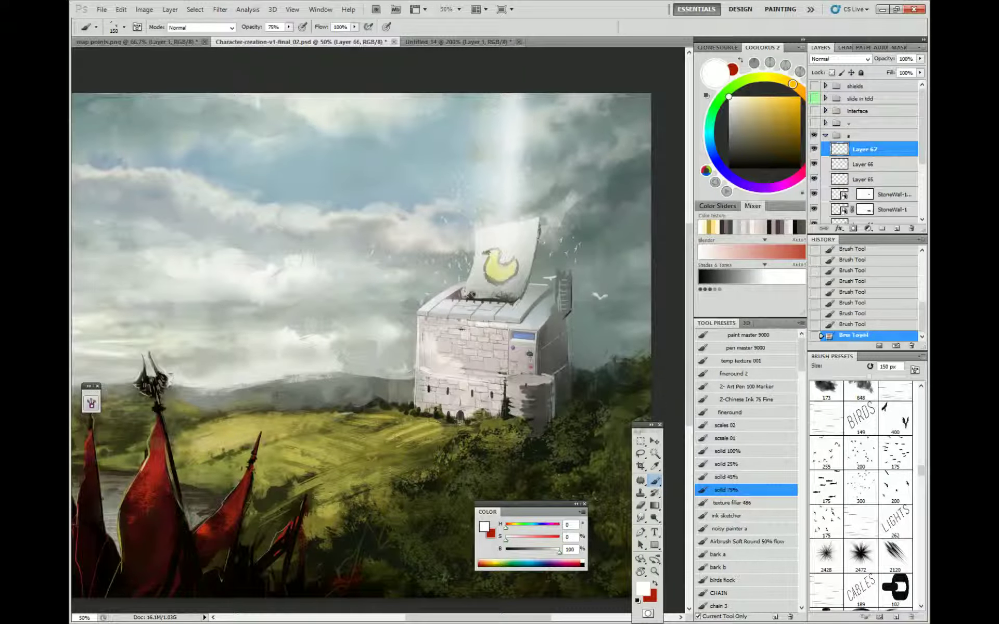
{"action": "right_click", "coordinate": [579, 497]}
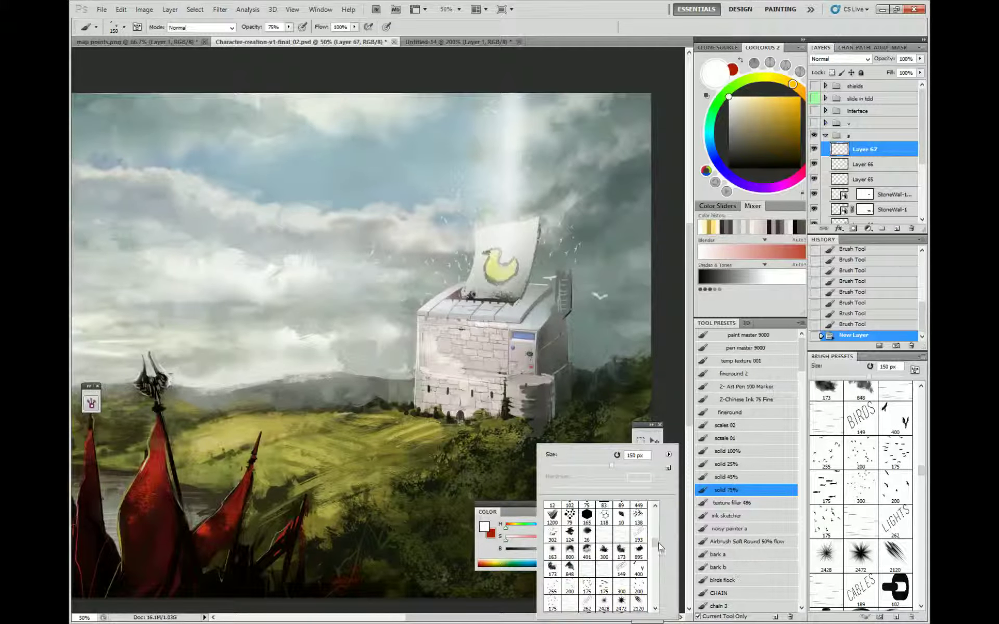
{"action": "left_click_drag", "start_coordinate": [656, 544], "coordinate": [655, 510]}
{"action": "left_click", "coordinate": [621, 510]}
{"action": "left_click", "coordinate": [290, 27]}
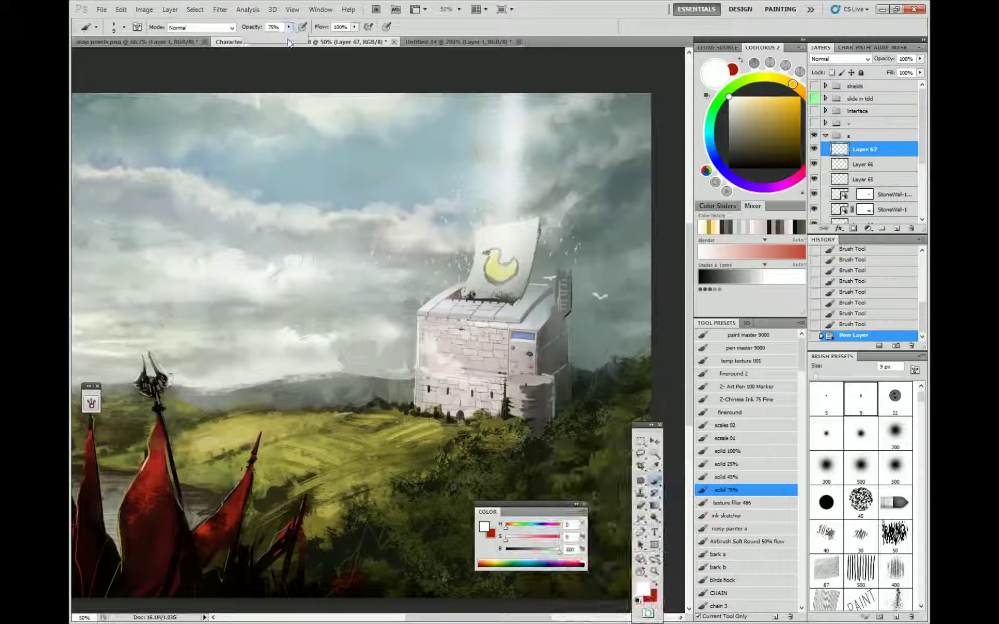
{"action": "left_click_drag", "start_coordinate": [293, 40], "coordinate": [333, 40]}
Enlarge the hard brush to 38 px and paint sampled light stone tones over the broken round tower at the castle's front corner.
{"action": "left_click", "coordinate": [580, 387], "text": "alt"}
{"action": "right_click", "coordinate": [529, 375]}
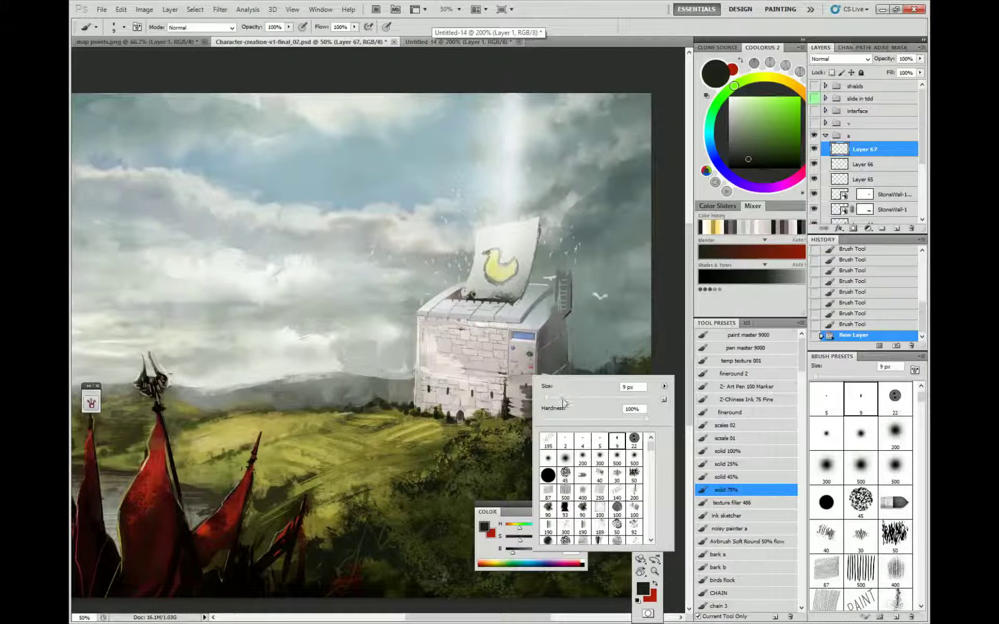
{"action": "left_click", "coordinate": [564, 399]}
{"action": "left_click", "coordinate": [481, 372], "text": "alt"}
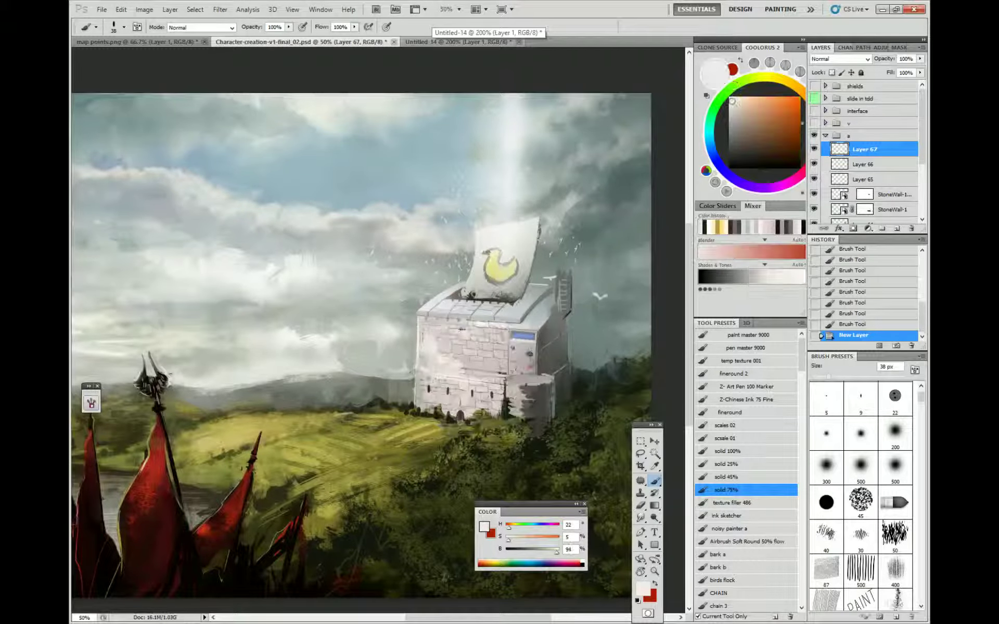
{"action": "mouse_move", "coordinate": [513, 384]}
{"action": "left_mouse_down"}
{"action": "mouse_move", "coordinate": [515, 395]}
{"action": "mouse_move", "coordinate": [536, 384]}
{"action": "mouse_move", "coordinate": [519, 393]}
{"action": "left_mouse_up"}
{"action": "left_click", "coordinate": [515, 387], "text": "alt"}
{"action": "left_click", "coordinate": [733, 106]}
{"action": "left_click", "coordinate": [518, 395], "text": "alt"}
{"action": "left_click", "coordinate": [516, 381], "text": "alt"}
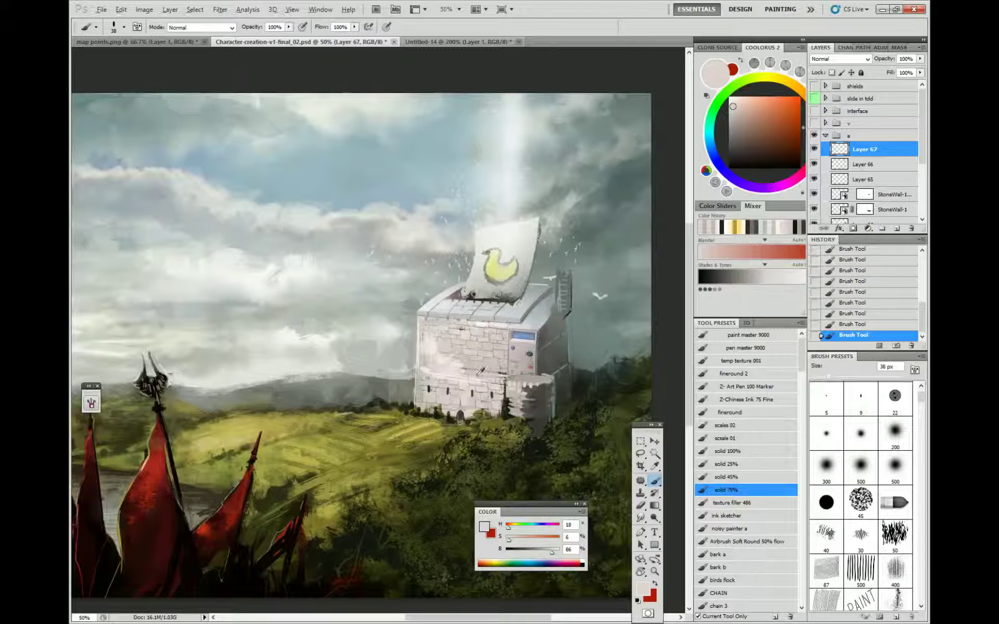
{"action": "left_click", "coordinate": [477, 374], "text": "alt"}
{"action": "left_click_drag", "start_coordinate": [526, 401], "coordinate": [530, 386]}
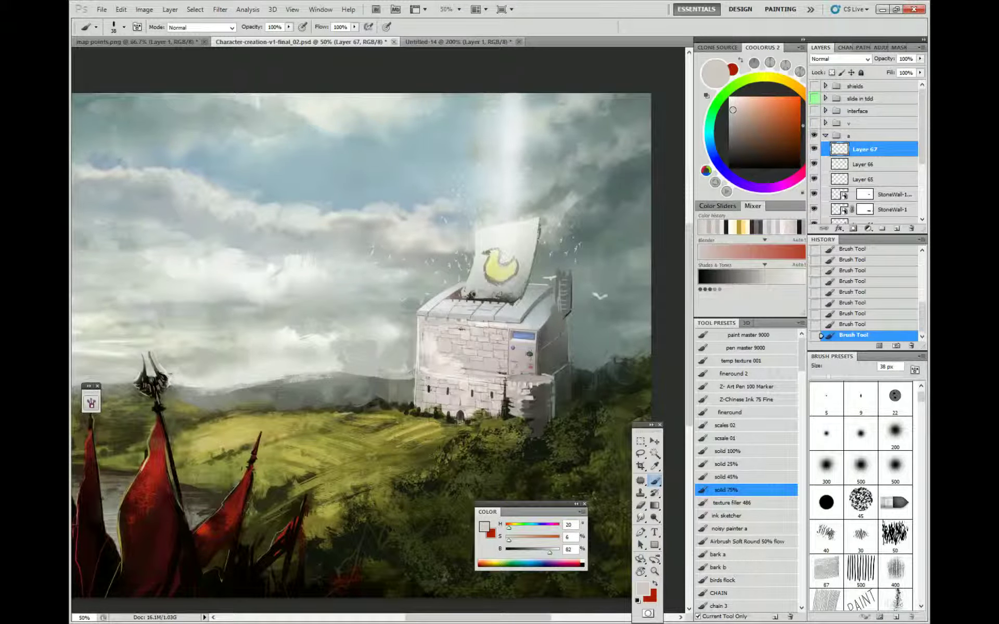
Choose the rough 93 px textured brush, reduce its size, and fill out the corner tower's wall with sampled stone tones.
{"action": "right_click", "coordinate": [524, 407]}
{"action": "left_click", "coordinate": [565, 531]}
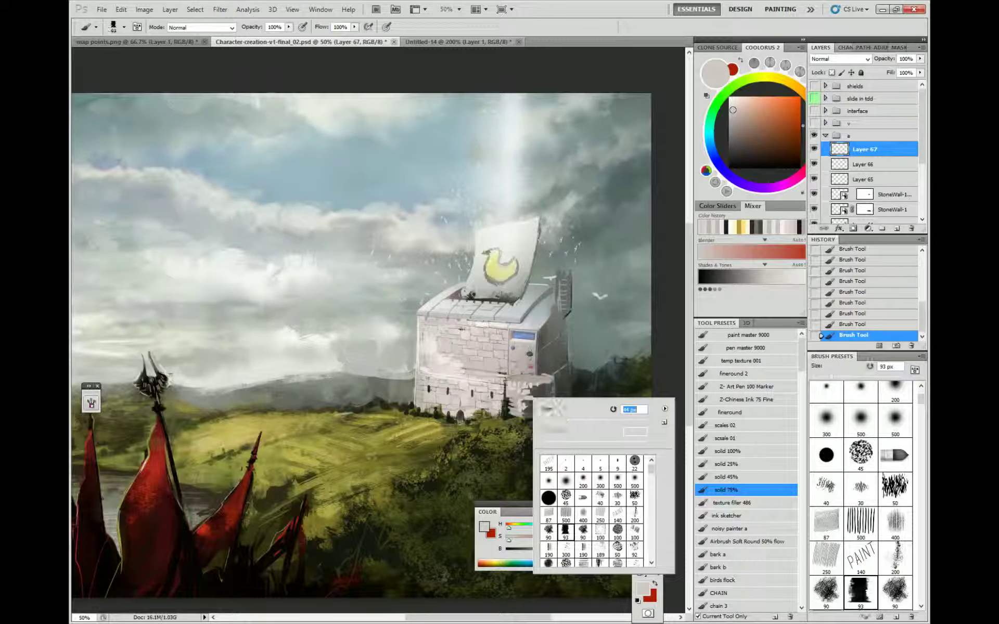
{"action": "key", "text": "Return"}
{"action": "mouse_move", "coordinate": [512, 394]}
{"action": "left_mouse_down"}
{"action": "mouse_move", "coordinate": [532, 405]}
{"action": "mouse_move", "coordinate": [542, 385]}
{"action": "mouse_move", "coordinate": [530, 421]}
{"action": "mouse_move", "coordinate": [509, 418]}
{"action": "mouse_move", "coordinate": [529, 395]}
{"action": "mouse_move", "coordinate": [565, 407]}
{"action": "left_mouse_up"}
{"action": "left_click", "coordinate": [554, 406], "text": "alt"}
{"action": "left_click", "coordinate": [517, 397], "text": "alt"}
Reduce the textured brush to 21 px and finally 10 px, painting the corner tower's shading and upper edge with sampled grey stone colors.
{"action": "right_click", "coordinate": [547, 383]}
{"action": "left_click", "coordinate": [540, 415], "text": "alt"}
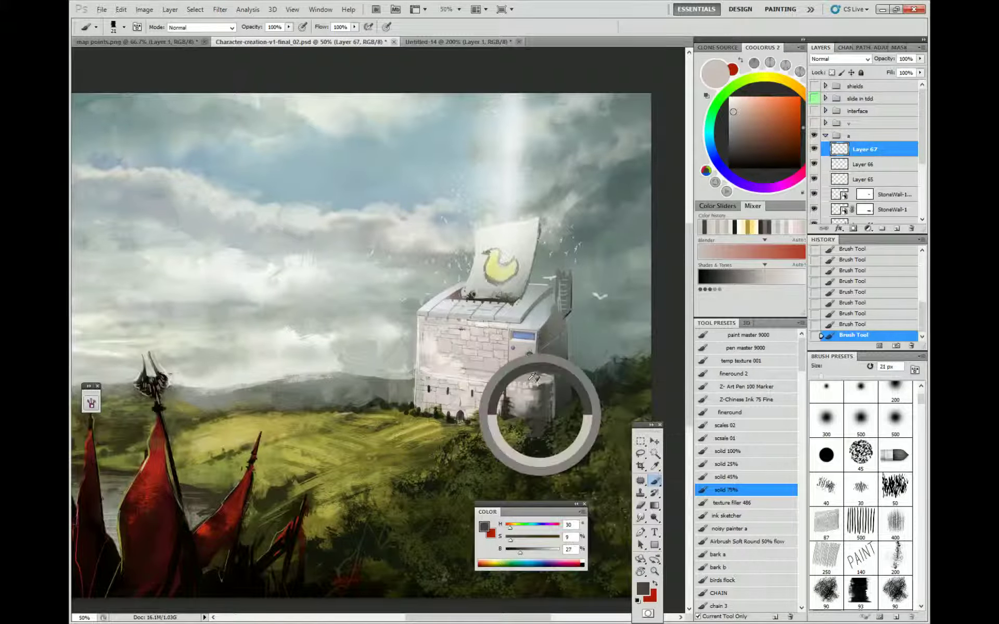
{"action": "right_click", "coordinate": [561, 381]}
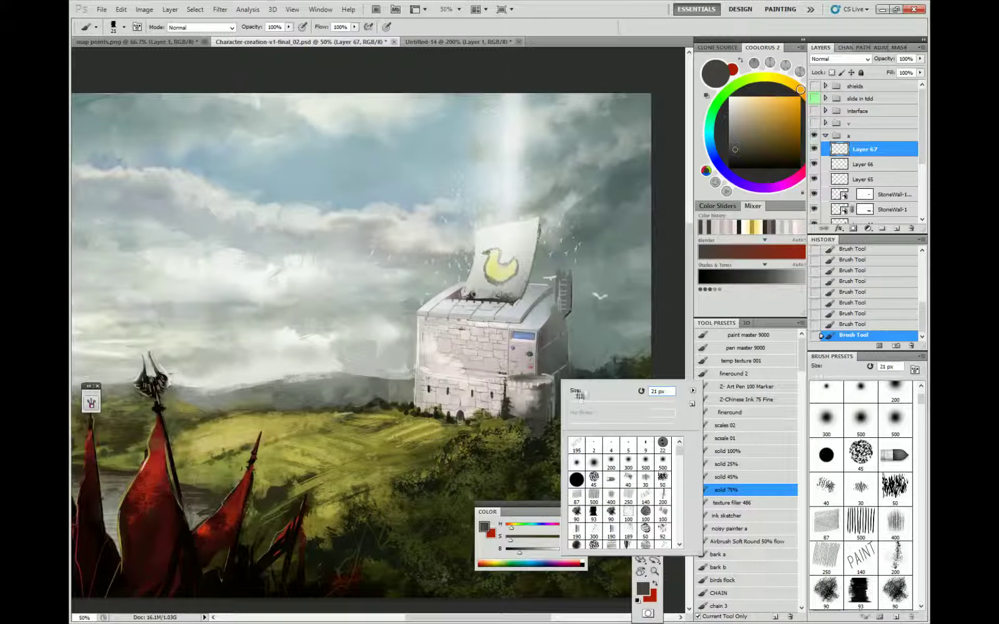
{"action": "left_click_drag", "start_coordinate": [579, 397], "coordinate": [572, 407]}
{"action": "key", "text": "Return"}
{"action": "left_click", "coordinate": [528, 377], "text": "alt"}
{"action": "right_click", "coordinate": [545, 381]}
{"action": "key", "text": "Return"}
{"action": "left_click_drag", "start_coordinate": [524, 376], "coordinate": [543, 379]}
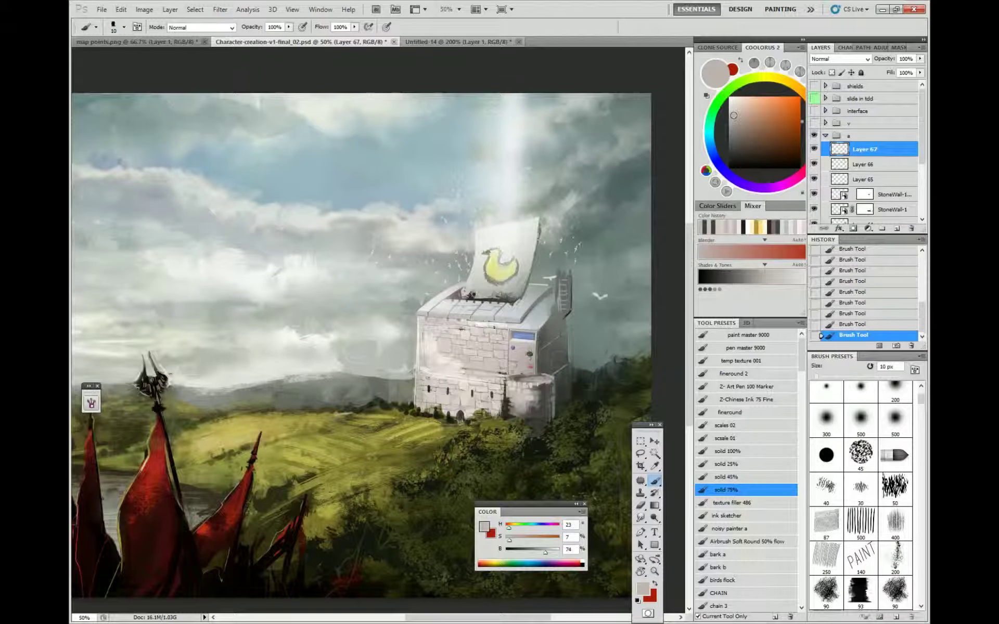
Switch back to the 9 px hard brush and sample a dark tone beside the corner tower for painting details.
{"action": "right_click", "coordinate": [567, 439]}
{"action": "left_click", "coordinate": [651, 504]}
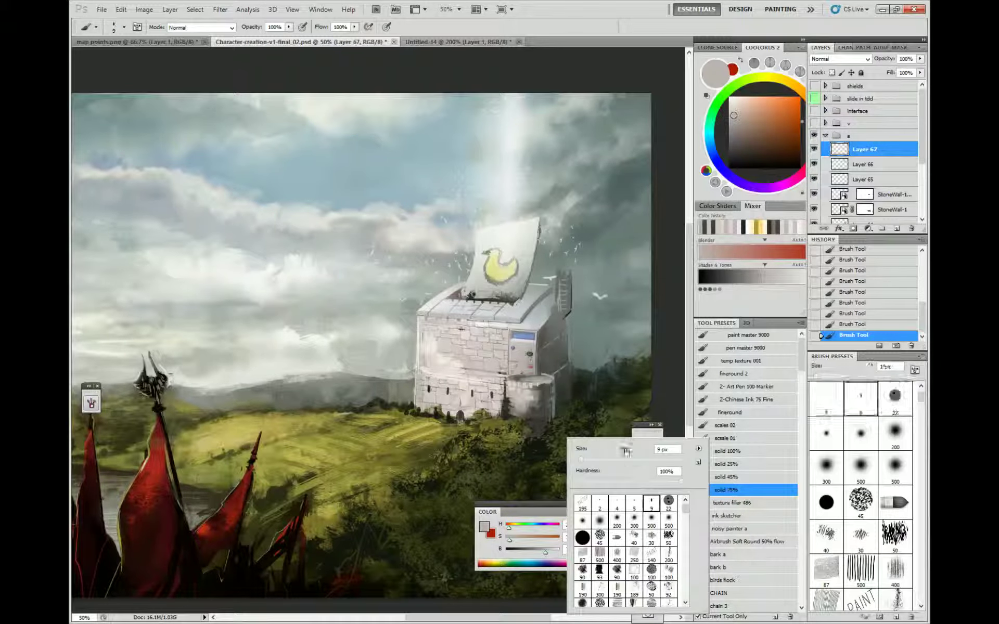
{"action": "left_click", "coordinate": [510, 393], "text": "alt"}
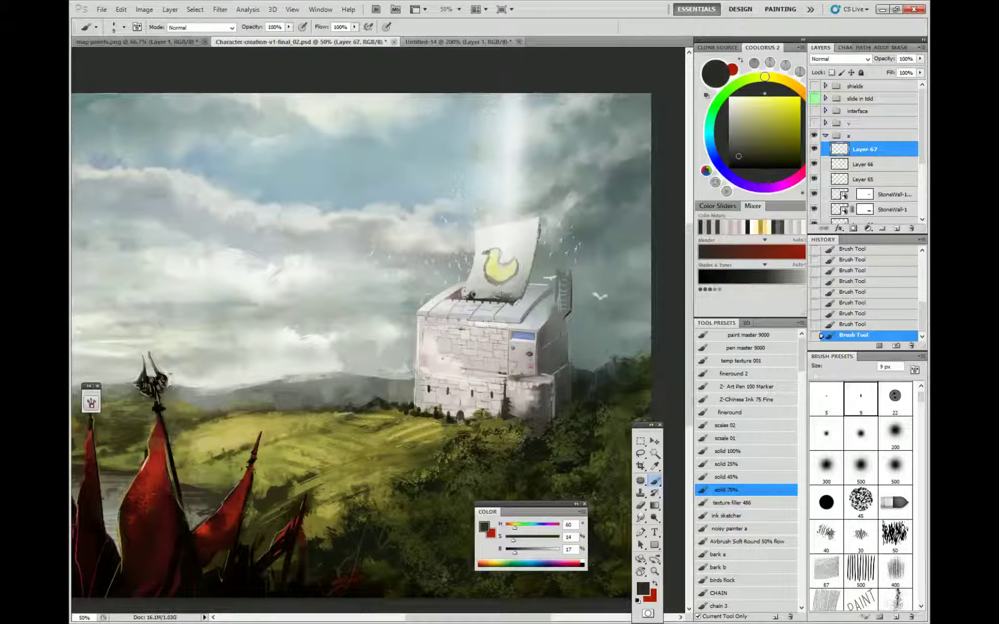